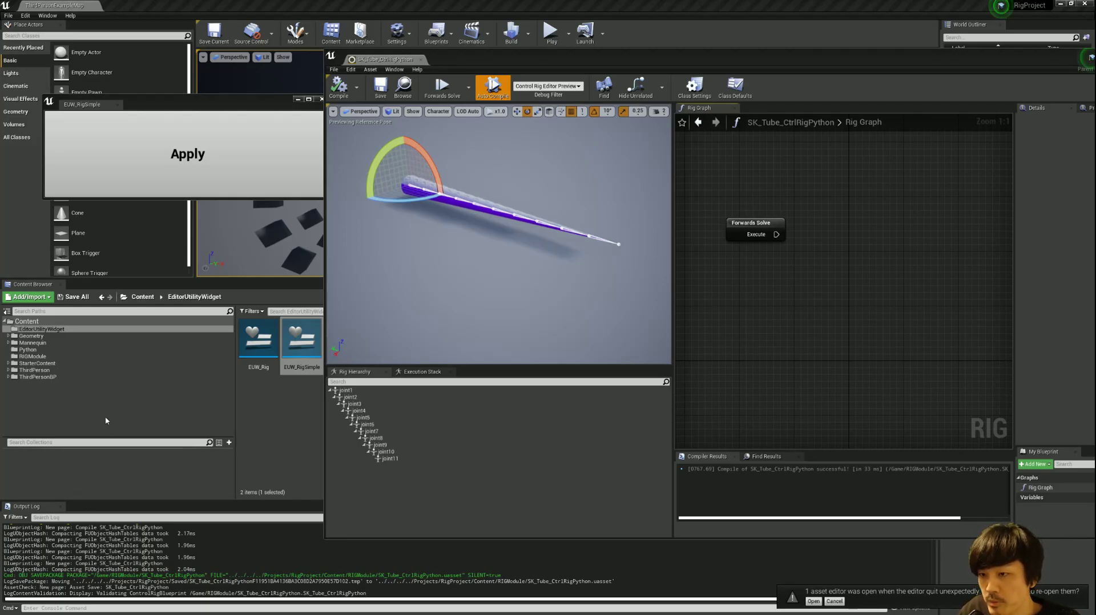
Select the joint1–joint11 chain and clear the selection, twice over
{"action": "left_click", "coordinate": [358, 392]}
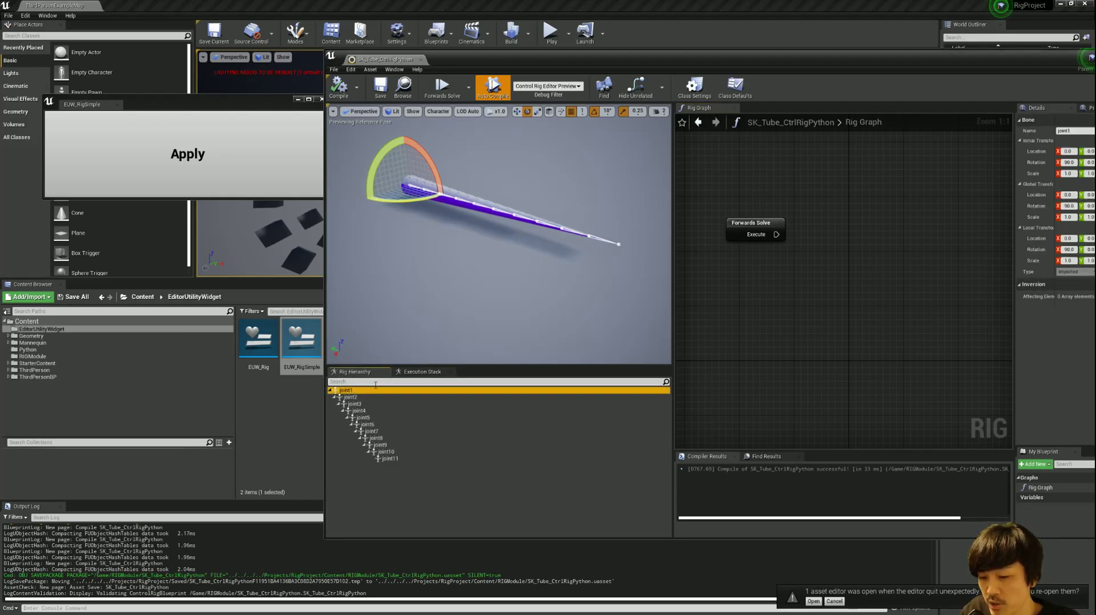
{"action": "left_click", "coordinate": [391, 457], "text": "shift"}
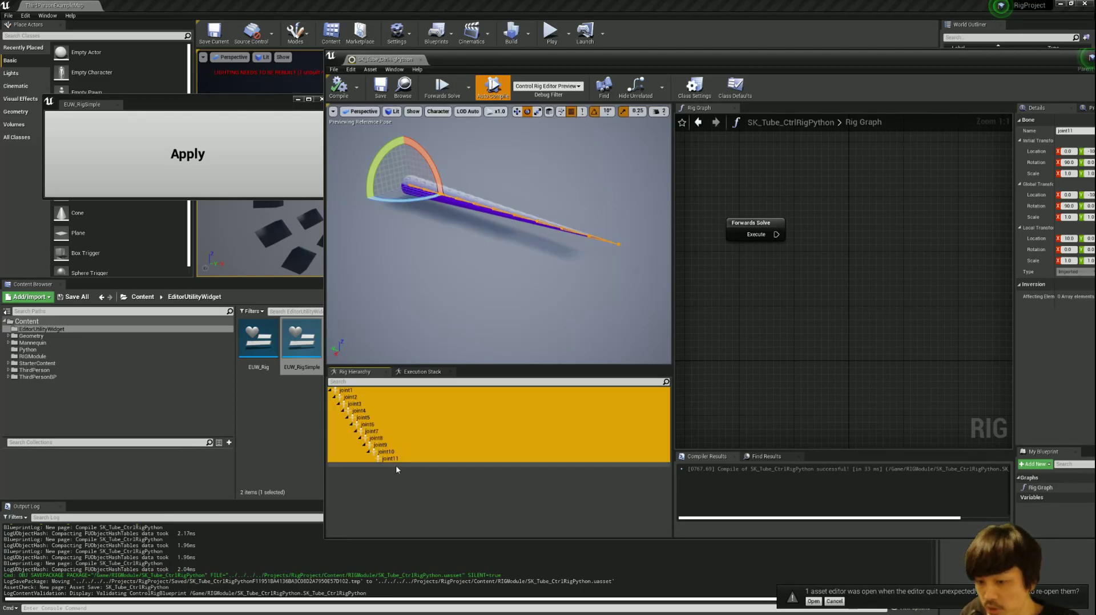
{"action": "left_click", "coordinate": [372, 504]}
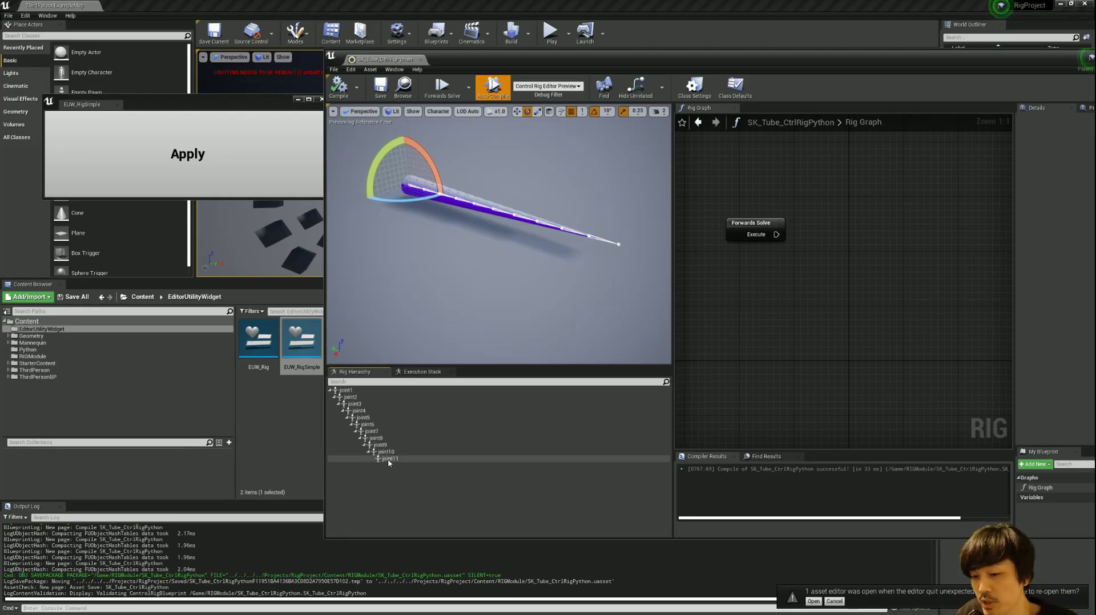
{"action": "left_click", "coordinate": [399, 390]}
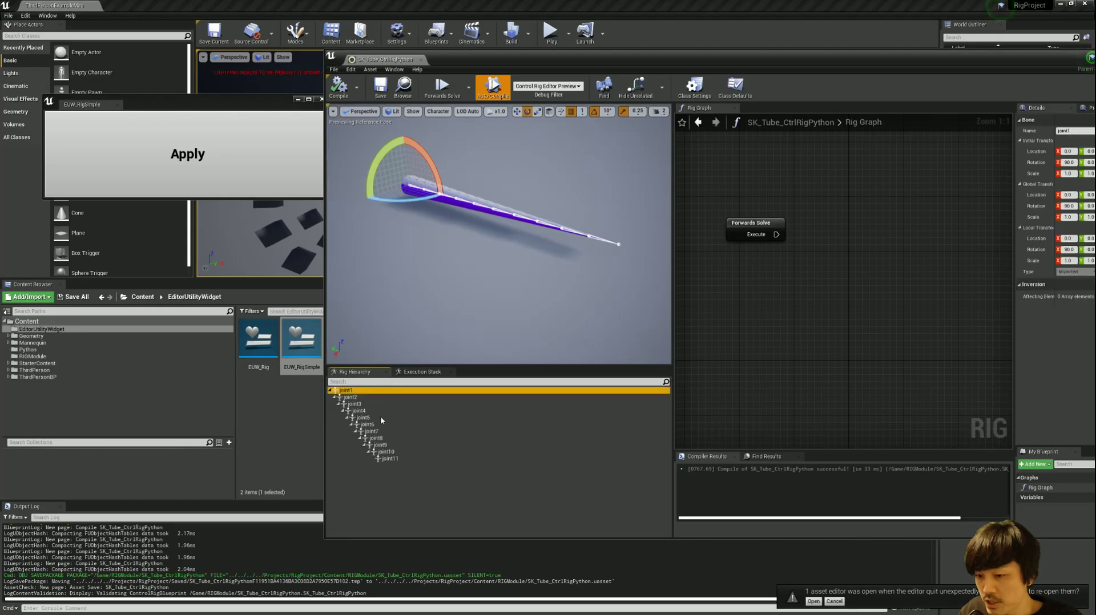
{"action": "left_click", "coordinate": [390, 460], "text": "shift"}
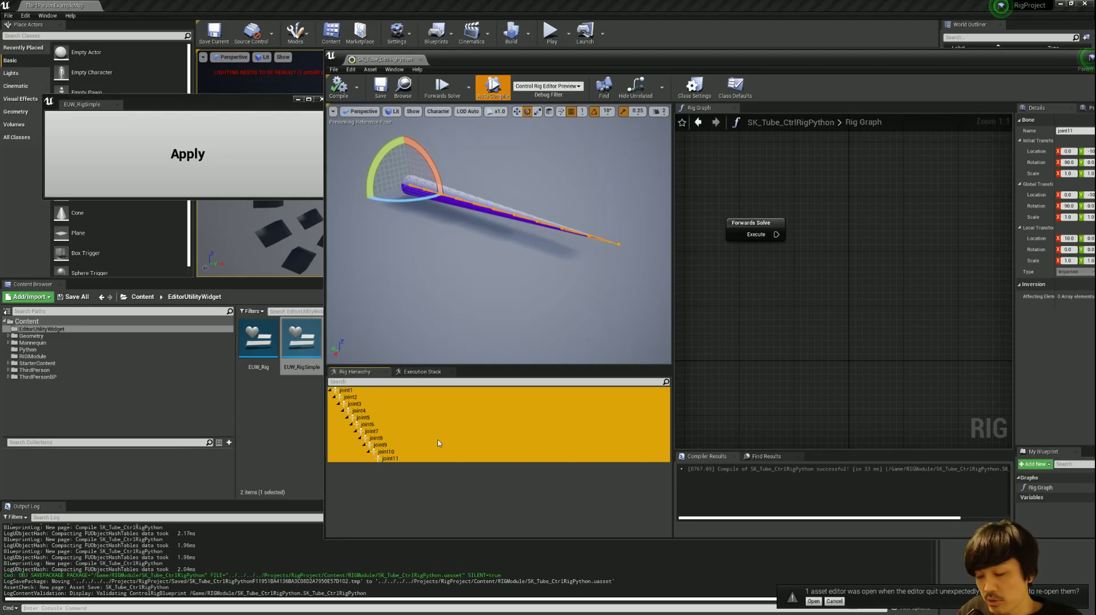
{"action": "left_click", "coordinate": [440, 509]}
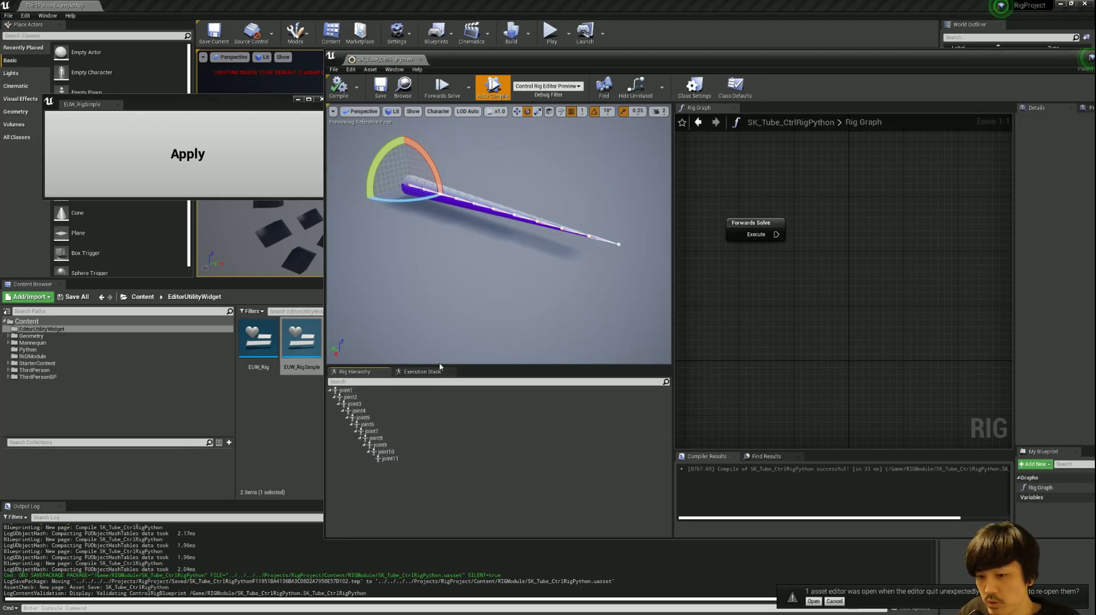
Make the Rig Hierarchy panel taller and select joint1 through joint11
{"action": "left_click_drag", "start_coordinate": [445, 366], "coordinate": [445, 289]}
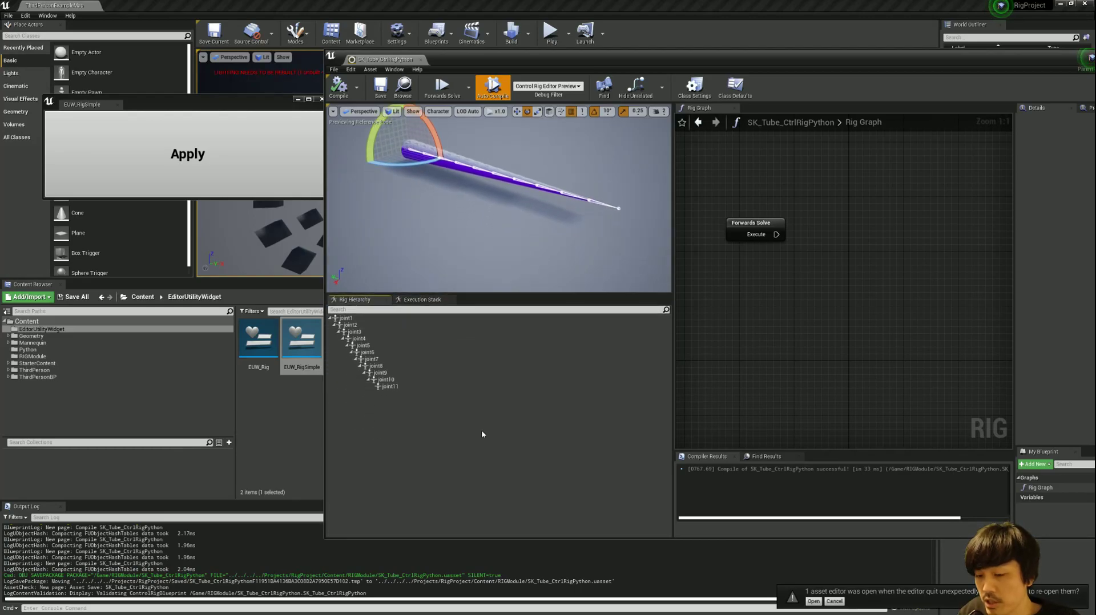
{"action": "left_click", "coordinate": [399, 318]}
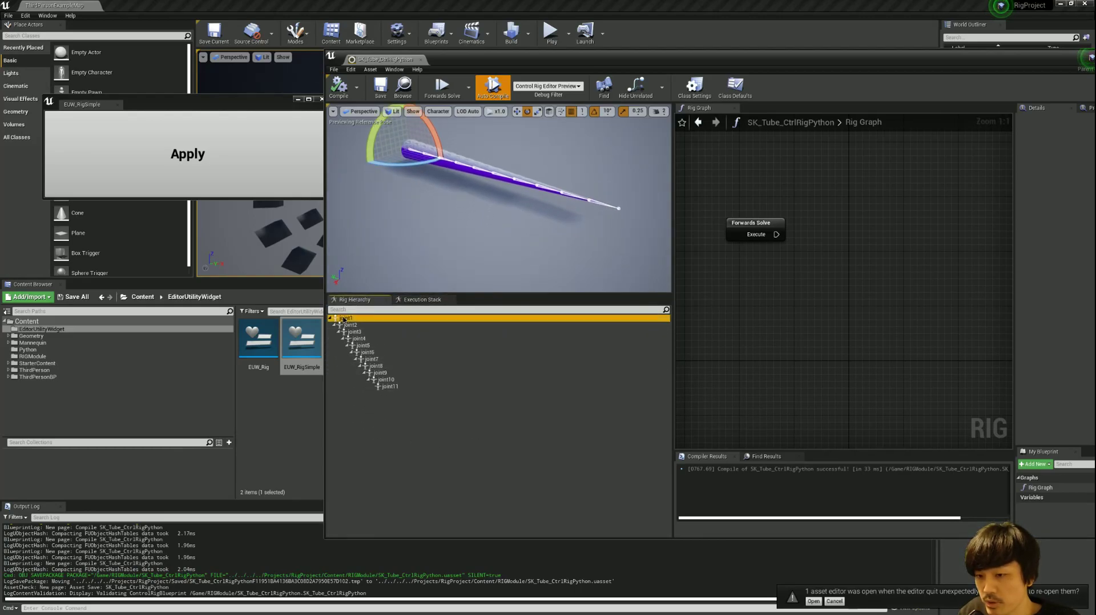
{"action": "left_click", "coordinate": [399, 387], "text": "shift"}
Shrink the EUW_RigSimple window and move it down over the content browser
{"action": "left_click_drag", "start_coordinate": [172, 104], "coordinate": [174, 158]}
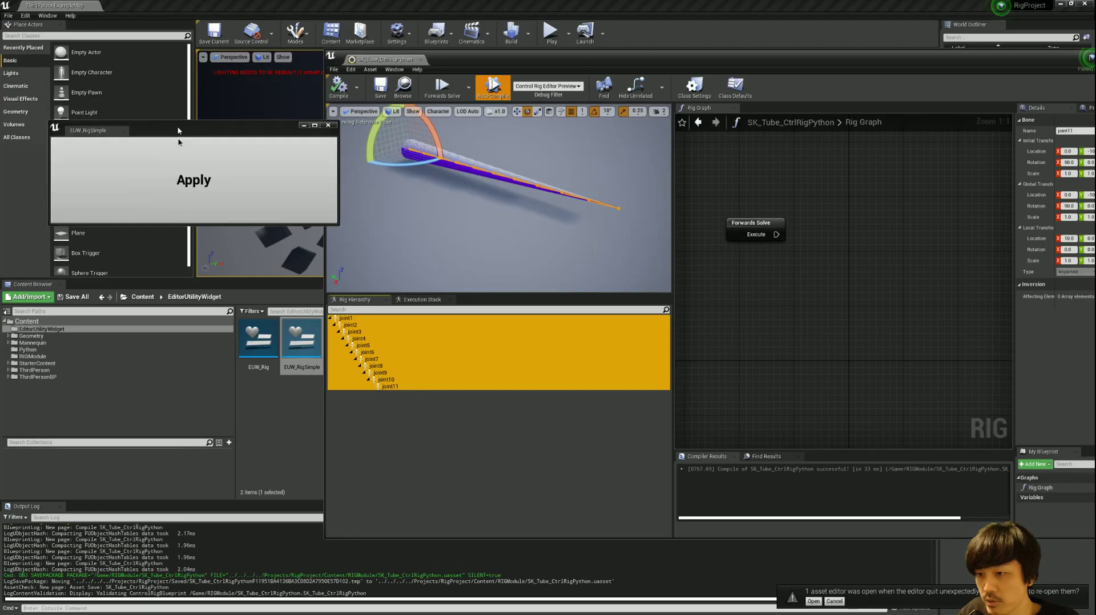
{"action": "left_click_drag", "start_coordinate": [326, 251], "coordinate": [307, 200]}
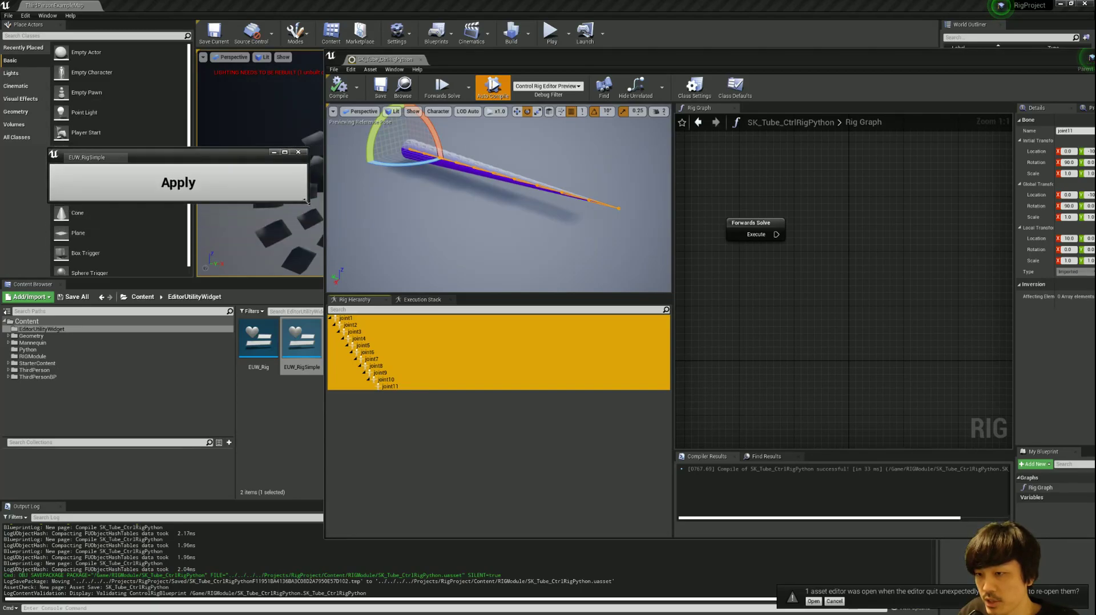
{"action": "left_click_drag", "start_coordinate": [172, 154], "coordinate": [185, 226]}
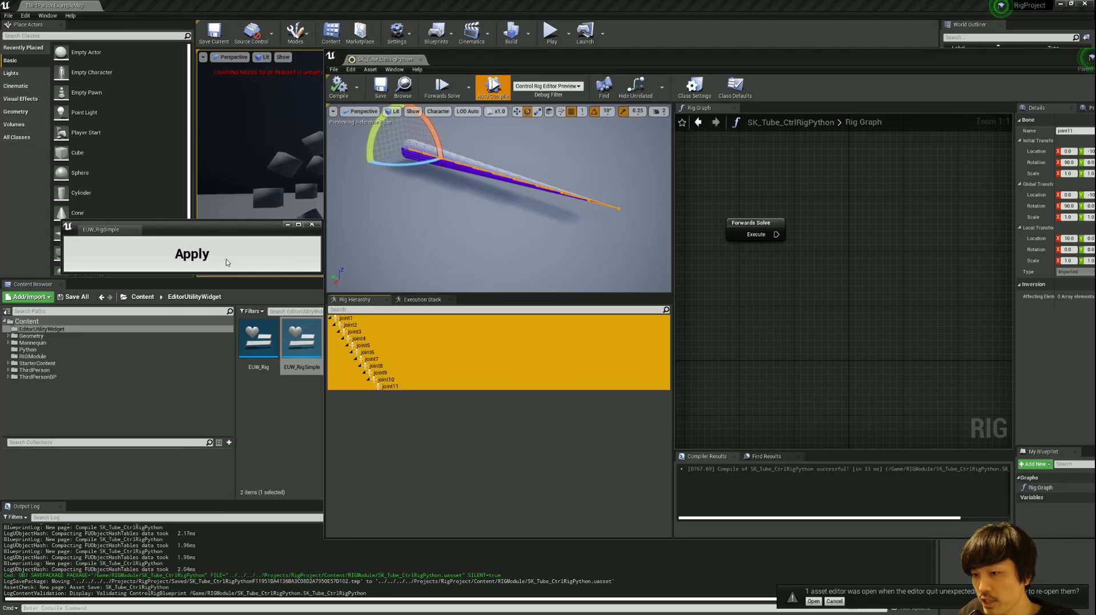
{"action": "left_click_drag", "start_coordinate": [221, 230], "coordinate": [220, 298]}
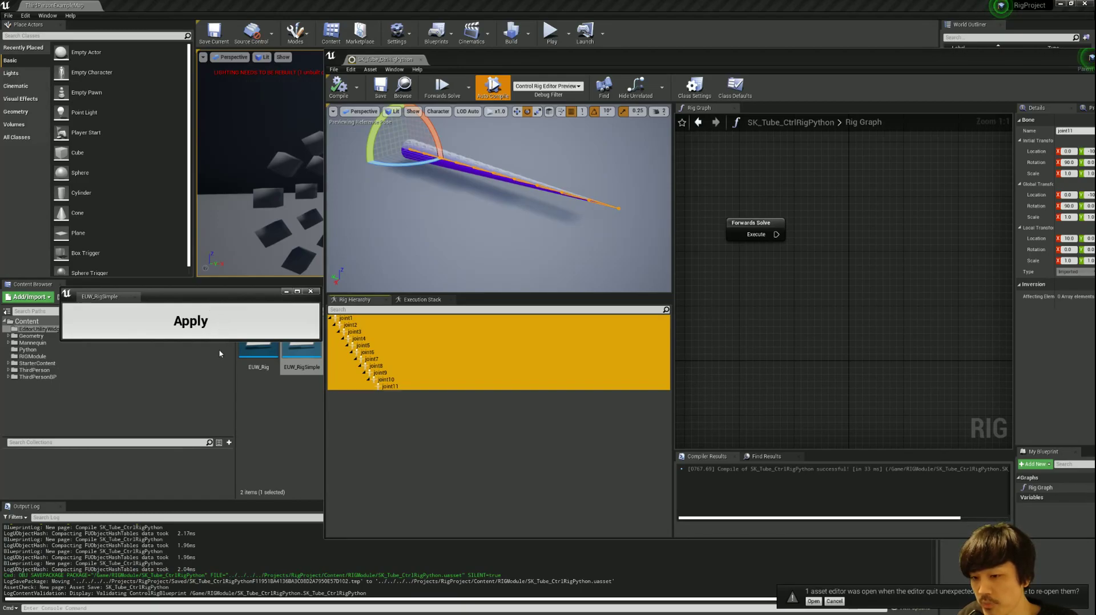
Apply the EUW_RigSimple script to the selected joints and inspect joint1_control to joint5_control
{"action": "left_click", "coordinate": [172, 326]}
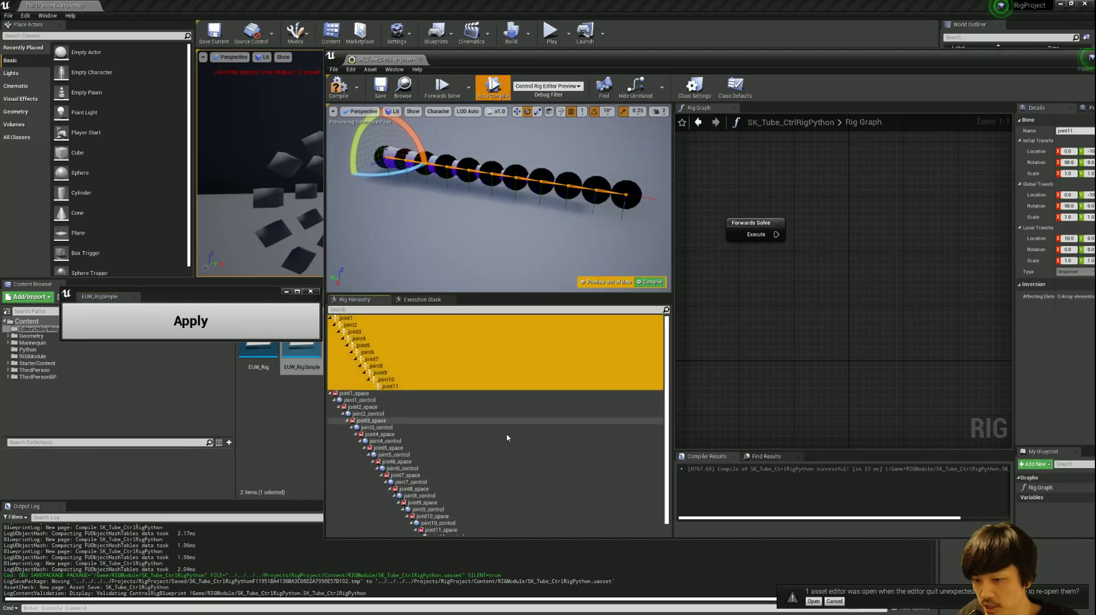
{"action": "scroll", "coordinate": [468, 416], "scroll_direction": "down", "scroll_amount": 1}
{"action": "left_click", "coordinate": [405, 393]}
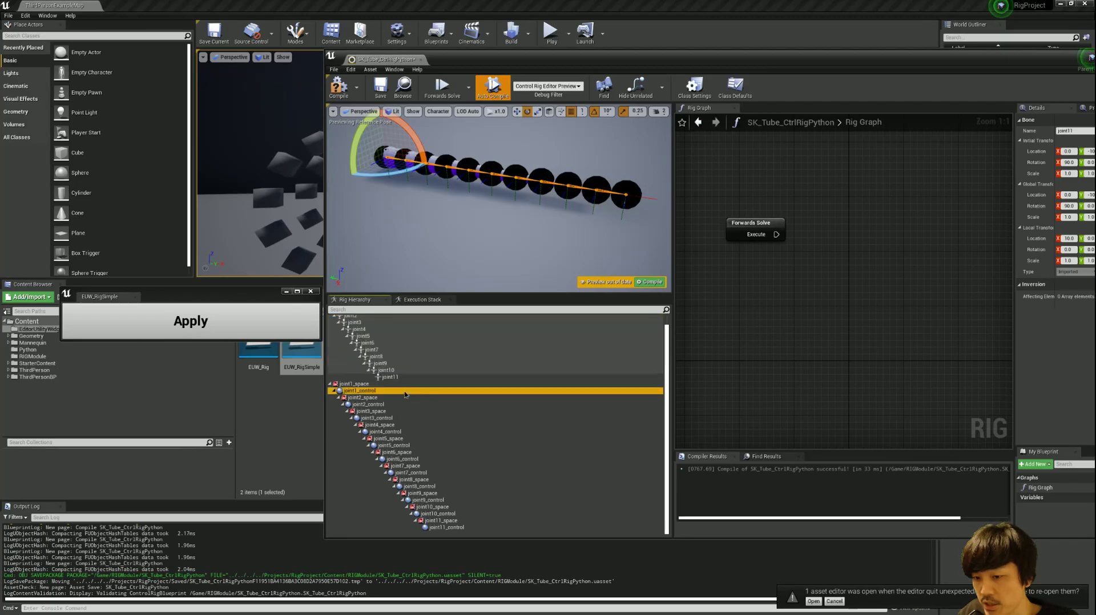
{"action": "scroll", "coordinate": [394, 402], "scroll_direction": "up", "scroll_amount": 1}
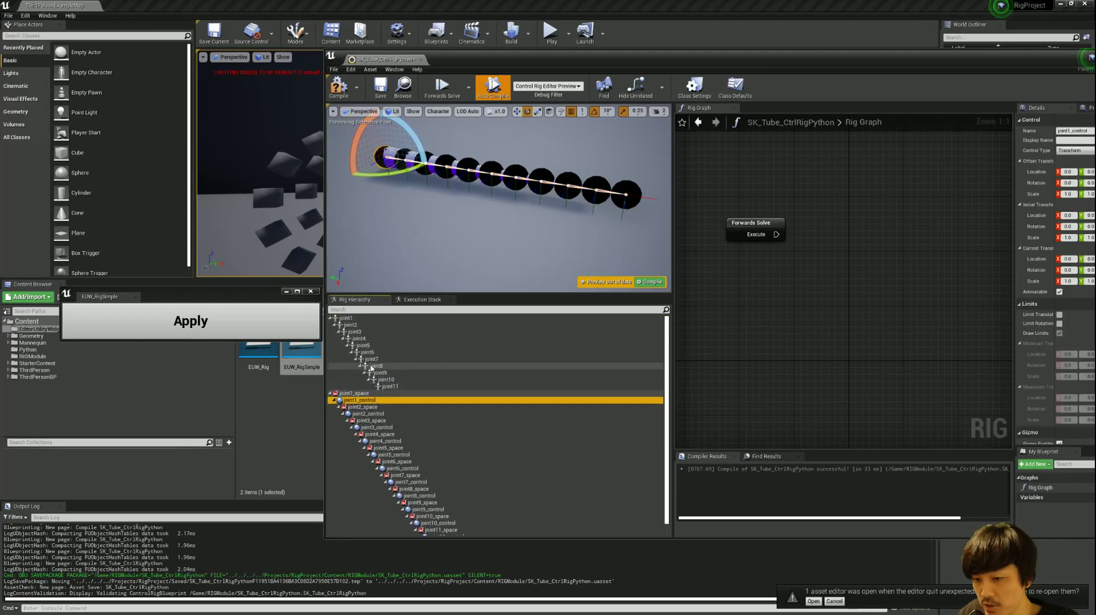
{"action": "left_click", "coordinate": [364, 415]}
{"action": "left_click", "coordinate": [376, 429]}
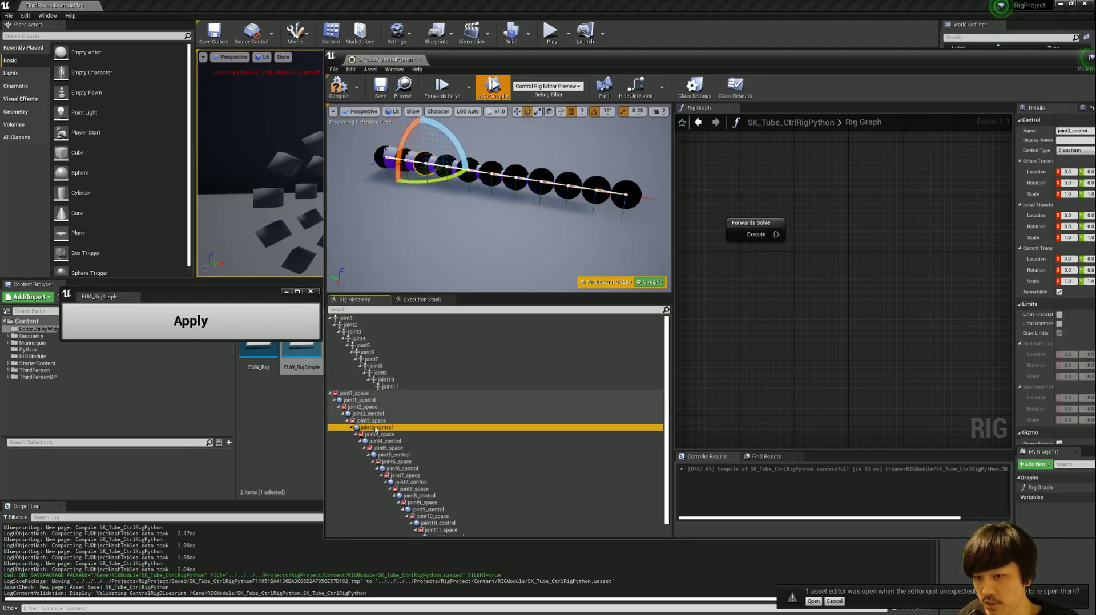
{"action": "left_click", "coordinate": [388, 441]}
{"action": "left_click", "coordinate": [400, 455]}
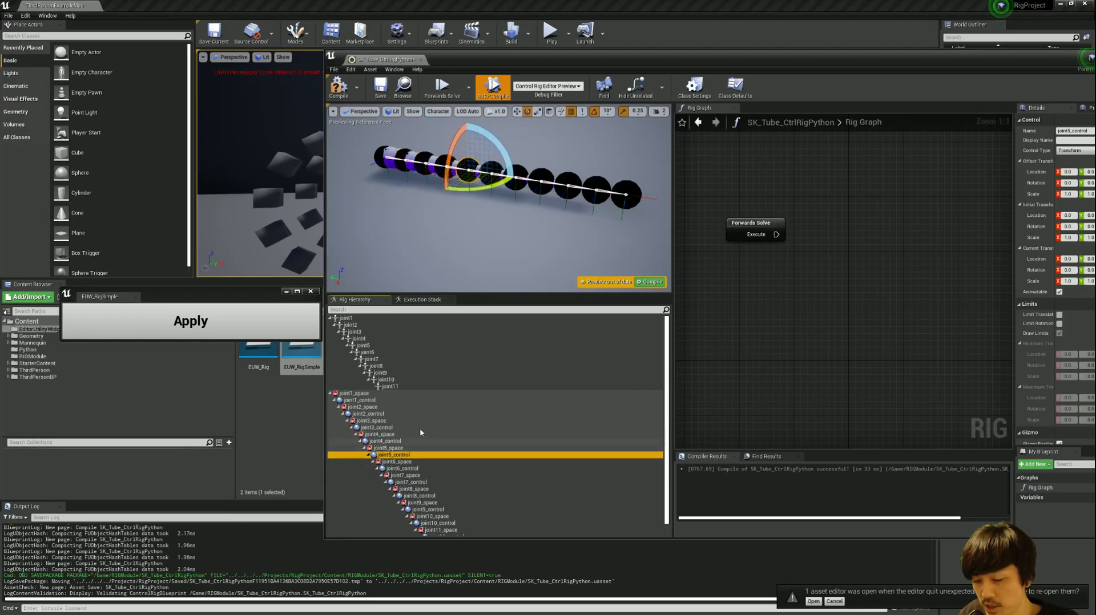
Reselect the joints, pick joint4, and collapse and expand the joint1_space branch
{"action": "left_click", "coordinate": [363, 318]}
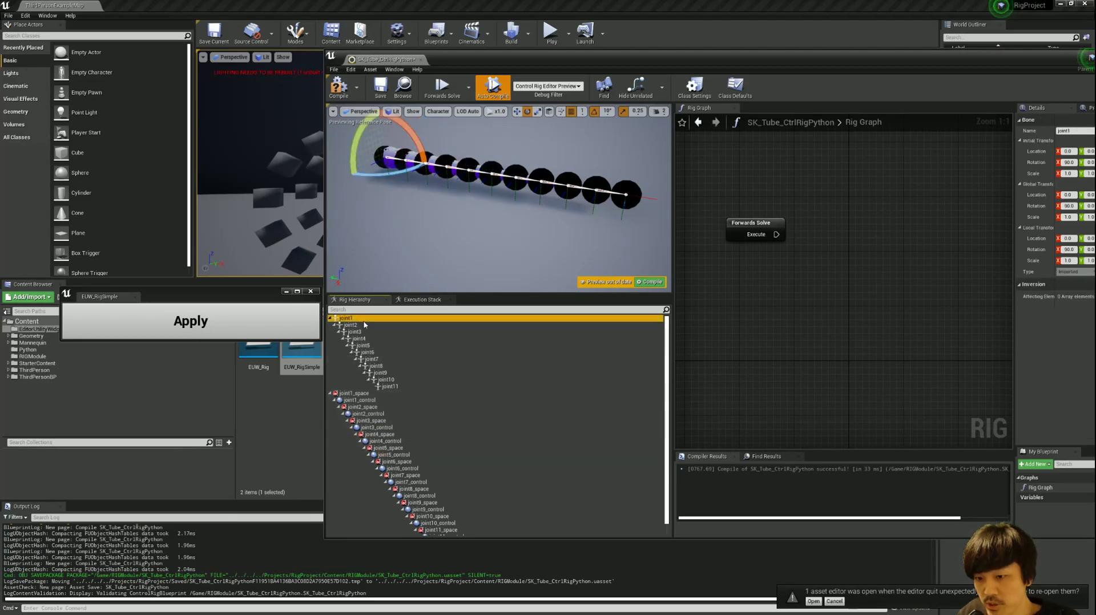
{"action": "left_click", "coordinate": [390, 386], "text": "shift"}
{"action": "left_click", "coordinate": [376, 338]}
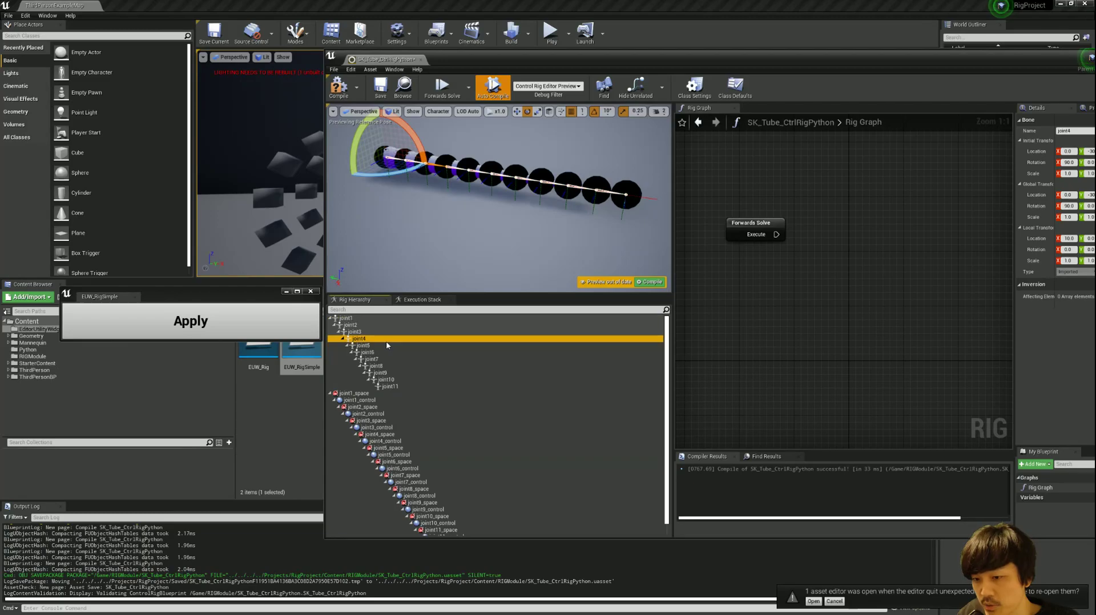
{"action": "left_click", "coordinate": [330, 393]}
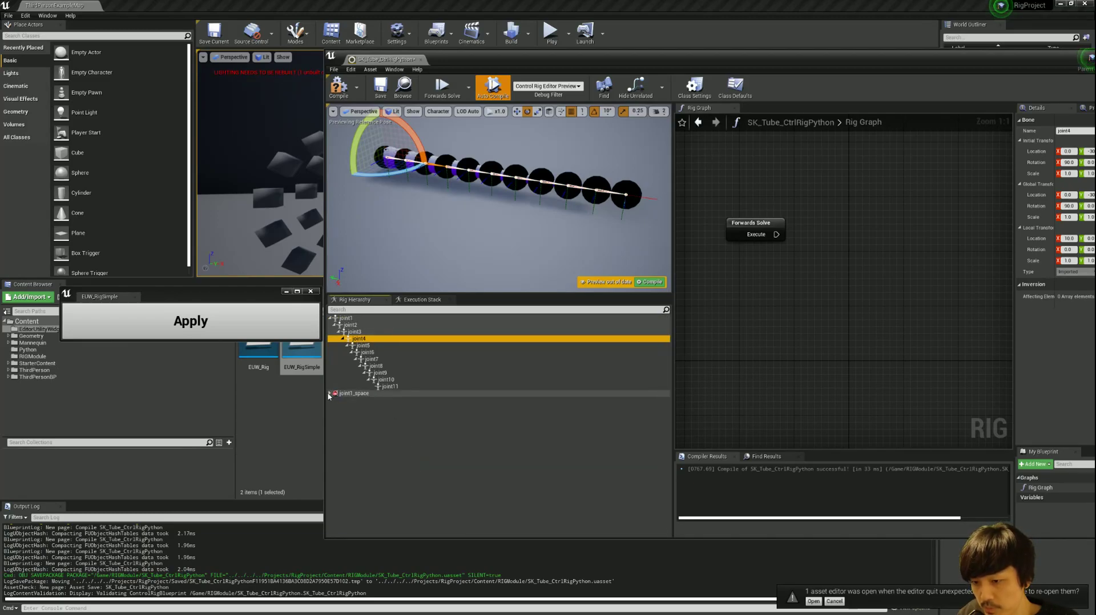
{"action": "left_click", "coordinate": [330, 393]}
{"action": "scroll", "coordinate": [343, 400], "scroll_direction": "down", "scroll_amount": 1}
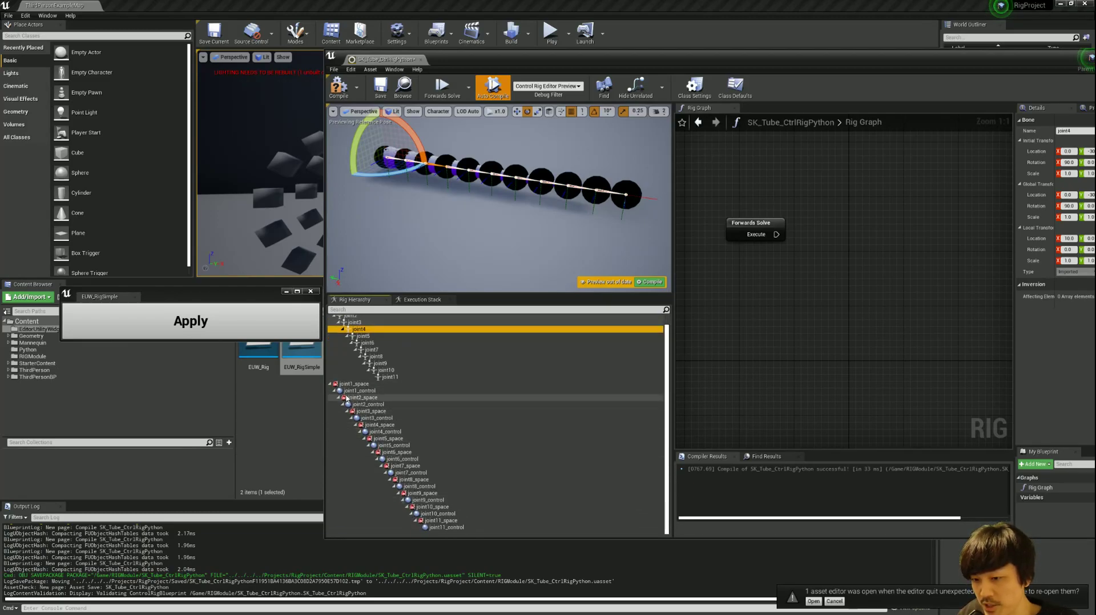
{"action": "left_click", "coordinate": [329, 384]}
{"action": "left_click", "coordinate": [347, 319]}
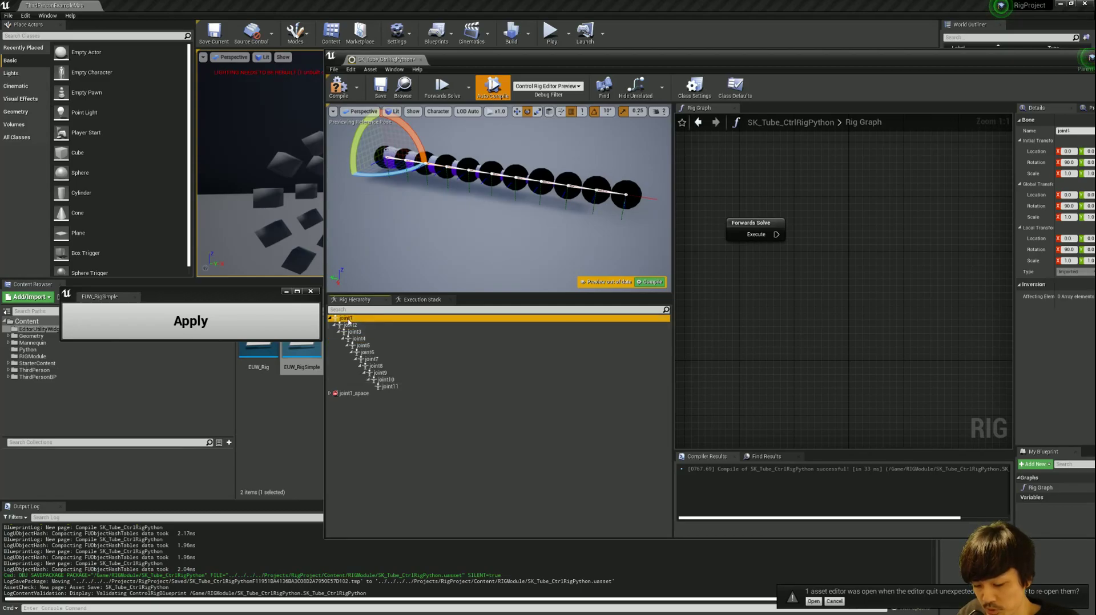
Create test controls, parent NewControl_0Space under NewControl, then delete the NewControlSpace branch
{"action": "left_click", "coordinate": [367, 394]}
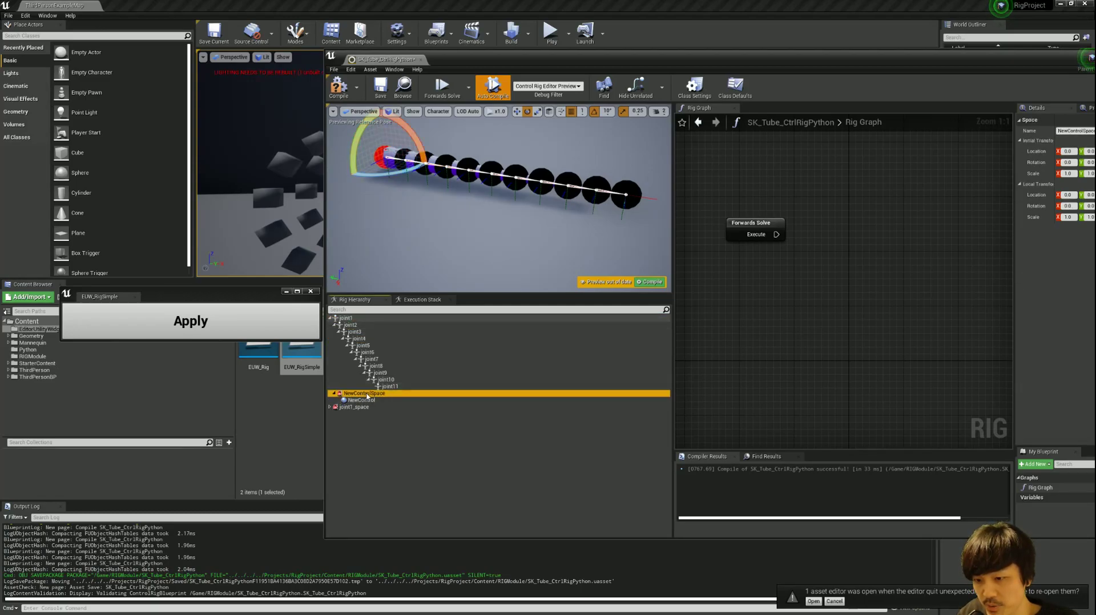
{"action": "left_click", "coordinate": [355, 326]}
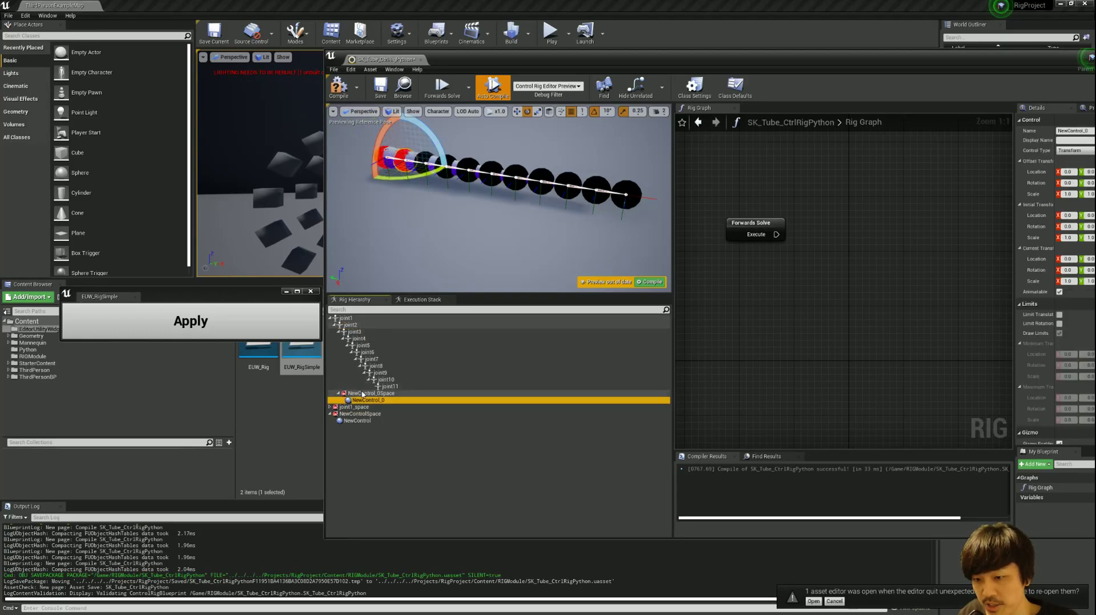
{"action": "mouse_move", "coordinate": [368, 393]}
{"action": "left_mouse_down"}
{"action": "mouse_move", "coordinate": [381, 428]}
{"action": "mouse_move", "coordinate": [374, 423]}
{"action": "left_mouse_up"}
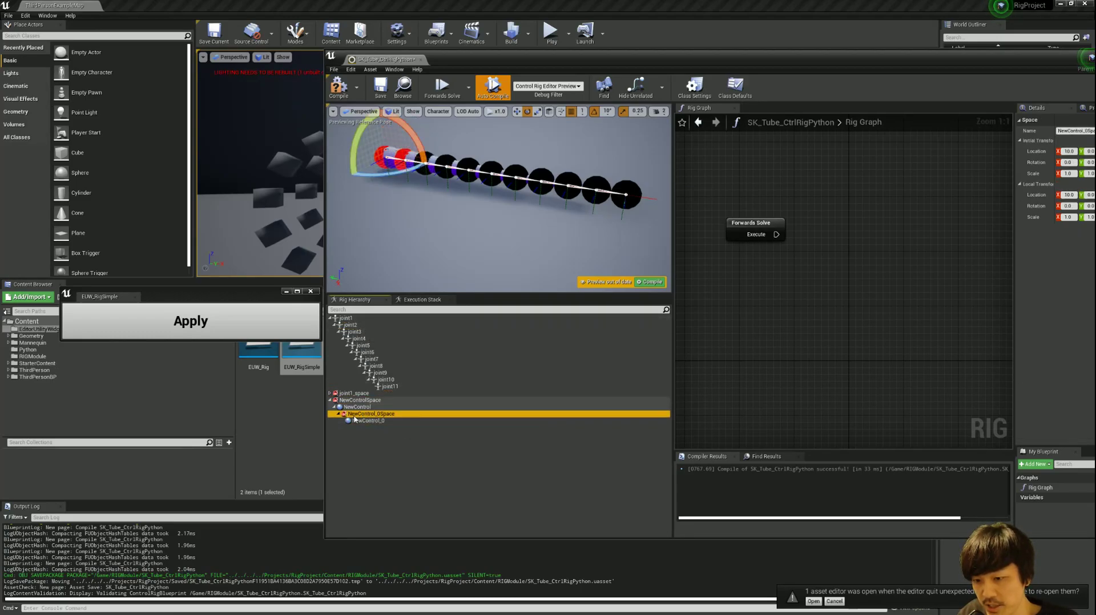
{"action": "left_click", "coordinate": [361, 401]}
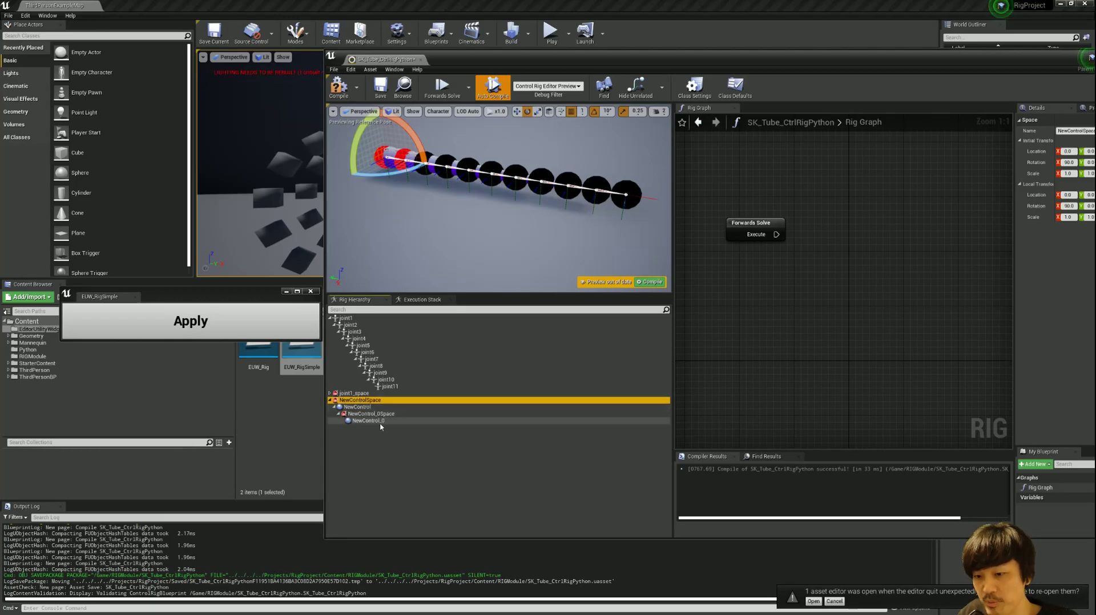
{"action": "key", "text": "Delete"}
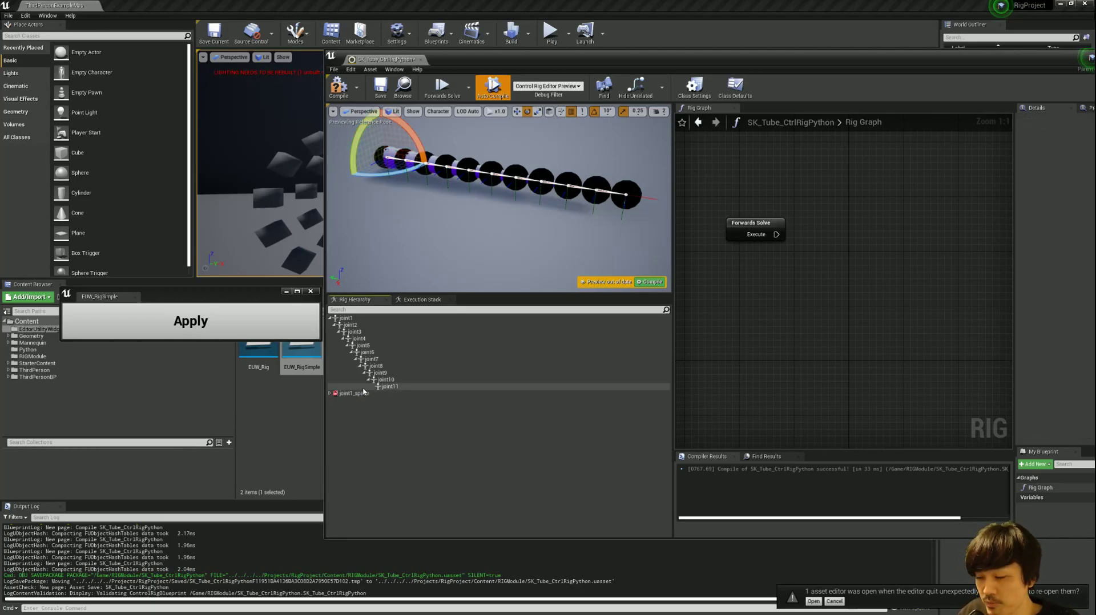
Expand the full joint1_space chain and reselect joint1 through joint11
{"action": "left_click_drag", "start_coordinate": [194, 292], "coordinate": [187, 241]}
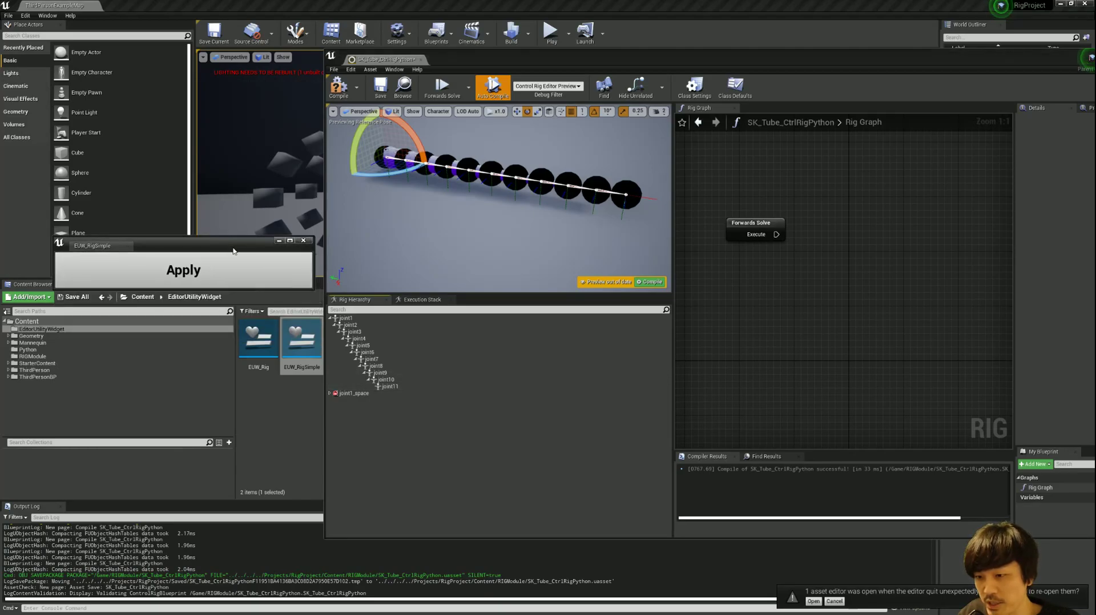
{"action": "left_click", "coordinate": [329, 393], "text": "shift"}
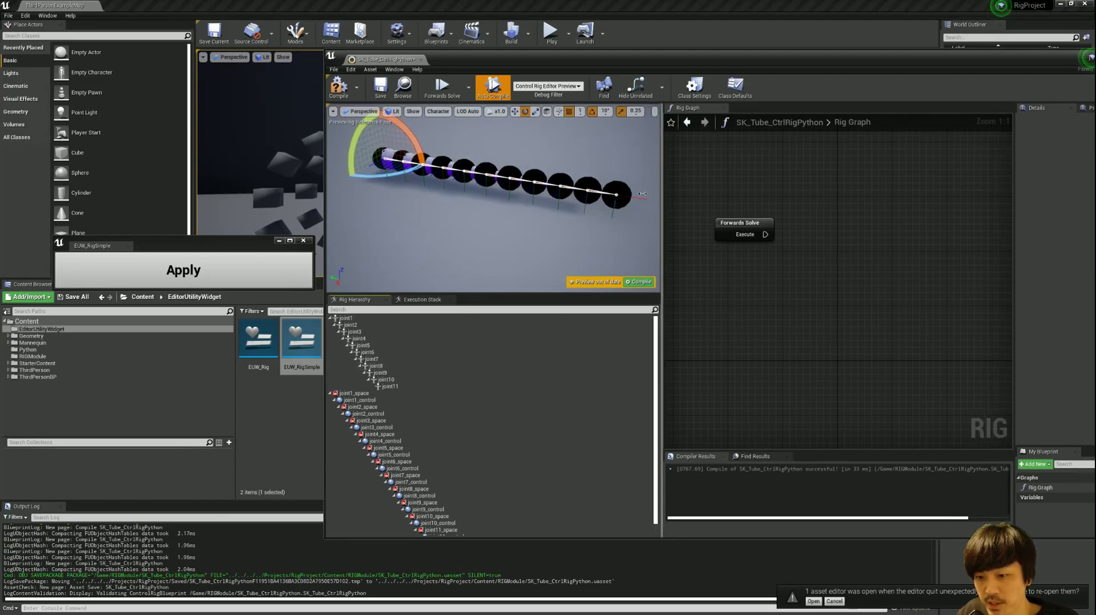
{"action": "left_click_drag", "start_coordinate": [674, 183], "coordinate": [633, 194]}
{"action": "left_click", "coordinate": [400, 319]}
{"action": "left_click", "coordinate": [403, 386], "text": "shift"}
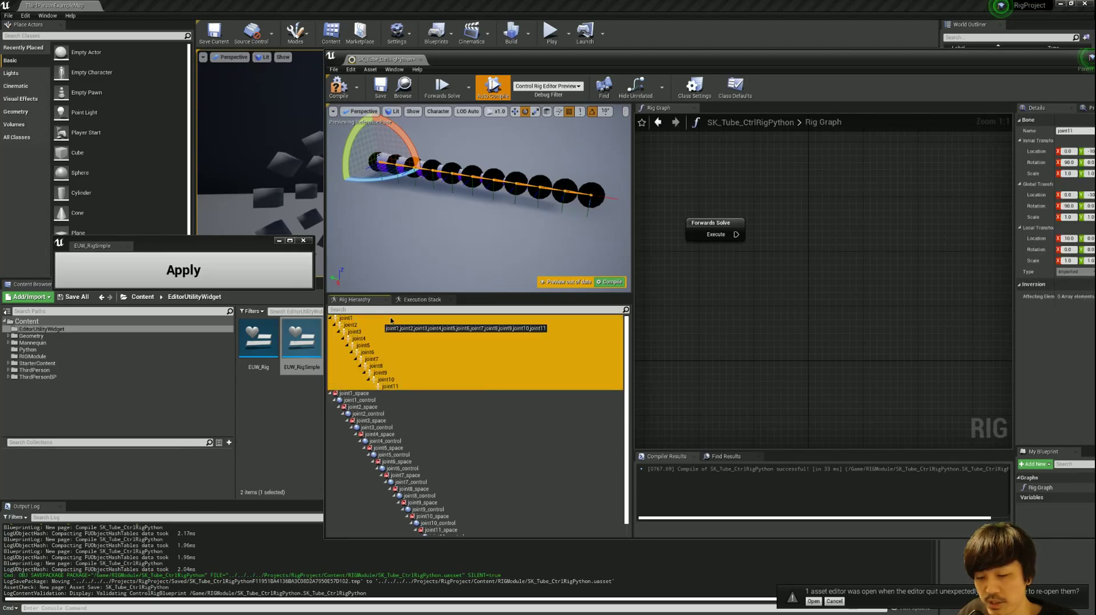
Create an Items collection node in the Rig Graph from bones joint1–joint11
{"action": "left_click_drag", "start_coordinate": [358, 327], "coordinate": [676, 292]}
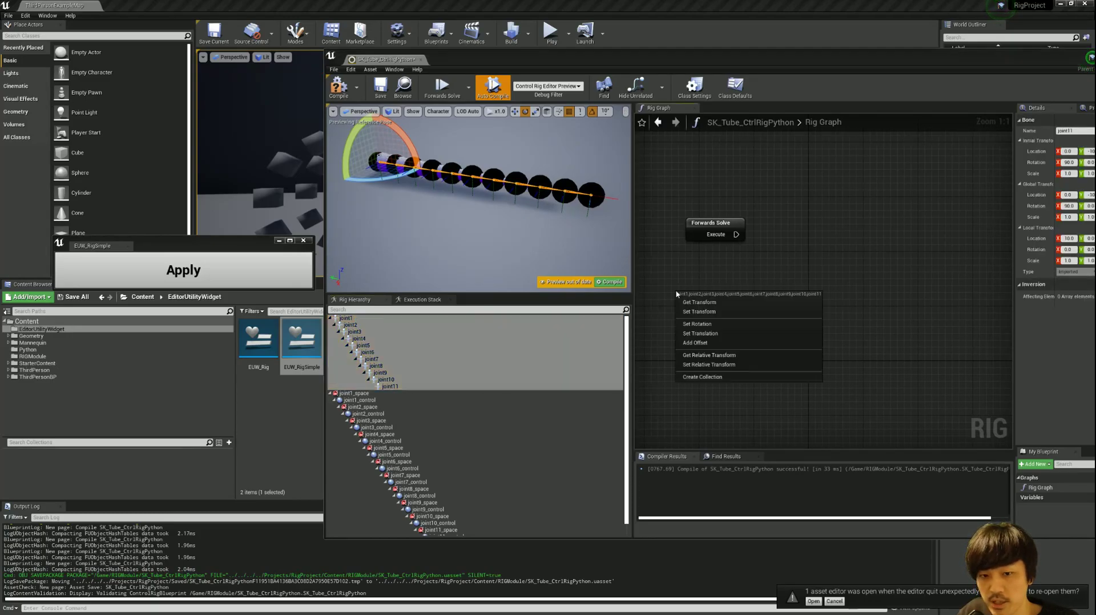
{"action": "left_click", "coordinate": [723, 378]}
{"action": "scroll", "coordinate": [801, 152], "scroll_direction": "down", "scroll_amount": 3}
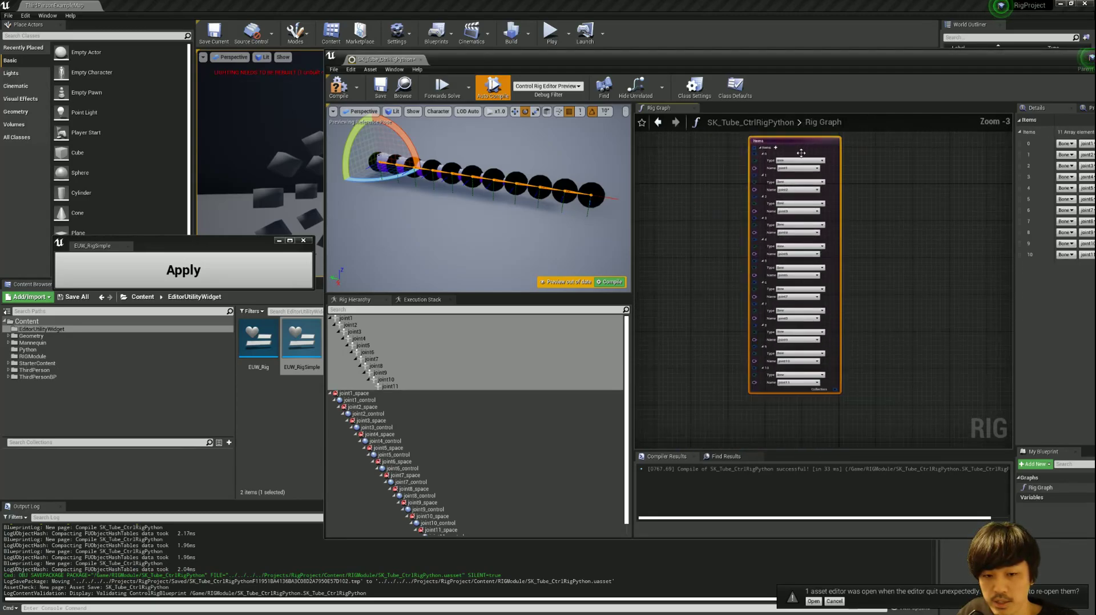
{"action": "right_click_drag", "start_coordinate": [801, 152], "coordinate": [762, 199]}
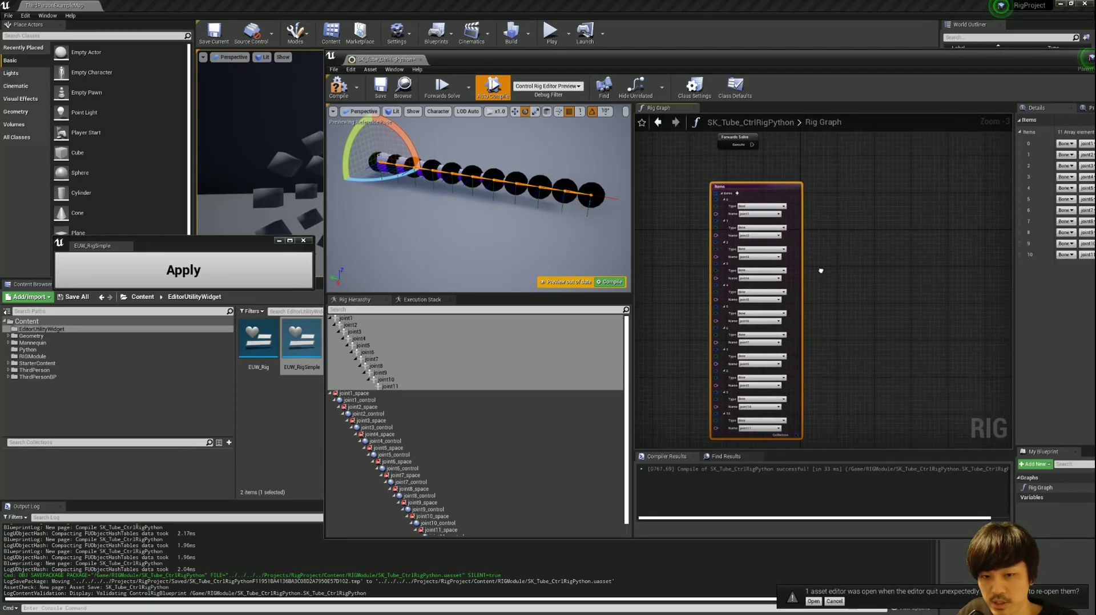
{"action": "scroll", "coordinate": [801, 253], "scroll_direction": "up", "scroll_amount": 2}
Select joint1_control through joint11_control and make a second collection node from them
{"action": "left_click", "coordinate": [360, 400]}
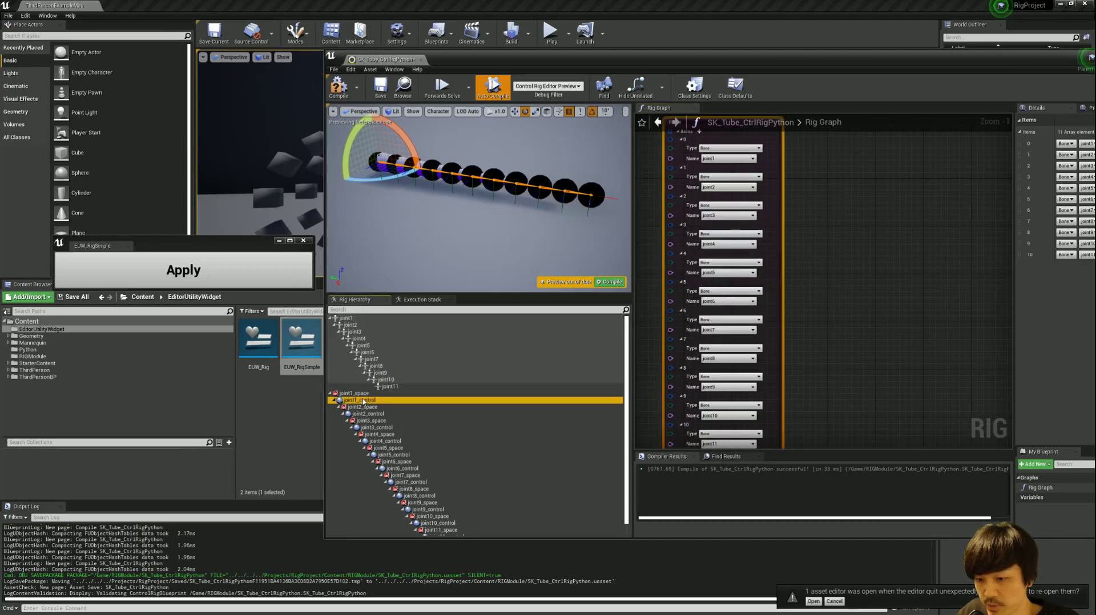
{"action": "left_click", "coordinate": [374, 415], "text": "ctrl"}
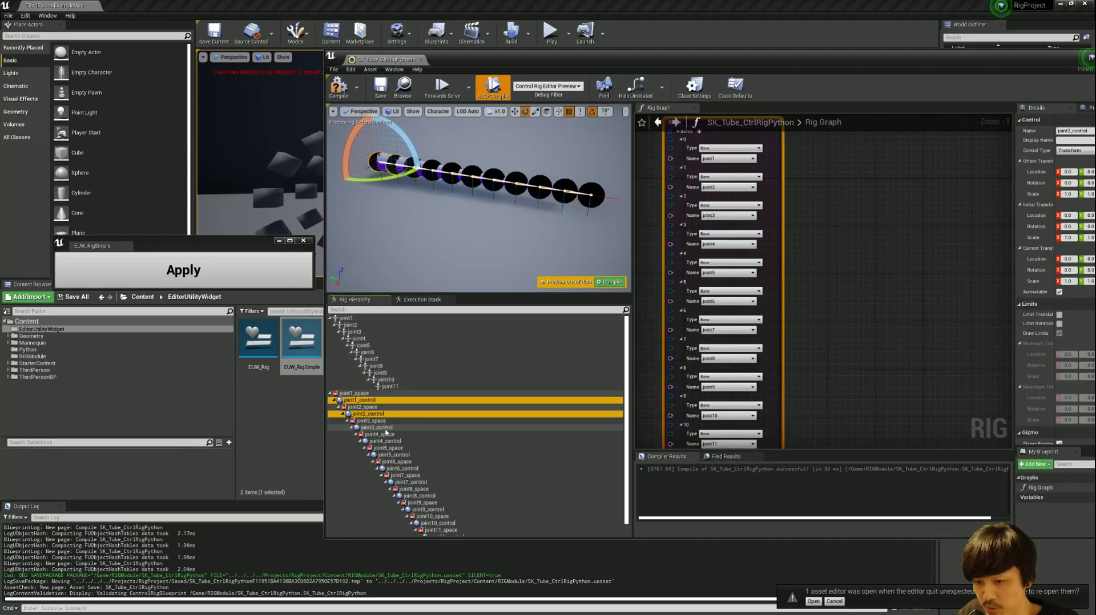
{"action": "left_click", "coordinate": [378, 427], "text": "ctrl"}
{"action": "left_click", "coordinate": [385, 441], "text": "ctrl"}
{"action": "left_click", "coordinate": [394, 455], "text": "ctrl"}
{"action": "scroll", "coordinate": [393, 459], "scroll_direction": "down", "scroll_amount": 1}
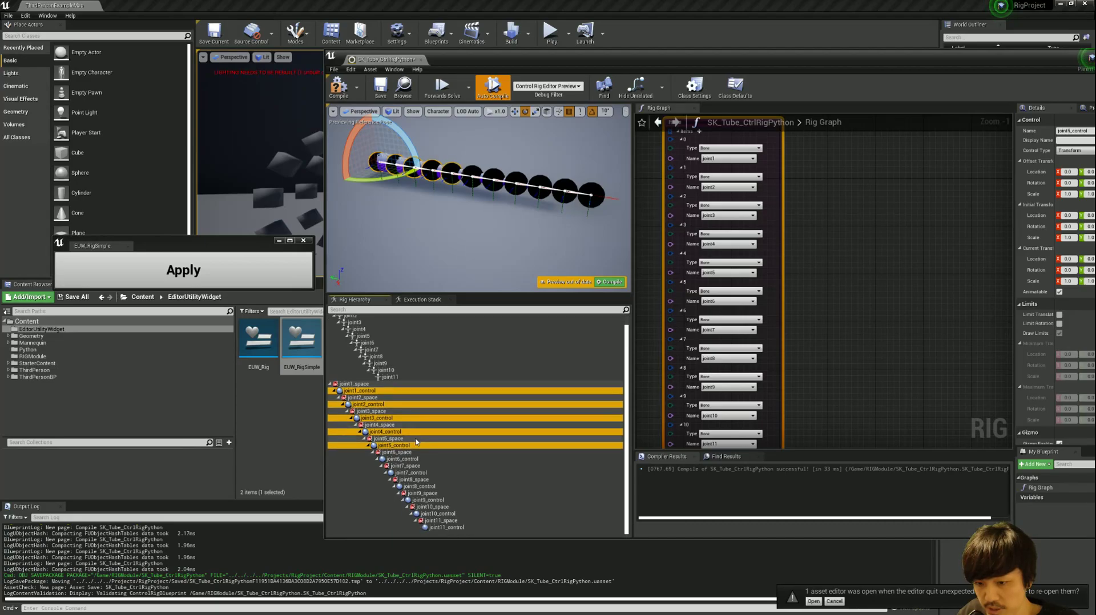
{"action": "left_click", "coordinate": [402, 459], "text": "ctrl"}
{"action": "left_click", "coordinate": [412, 473], "text": "ctrl"}
{"action": "left_click", "coordinate": [420, 486], "text": "ctrl"}
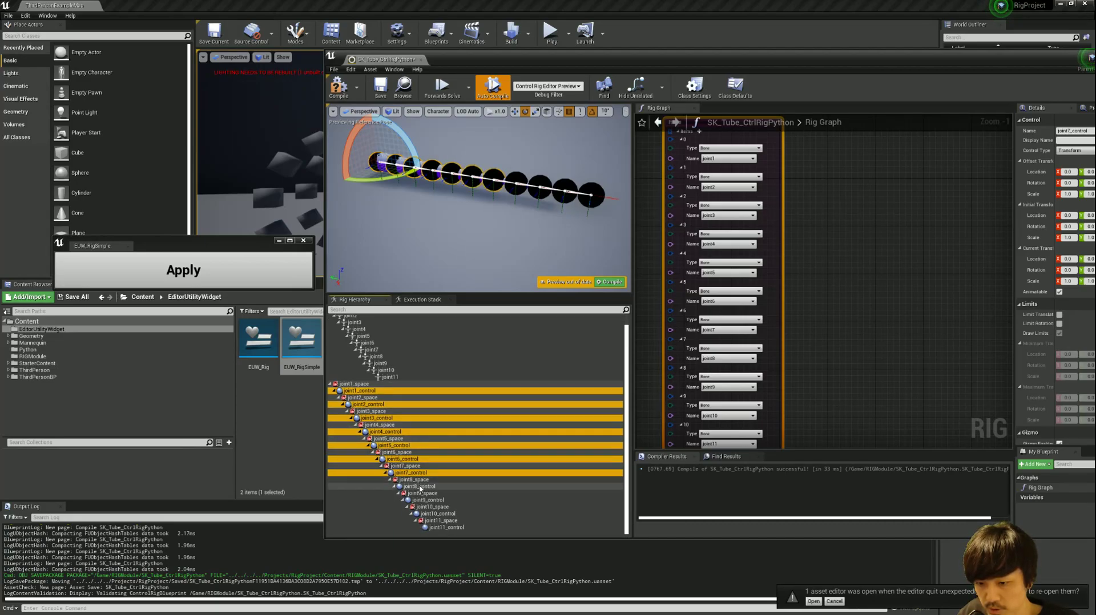
{"action": "left_click", "coordinate": [428, 500], "text": "ctrl"}
{"action": "left_click", "coordinate": [438, 513], "text": "ctrl"}
{"action": "left_click", "coordinate": [438, 526], "text": "ctrl"}
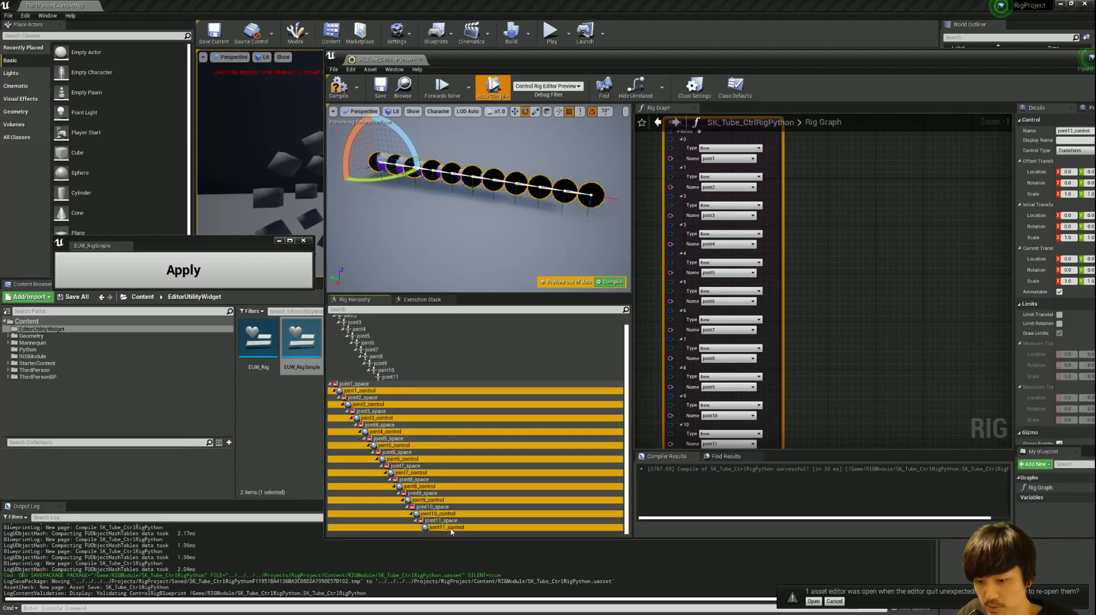
{"action": "left_click_drag", "start_coordinate": [440, 527], "coordinate": [760, 342]}
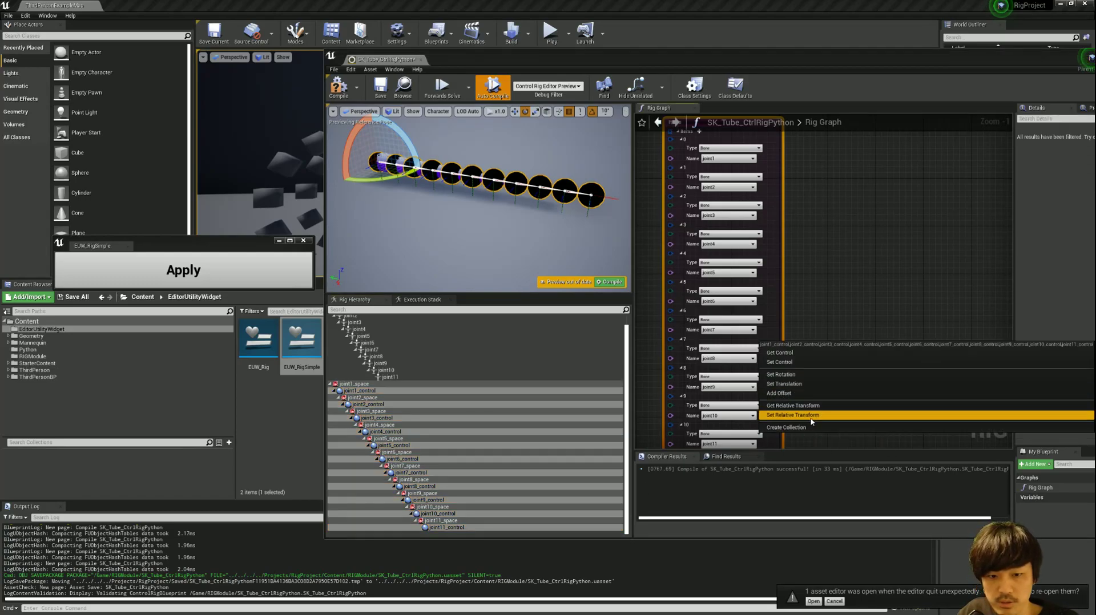
{"action": "left_click", "coordinate": [913, 426]}
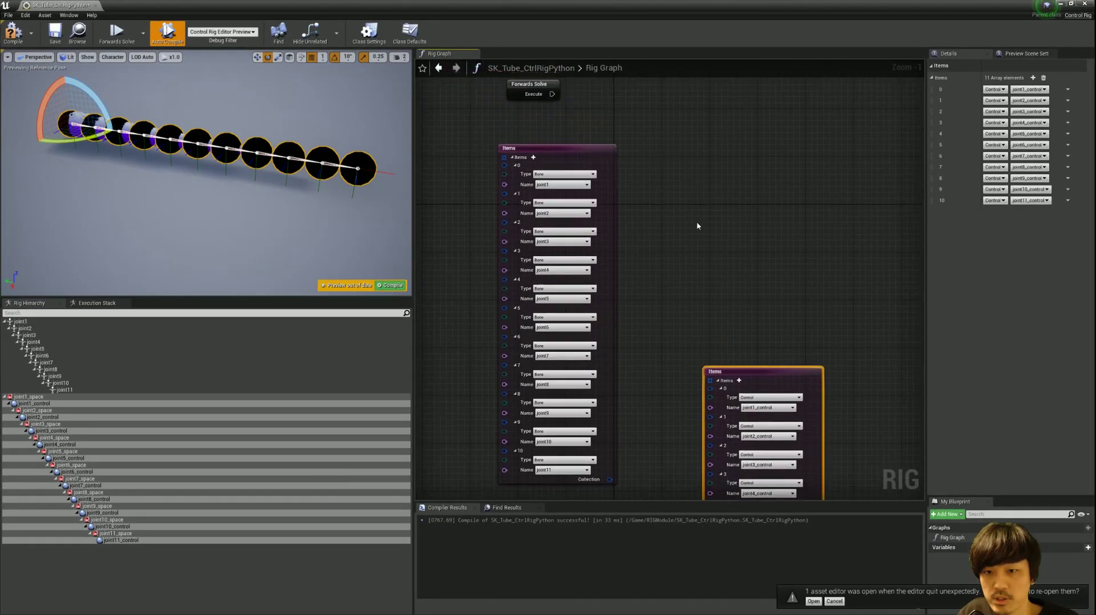
Add a For Each Item loop over the bone collection, executed from Forwards Solve
{"action": "left_click_drag", "start_coordinate": [758, 367], "coordinate": [734, 195]}
{"action": "right_click_drag", "start_coordinate": [656, 257], "coordinate": [761, 284]}
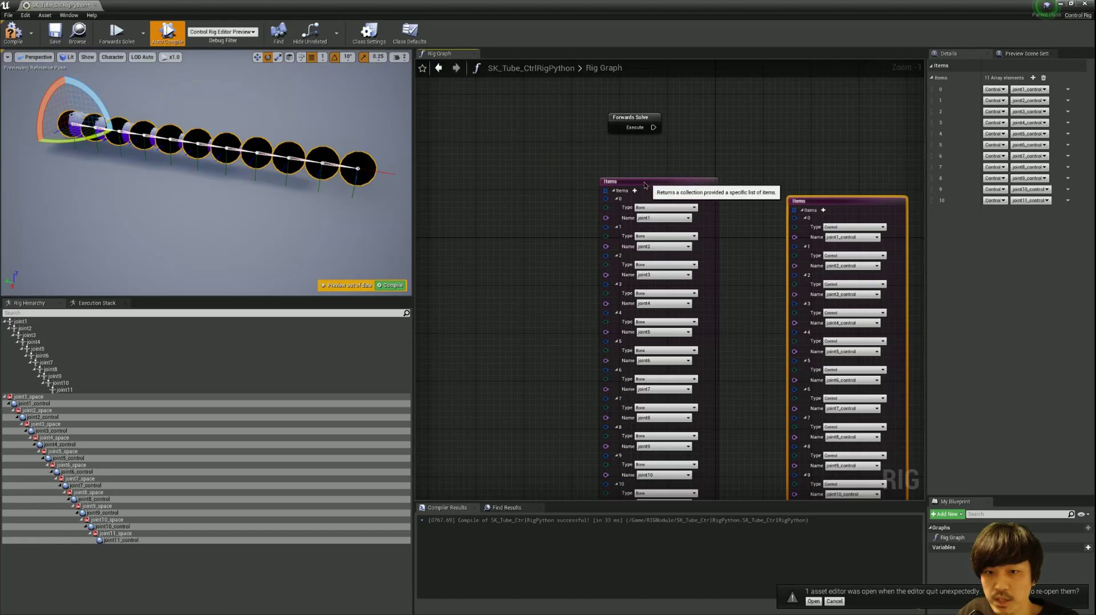
{"action": "left_click_drag", "start_coordinate": [657, 177], "coordinate": [564, 168]}
{"action": "mouse_move", "coordinate": [564, 168]}
{"action": "right_mouse_down"}
{"action": "mouse_move", "coordinate": [590, 133]}
{"action": "mouse_move", "coordinate": [576, 158]}
{"action": "right_mouse_up"}
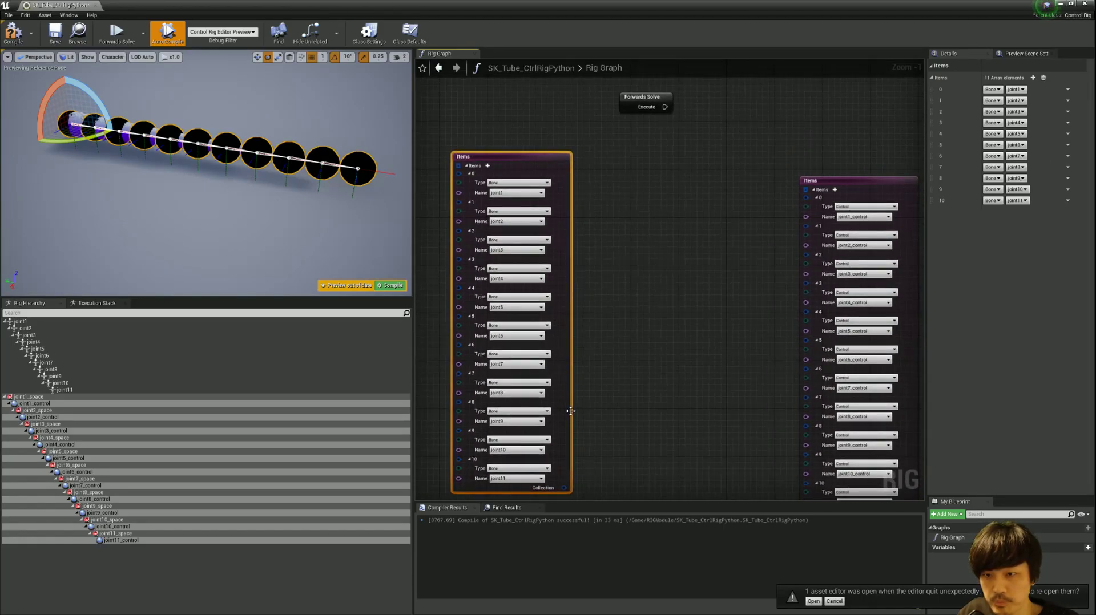
{"action": "left_click_drag", "start_coordinate": [563, 488], "coordinate": [632, 374]}
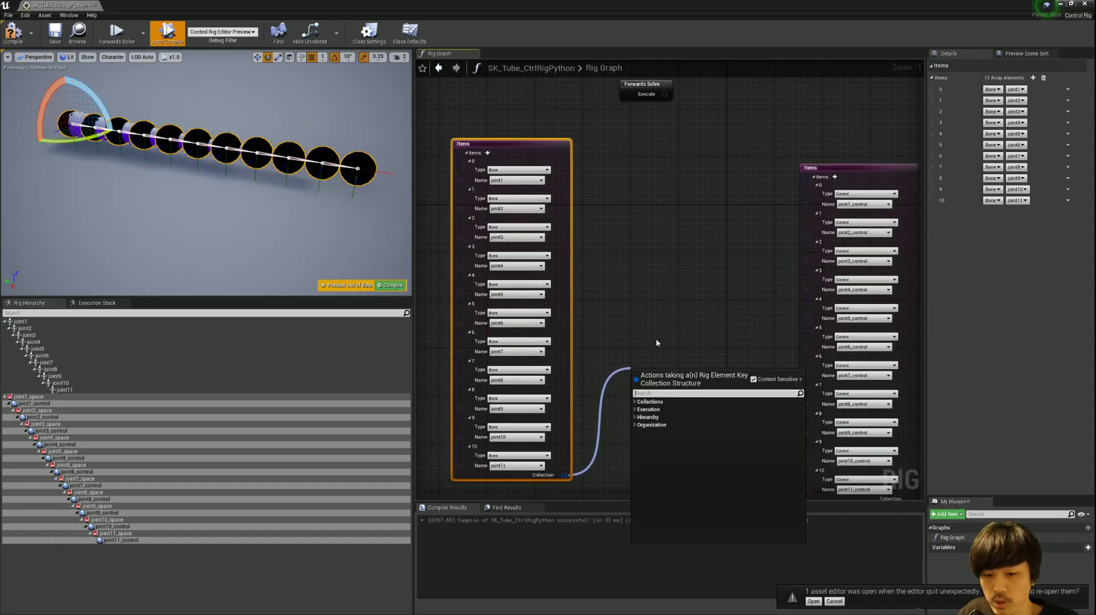
{"action": "type", "text": "for"}
{"action": "key", "text": "Return"}
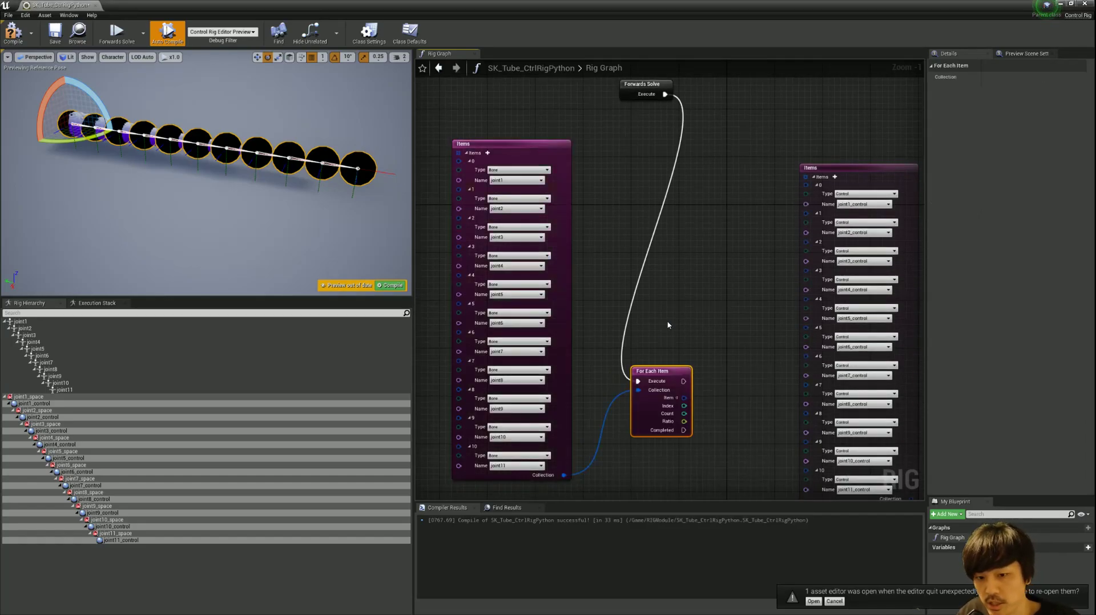
{"action": "right_click_drag", "start_coordinate": [656, 326], "coordinate": [609, 368]}
{"action": "mouse_move", "coordinate": [607, 423]}
{"action": "left_mouse_down"}
{"action": "mouse_move", "coordinate": [714, 120]}
{"action": "mouse_move", "coordinate": [720, 137]}
{"action": "left_mouse_up"}
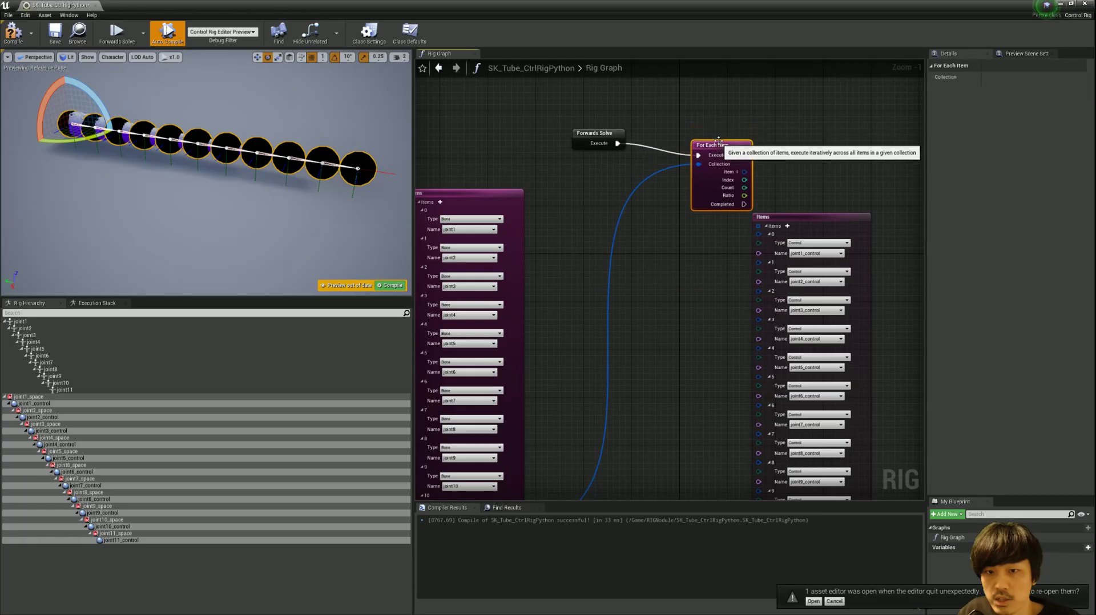
{"action": "right_click_drag", "start_coordinate": [799, 215], "coordinate": [636, 231]}
Add Item At Index on the control collection and feed it the loop's Index
{"action": "left_click_drag", "start_coordinate": [636, 232], "coordinate": [492, 253]}
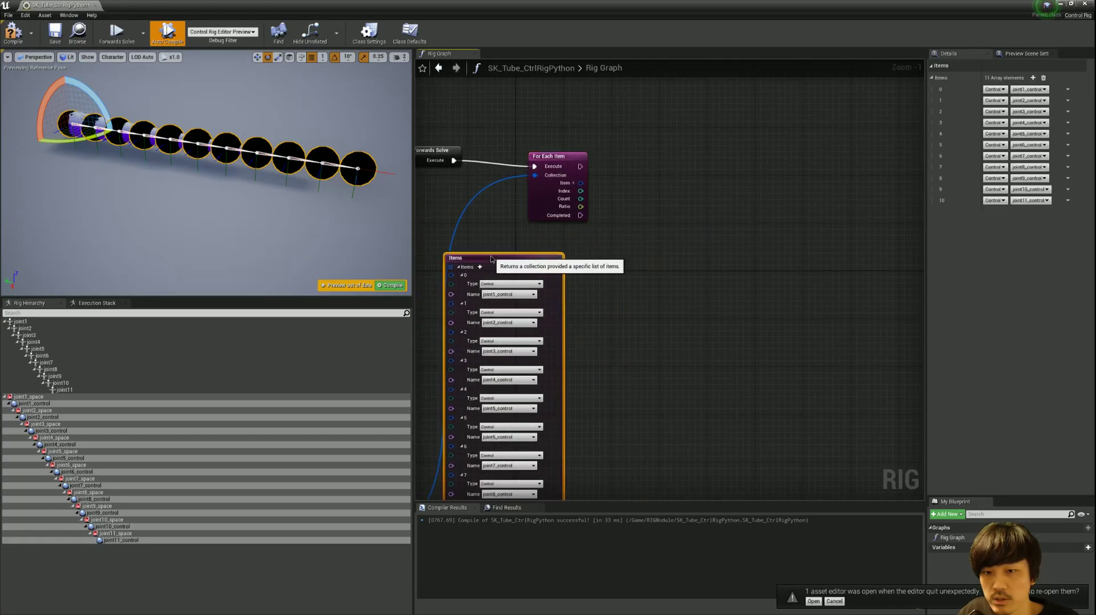
{"action": "right_click_drag", "start_coordinate": [496, 262], "coordinate": [532, 149]}
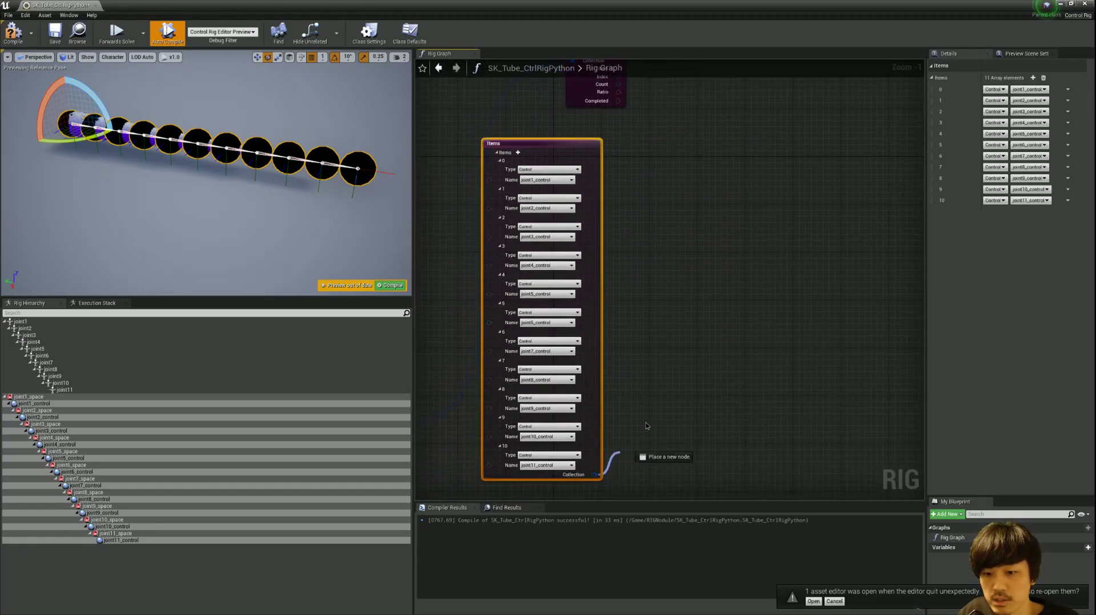
{"action": "left_click_drag", "start_coordinate": [595, 472], "coordinate": [691, 355]}
{"action": "type", "text": "get"}
{"action": "key", "text": "Return"}
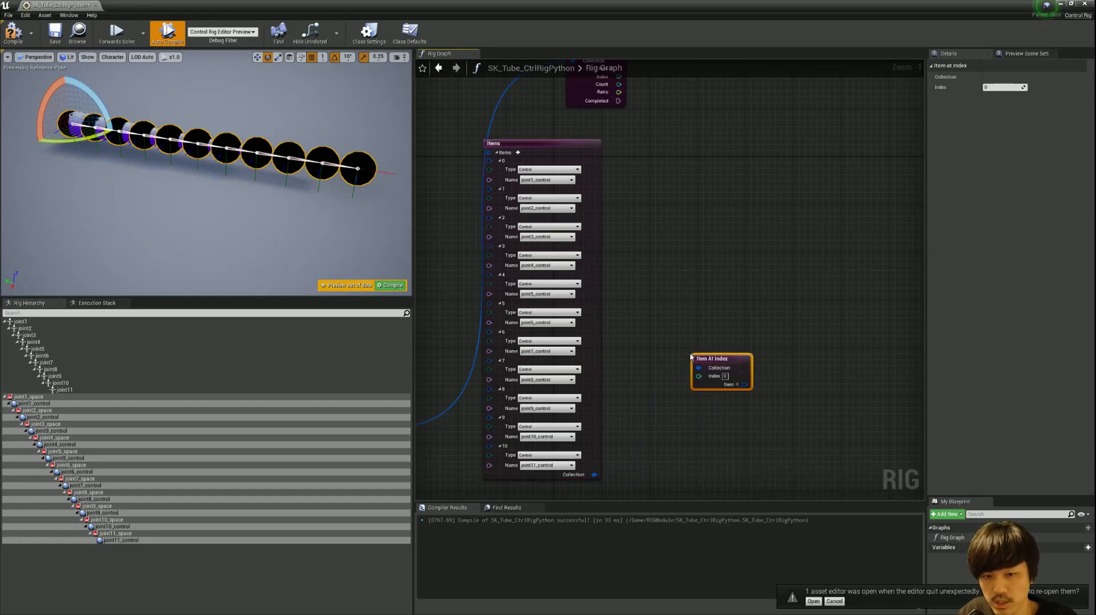
{"action": "left_click_drag", "start_coordinate": [727, 357], "coordinate": [727, 153]}
{"action": "right_click_drag", "start_coordinate": [727, 153], "coordinate": [721, 249]}
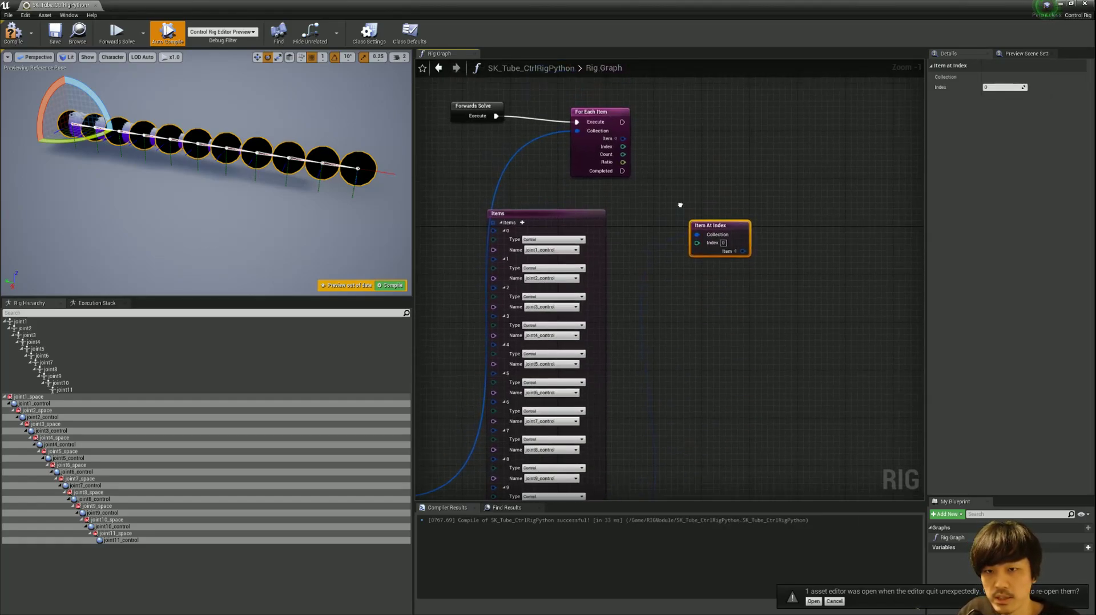
{"action": "left_click_drag", "start_coordinate": [611, 173], "coordinate": [686, 269]}
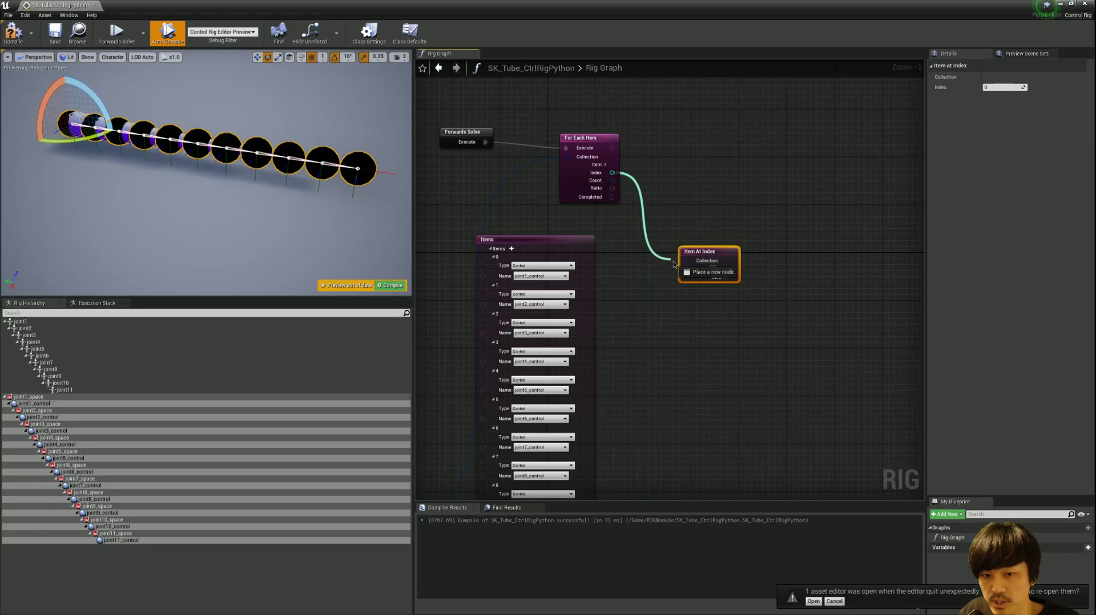
{"action": "right_click_drag", "start_coordinate": [422, 294], "coordinate": [589, 258]}
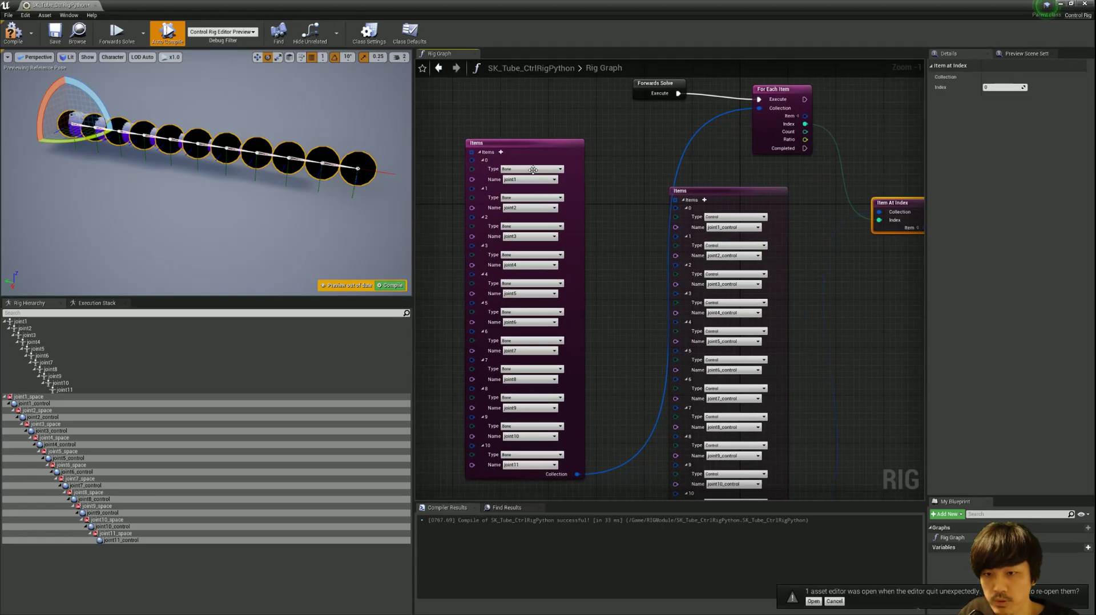
Rearrange the bone collection and Item At Index nodes and reframe the graph
{"action": "left_click_drag", "start_coordinate": [556, 328], "coordinate": [549, 292]}
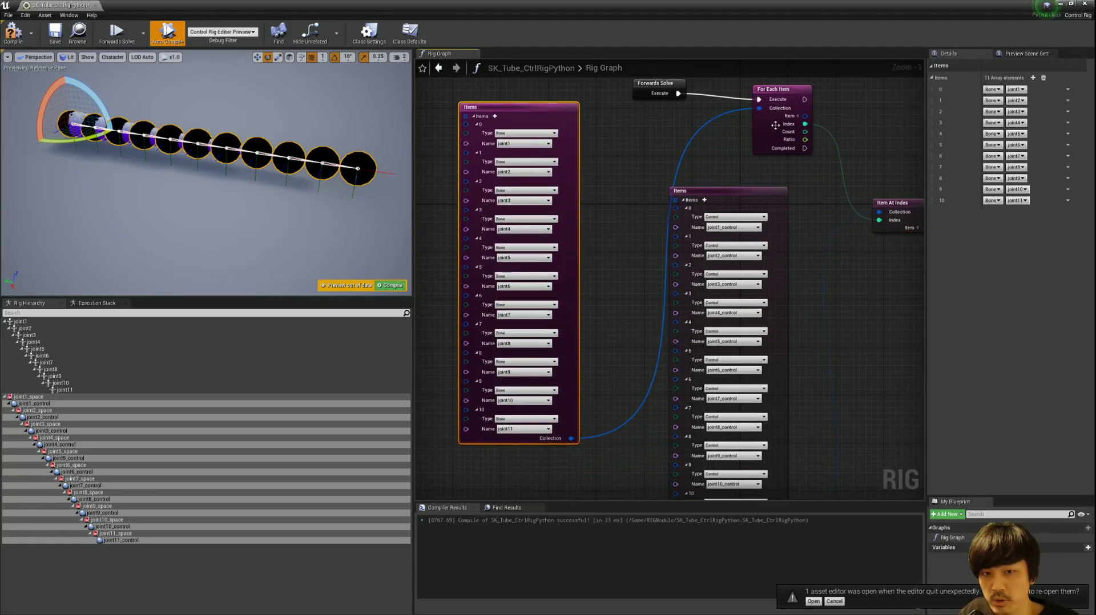
{"action": "right_click_drag", "start_coordinate": [774, 125], "coordinate": [750, 140]}
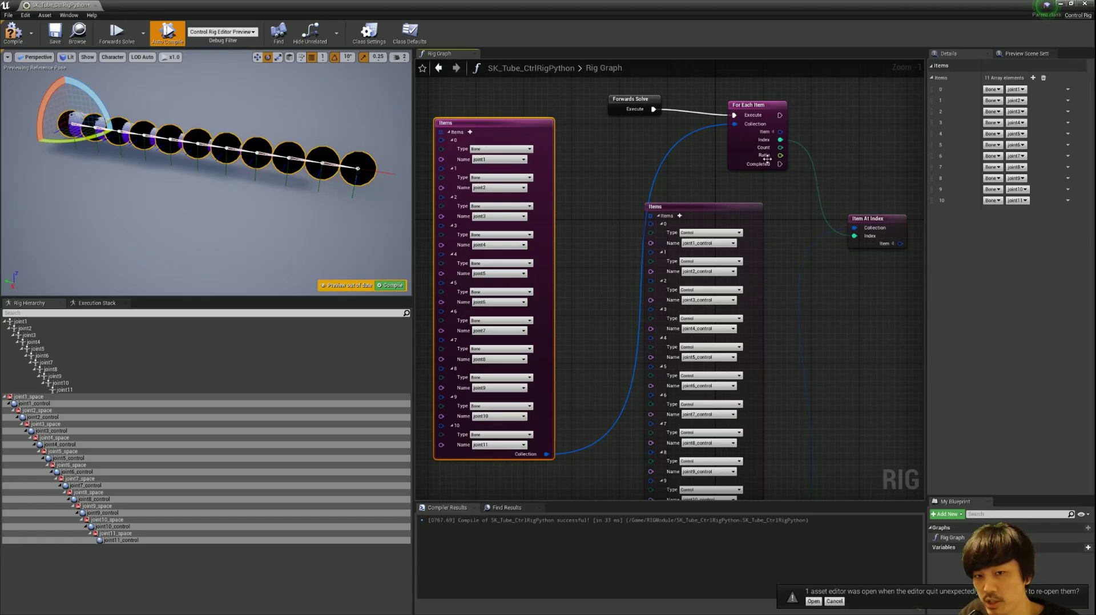
{"action": "right_click_drag", "start_coordinate": [855, 207], "coordinate": [729, 207]}
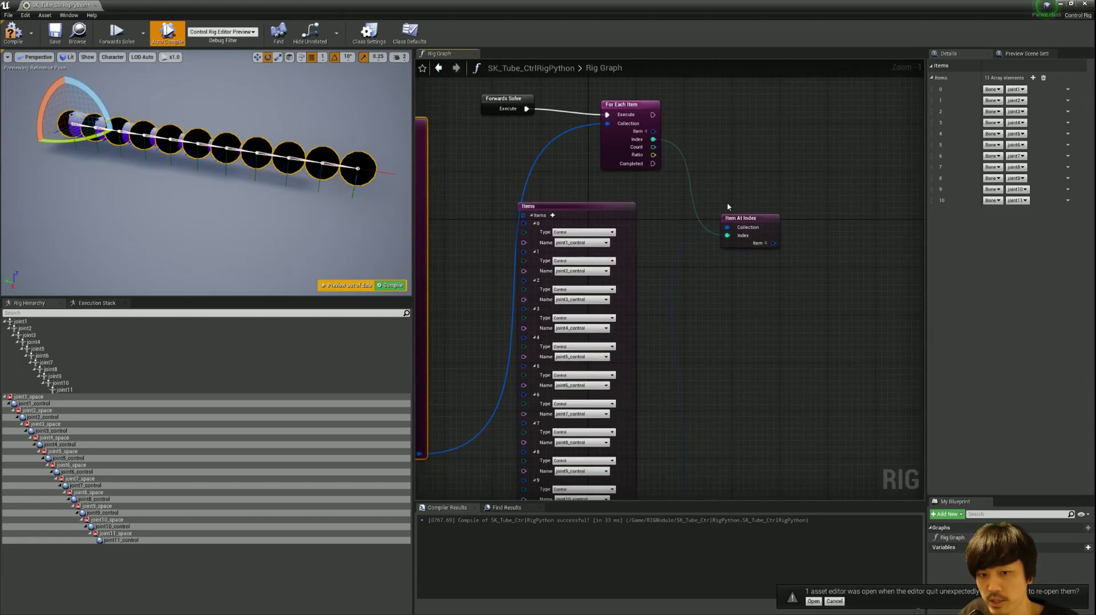
{"action": "left_click_drag", "start_coordinate": [739, 218], "coordinate": [721, 223]}
{"action": "mouse_move", "coordinate": [766, 238]}
{"action": "right_mouse_down"}
{"action": "mouse_move", "coordinate": [692, 221]}
{"action": "mouse_move", "coordinate": [727, 155]}
{"action": "right_mouse_up"}
{"action": "mouse_move", "coordinate": [611, 88]}
{"action": "right_mouse_down"}
{"action": "mouse_move", "coordinate": [640, 151]}
{"action": "mouse_move", "coordinate": [756, 125]}
{"action": "right_mouse_up"}
{"action": "right_click_drag", "start_coordinate": [466, 146], "coordinate": [536, 133]}
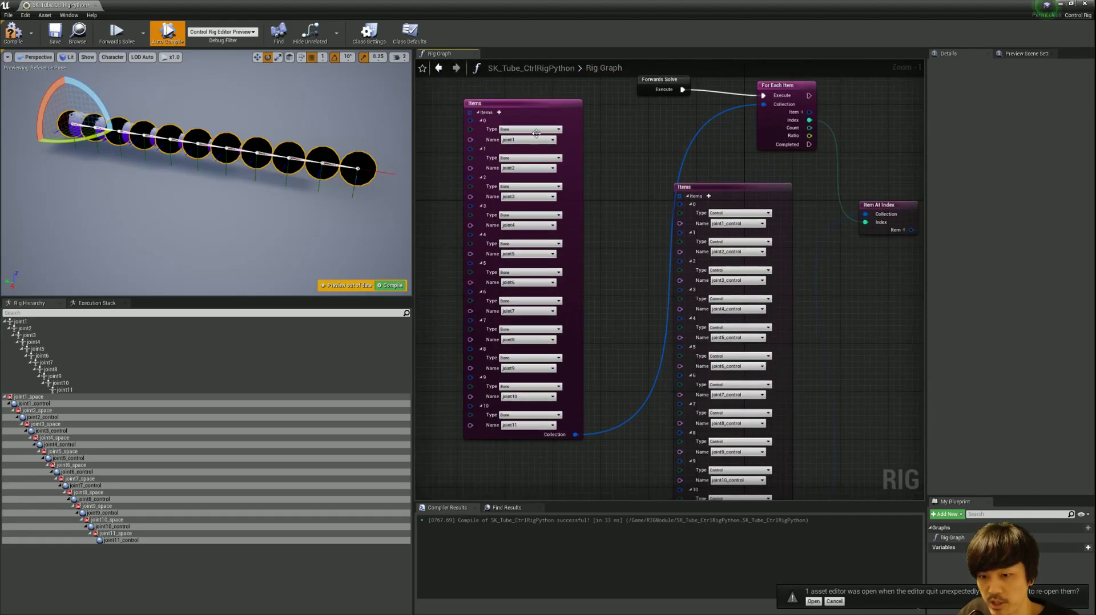
{"action": "right_click_drag", "start_coordinate": [641, 161], "coordinate": [487, 196]}
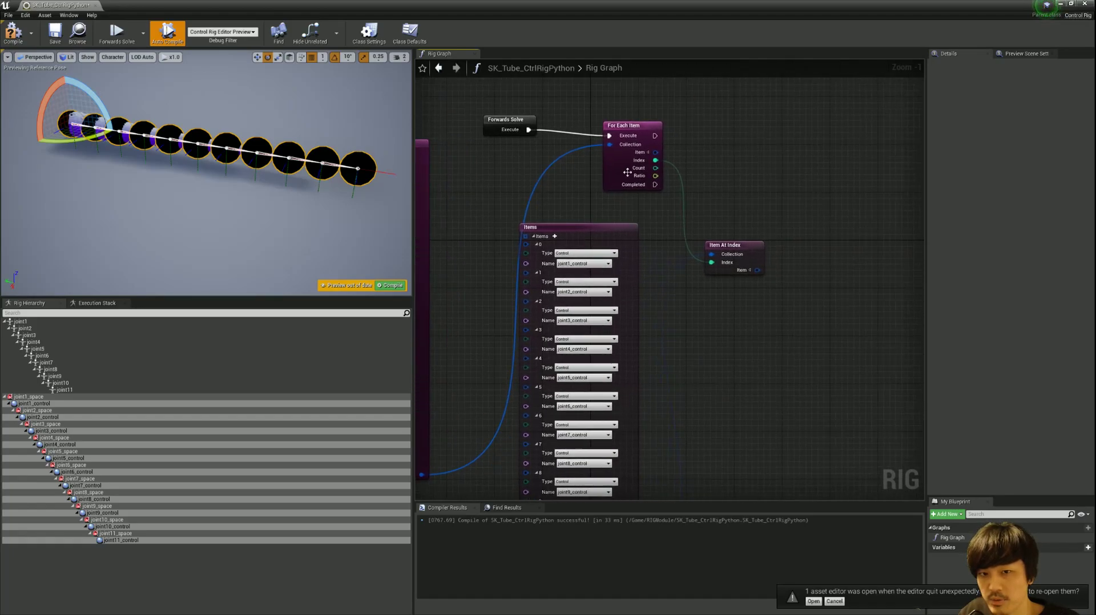
{"action": "right_click_drag", "start_coordinate": [591, 211], "coordinate": [634, 152]}
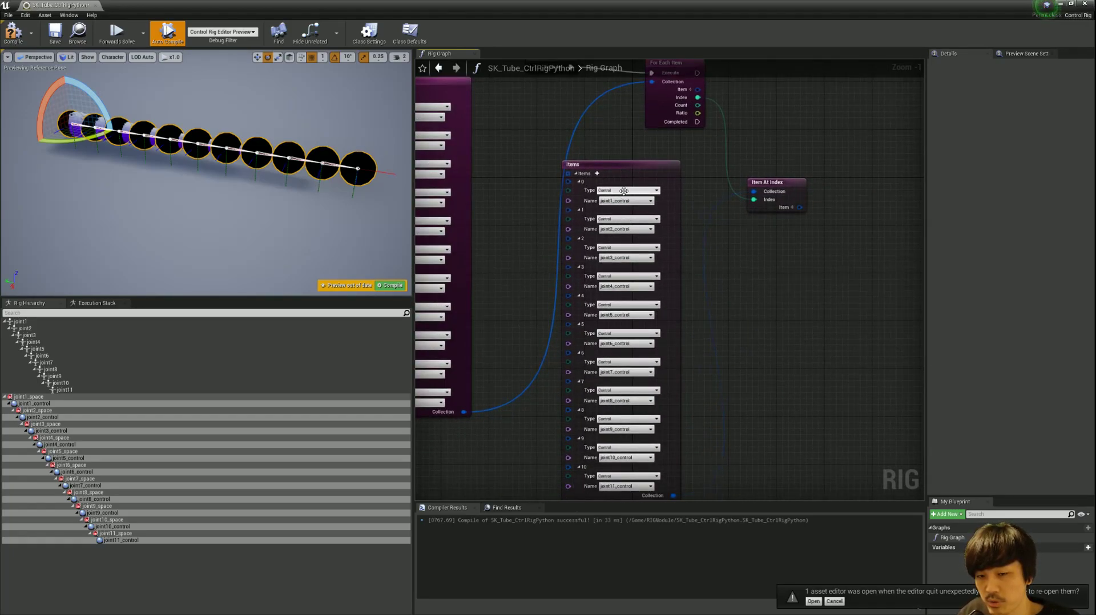
{"action": "mouse_move", "coordinate": [638, 201]}
{"action": "right_mouse_down"}
{"action": "mouse_move", "coordinate": [596, 208]}
{"action": "mouse_move", "coordinate": [634, 221]}
{"action": "right_mouse_up"}
Add a Get Transform node on the control returned by Item At Index
{"action": "left_click_drag", "start_coordinate": [685, 233], "coordinate": [725, 236]}
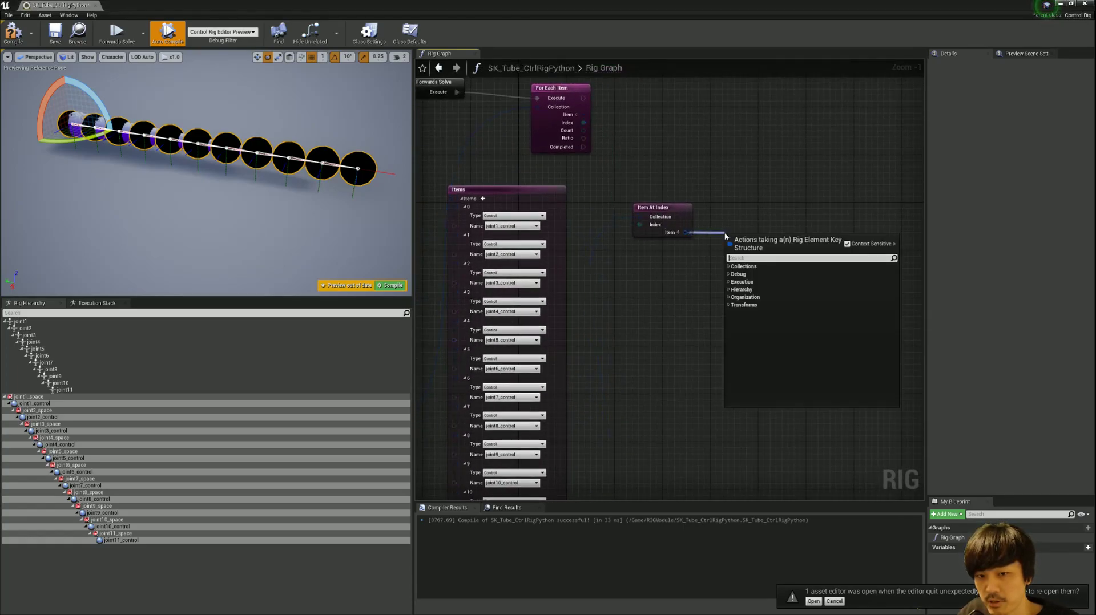
{"action": "type", "text": "get tra"}
{"action": "key", "text": "Down"}
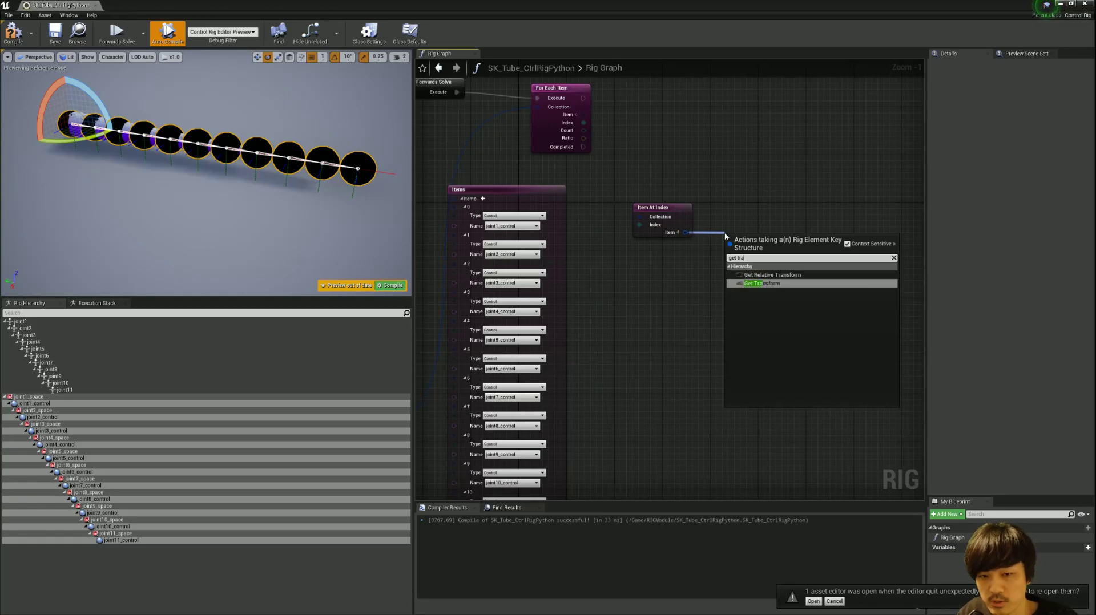
{"action": "key", "text": "Return"}
{"action": "mouse_move", "coordinate": [742, 215]}
{"action": "right_mouse_down"}
{"action": "mouse_move", "coordinate": [714, 234]}
{"action": "mouse_move", "coordinate": [554, 140]}
{"action": "mouse_move", "coordinate": [429, 194]}
{"action": "right_mouse_up"}
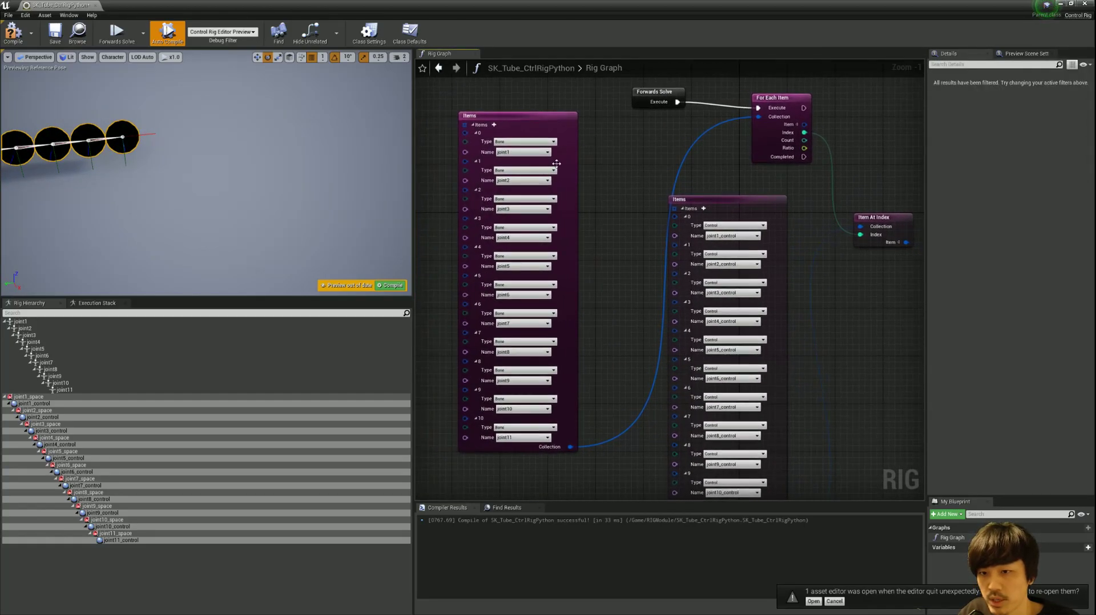
{"action": "right_click_drag", "start_coordinate": [430, 194], "coordinate": [512, 167]}
Add Set Transform - Bone on the loop item, fed by Get Transform, with Propagate to Children on
{"action": "left_click_drag", "start_coordinate": [512, 155], "coordinate": [630, 154]}
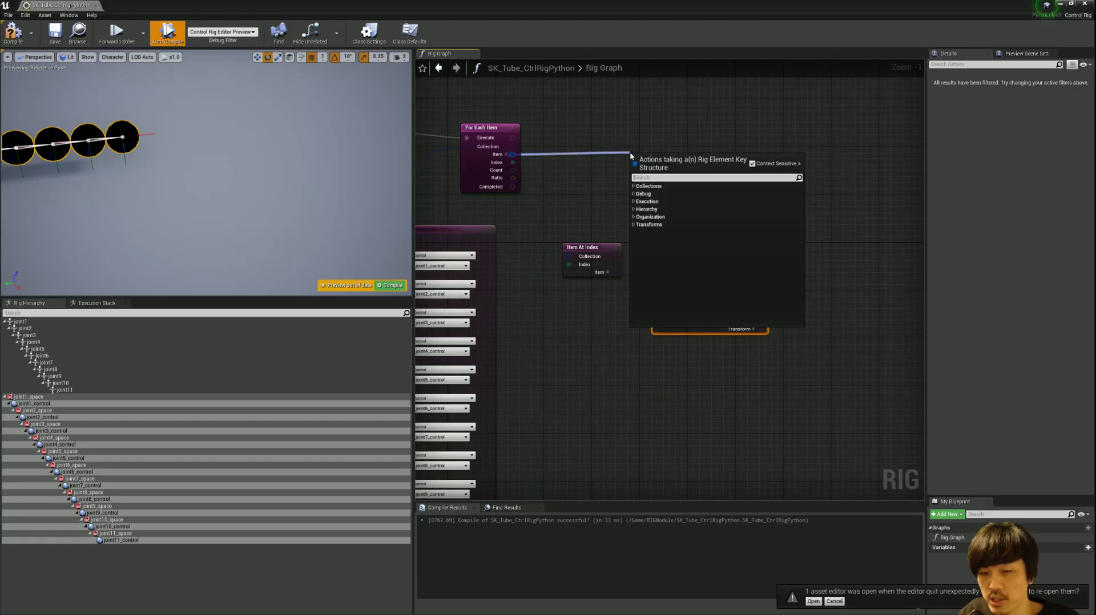
{"action": "type", "text": "set tra"}
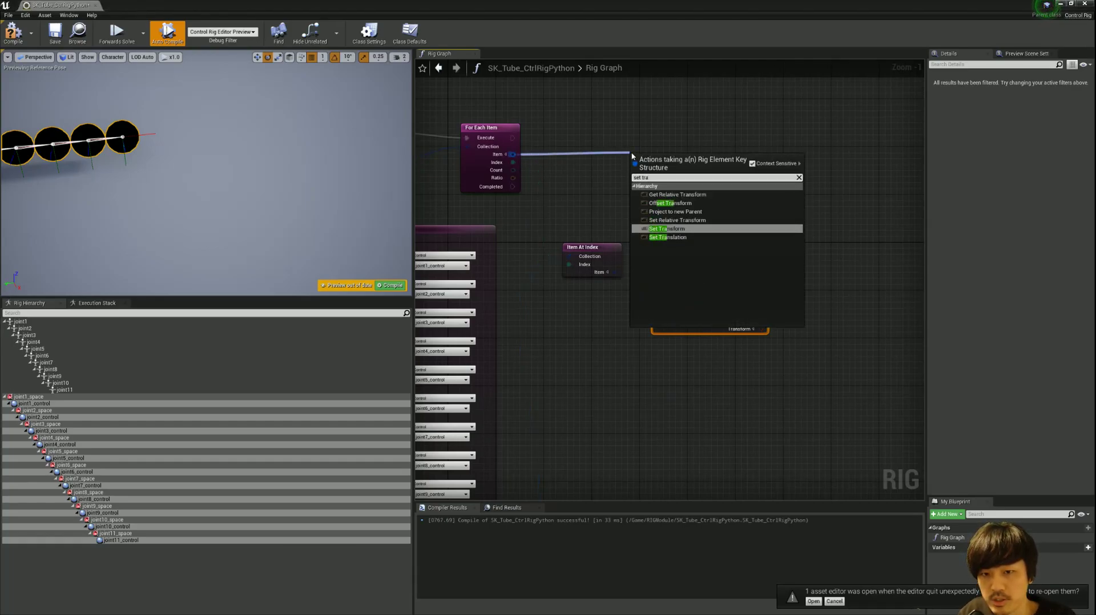
{"action": "key", "text": "Return"}
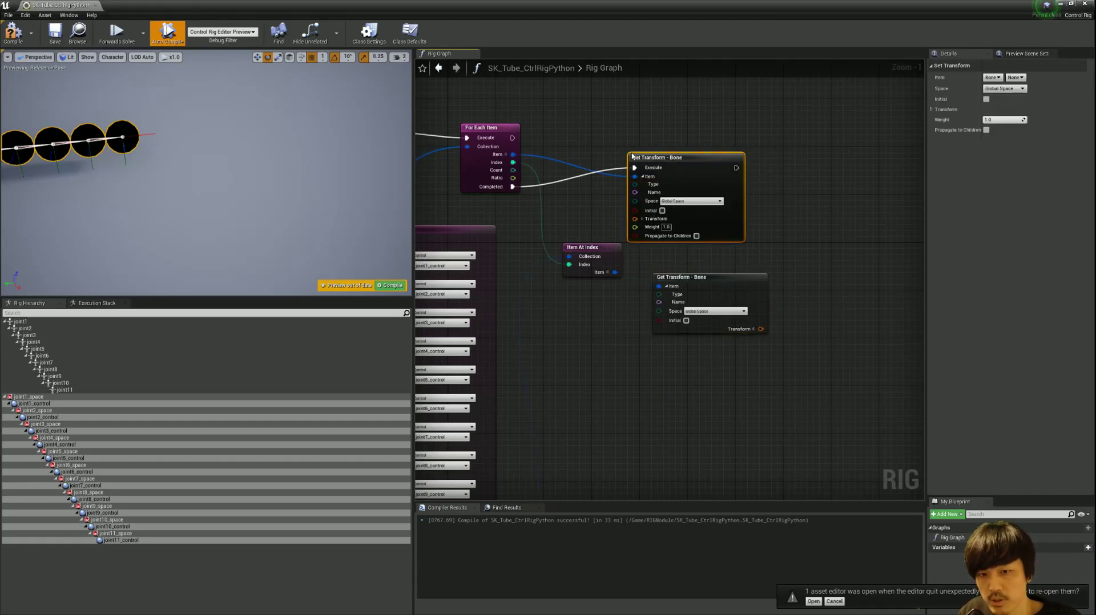
{"action": "left_click_drag", "start_coordinate": [632, 156], "coordinate": [788, 144]}
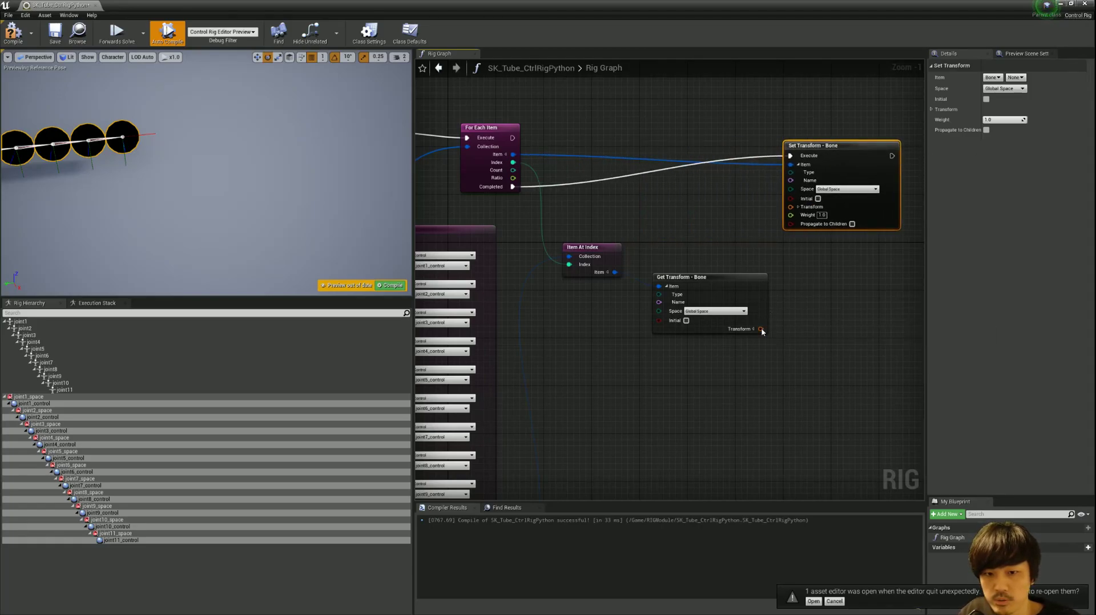
{"action": "left_click_drag", "start_coordinate": [761, 330], "coordinate": [791, 206]}
{"action": "right_click_drag", "start_coordinate": [854, 282], "coordinate": [729, 289]}
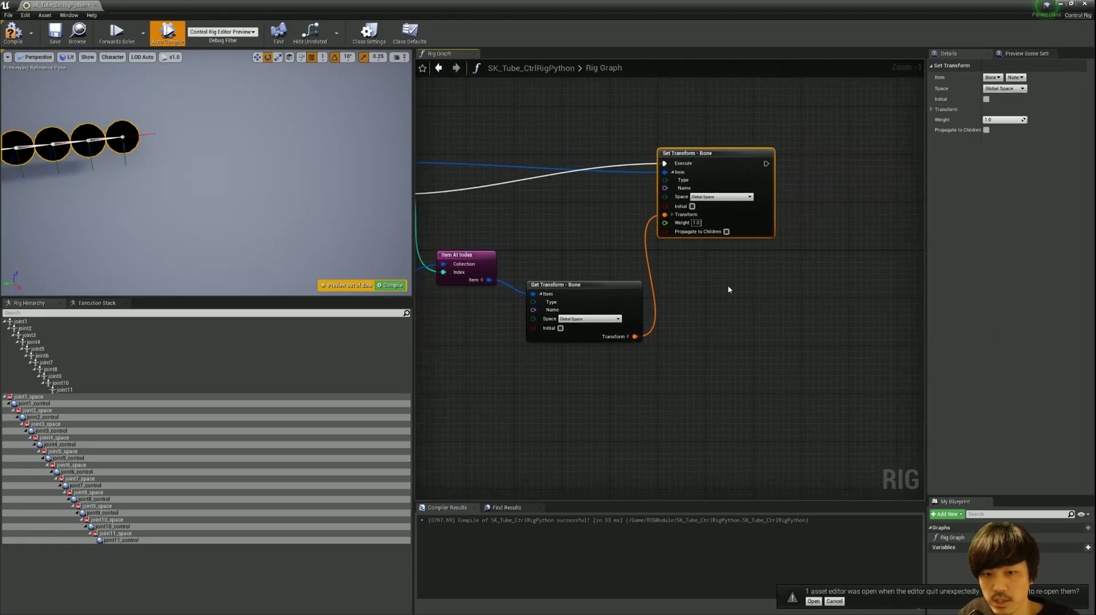
{"action": "left_click", "coordinate": [726, 231]}
Rewire Set Transform to run on each loop iteration instead of Completed, then tidy the nodes
{"action": "right_click_drag", "start_coordinate": [724, 234], "coordinate": [771, 285]}
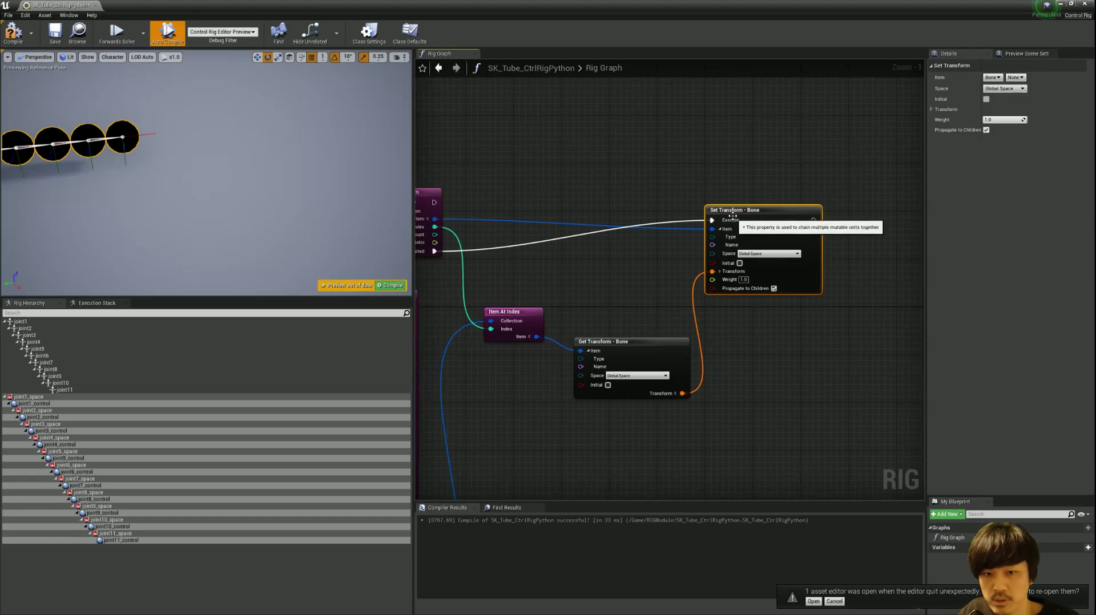
{"action": "right_click_drag", "start_coordinate": [524, 203], "coordinate": [608, 193]}
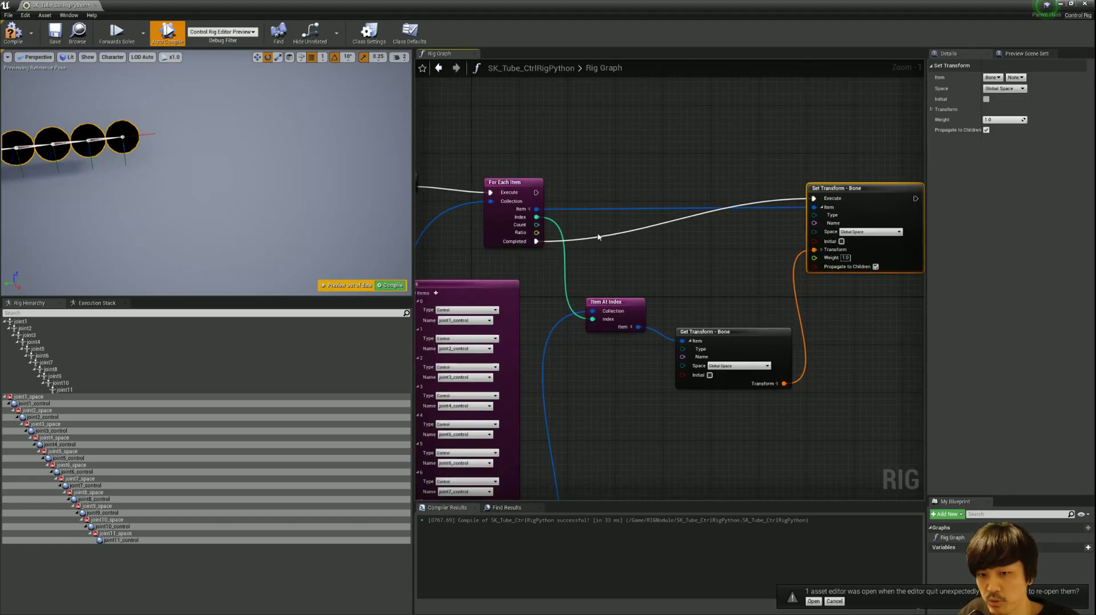
{"action": "right_click_drag", "start_coordinate": [600, 239], "coordinate": [568, 239]}
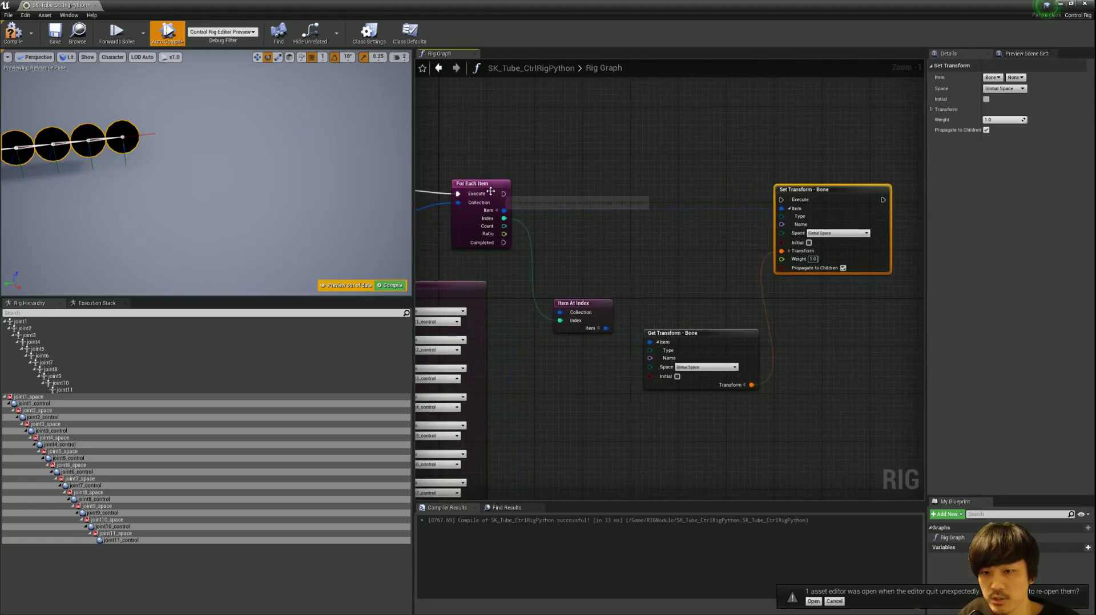
{"action": "left_click", "coordinate": [504, 243], "text": "alt"}
{"action": "mouse_move", "coordinate": [503, 194]}
{"action": "left_mouse_down"}
{"action": "mouse_move", "coordinate": [782, 200]}
{"action": "mouse_move", "coordinate": [759, 182]}
{"action": "left_mouse_up"}
{"action": "right_click_drag", "start_coordinate": [759, 183], "coordinate": [805, 170]}
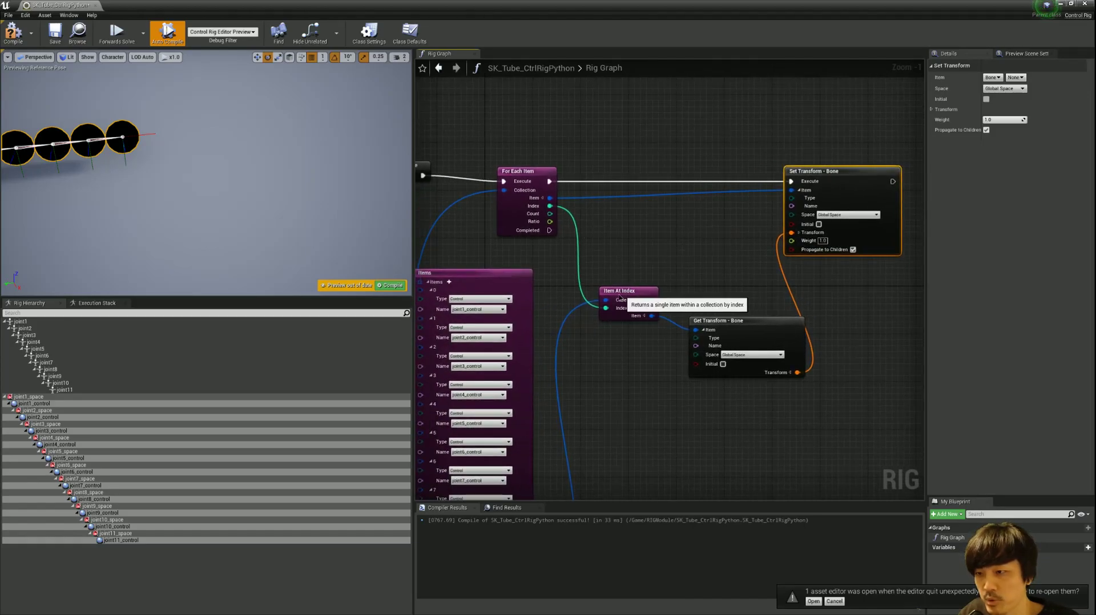
{"action": "left_click_drag", "start_coordinate": [627, 289], "coordinate": [608, 295]}
{"action": "left_click_drag", "start_coordinate": [731, 318], "coordinate": [714, 318]}
{"action": "right_click_drag", "start_coordinate": [715, 318], "coordinate": [837, 306]}
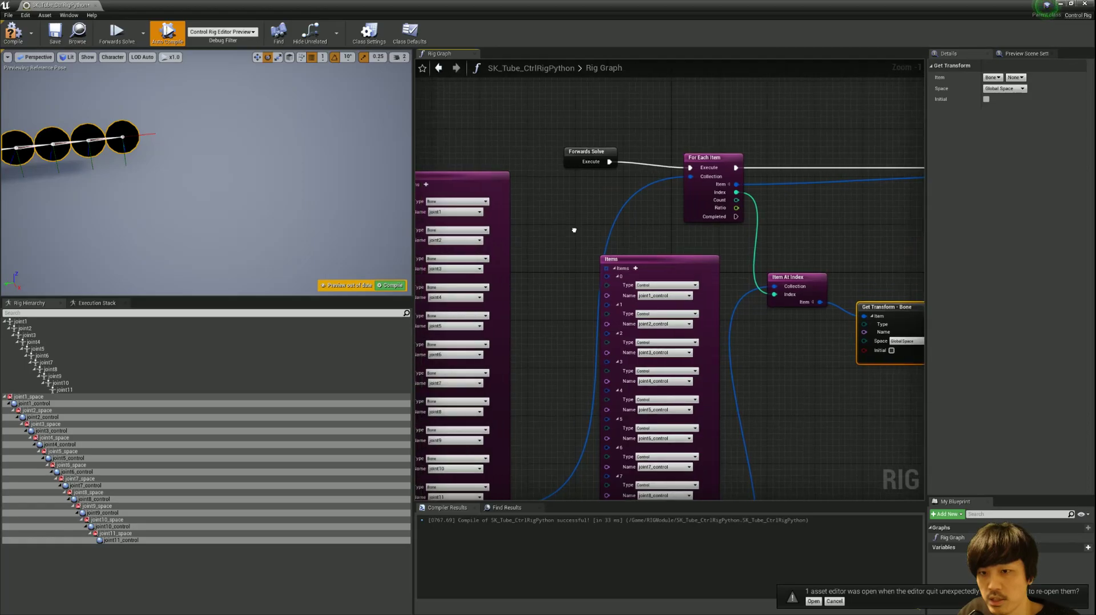
{"action": "right_click_drag", "start_coordinate": [514, 231], "coordinate": [662, 231]}
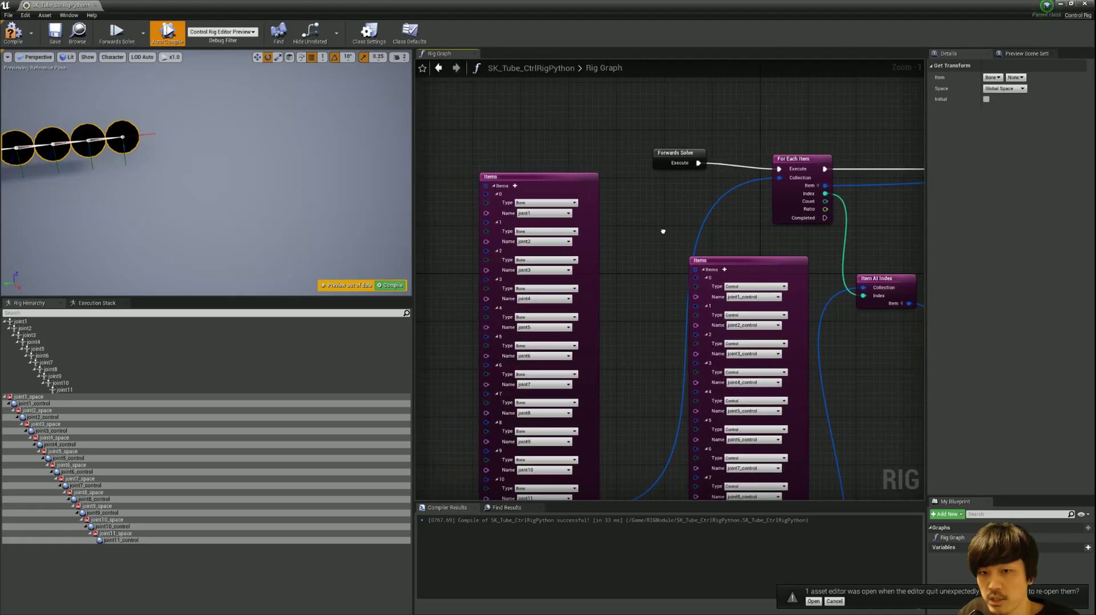
Compile the rig, orbit the preview, and rotate a control to curl the tube chain
{"action": "left_click", "coordinate": [19, 35]}
{"action": "right_click_drag", "start_coordinate": [85, 121], "coordinate": [212, 175]}
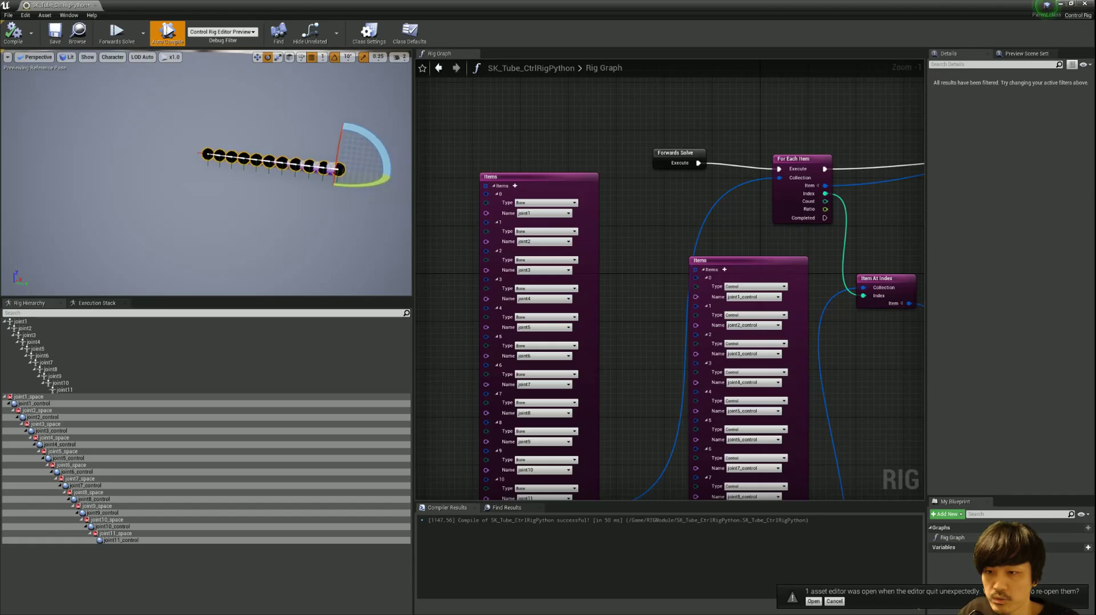
{"action": "right_click_drag", "start_coordinate": [212, 176], "coordinate": [287, 195]}
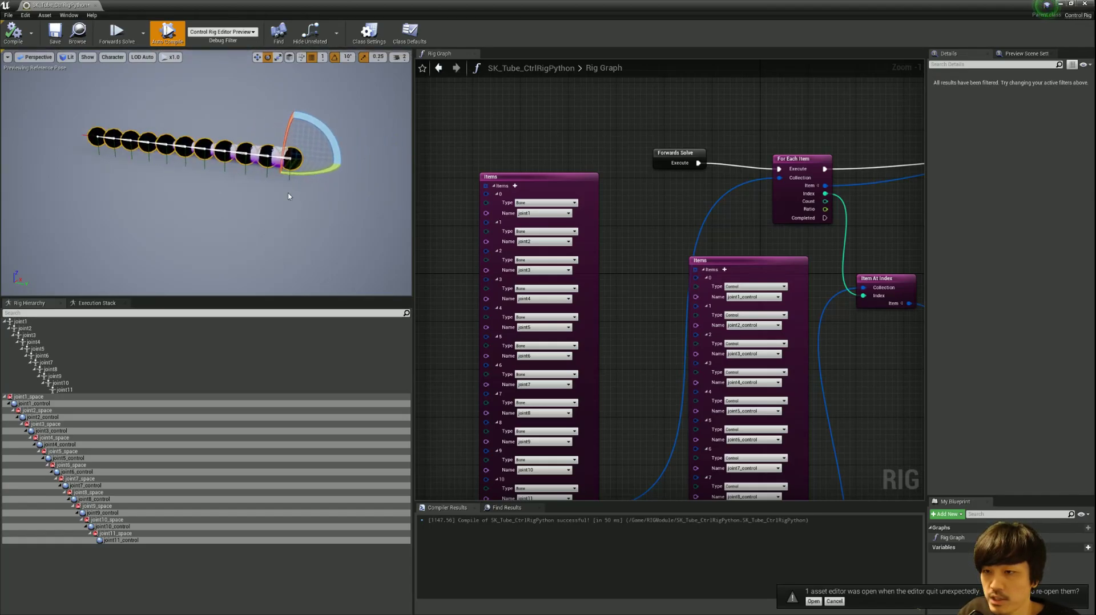
{"action": "mouse_move", "coordinate": [293, 173]}
{"action": "left_mouse_down"}
{"action": "mouse_move", "coordinate": [243, 149]}
{"action": "mouse_move", "coordinate": [298, 114]}
{"action": "mouse_move", "coordinate": [320, 171]}
{"action": "mouse_move", "coordinate": [288, 114]}
{"action": "left_mouse_up"}
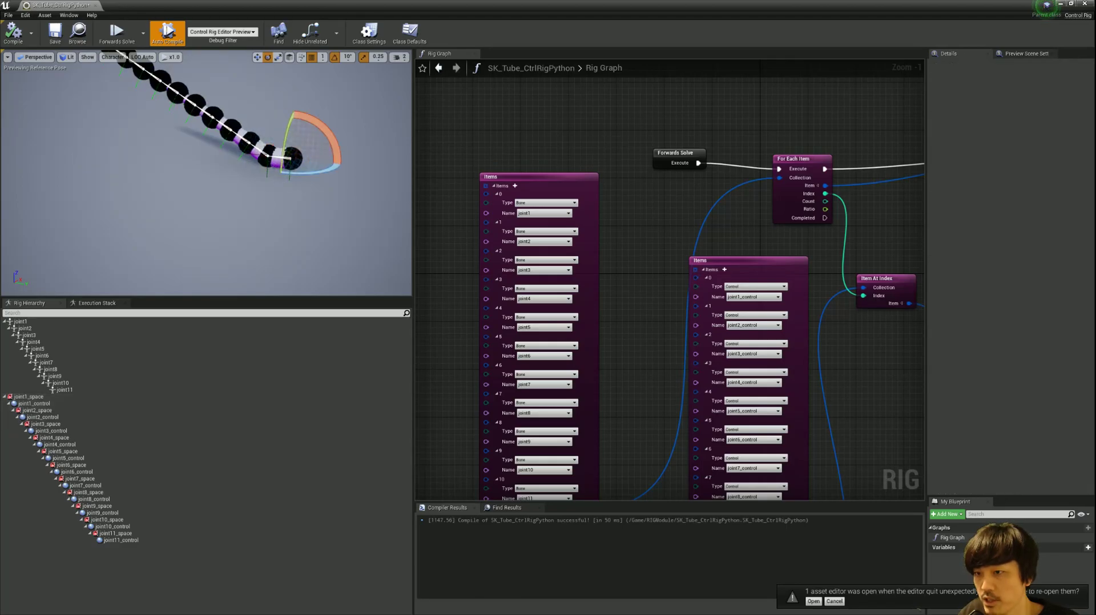
Rotate joint4_control to bend the tube's joint chain into a hook
{"action": "left_click", "coordinate": [291, 159]}
{"action": "left_click_drag", "start_coordinate": [320, 137], "coordinate": [348, 111]}
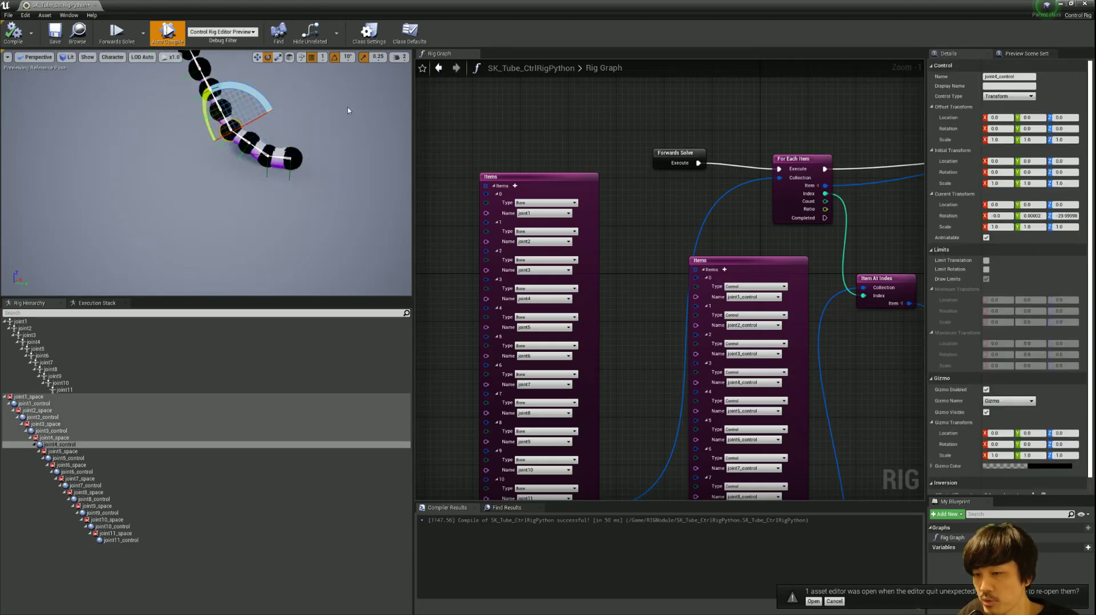
{"action": "right_click_drag", "start_coordinate": [348, 110], "coordinate": [346, 85]}
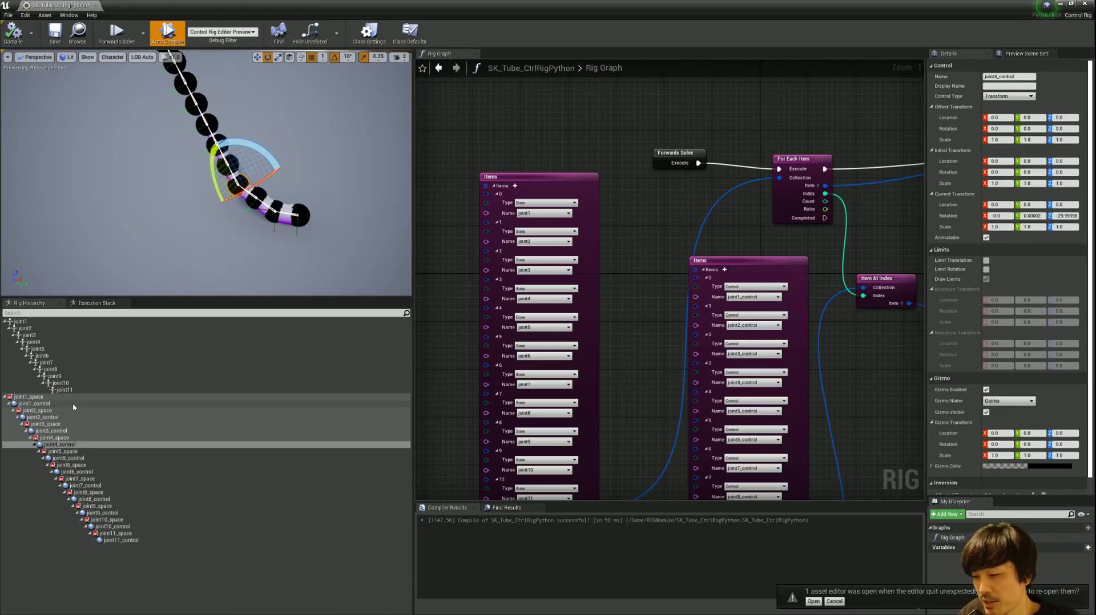
Inspect the bones, the joint1_space to joint11_control chain, and joint1_control's properties
{"action": "left_click", "coordinate": [20, 321]}
{"action": "left_click", "coordinate": [64, 389], "text": "shift"}
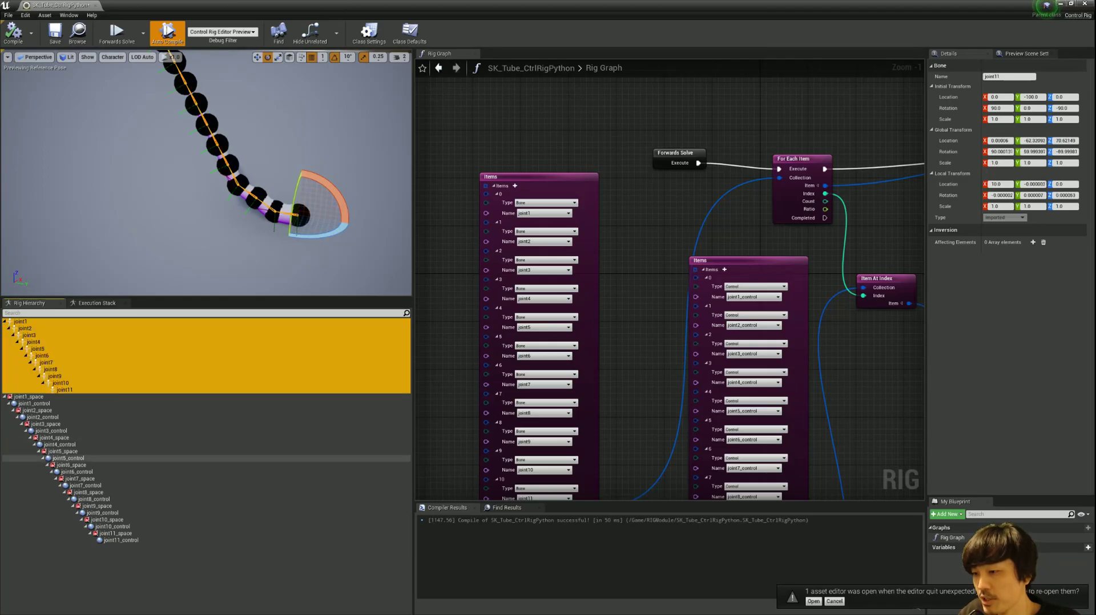
{"action": "left_click", "coordinate": [52, 397]}
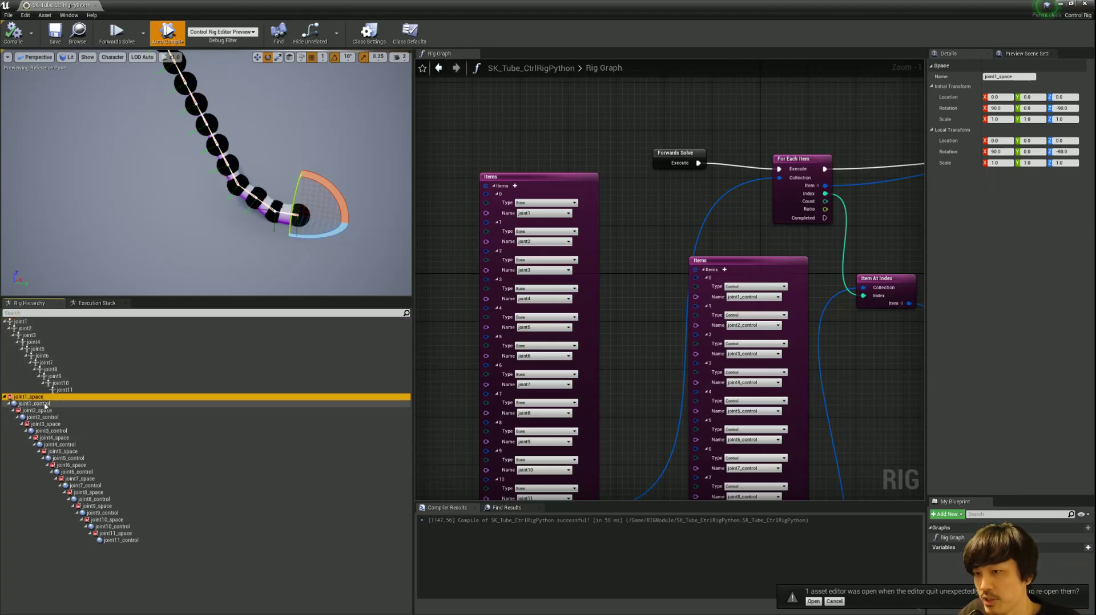
{"action": "left_click", "coordinate": [135, 541], "text": "shift"}
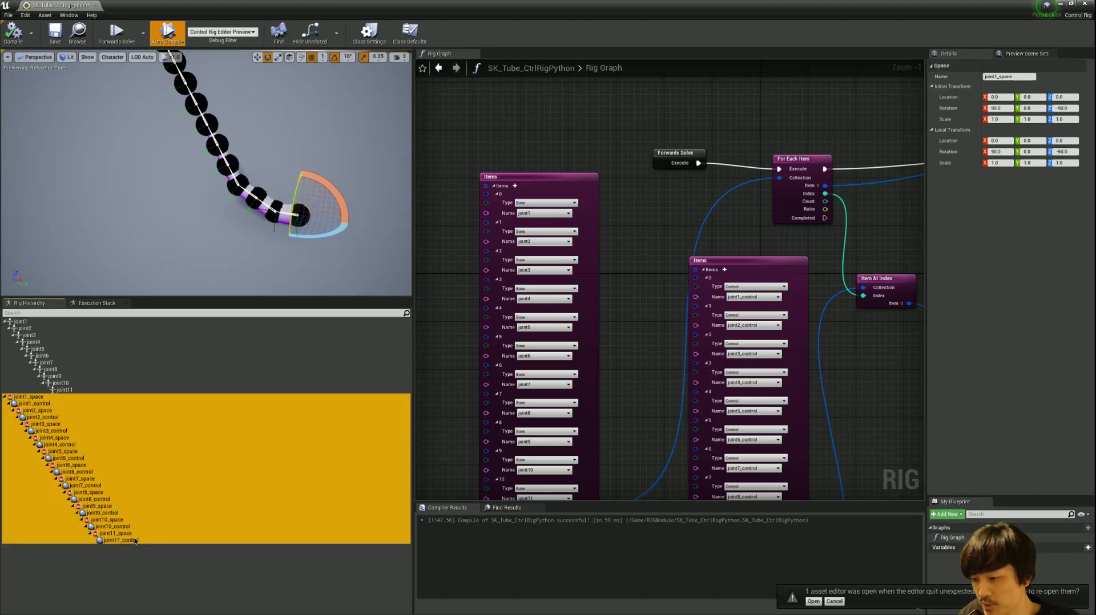
{"action": "left_click", "coordinate": [60, 383]}
{"action": "left_click", "coordinate": [20, 321], "text": "shift"}
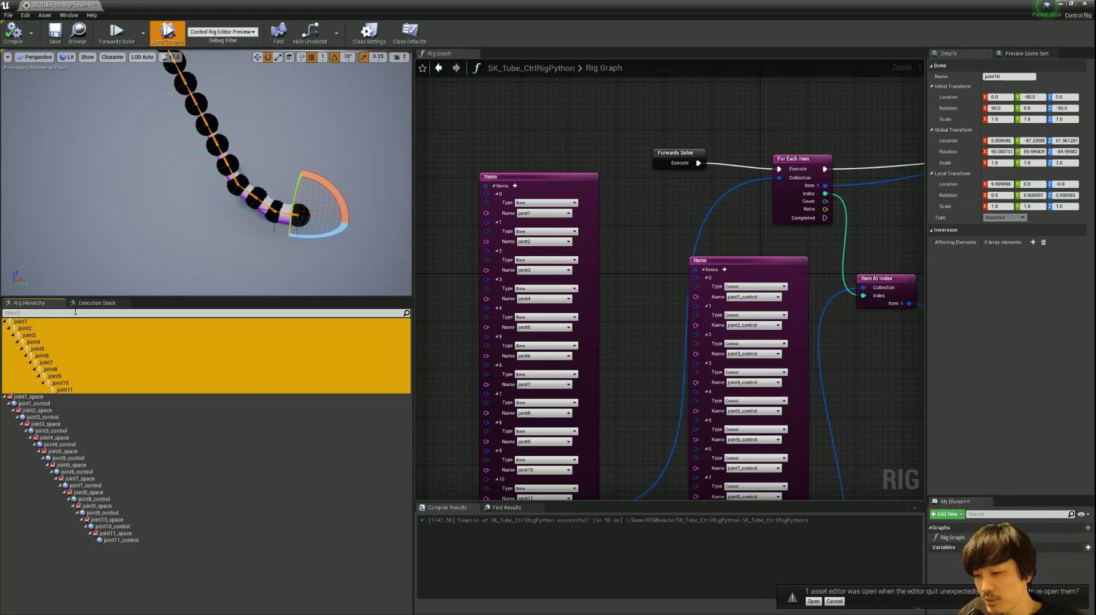
{"action": "left_click", "coordinate": [83, 404]}
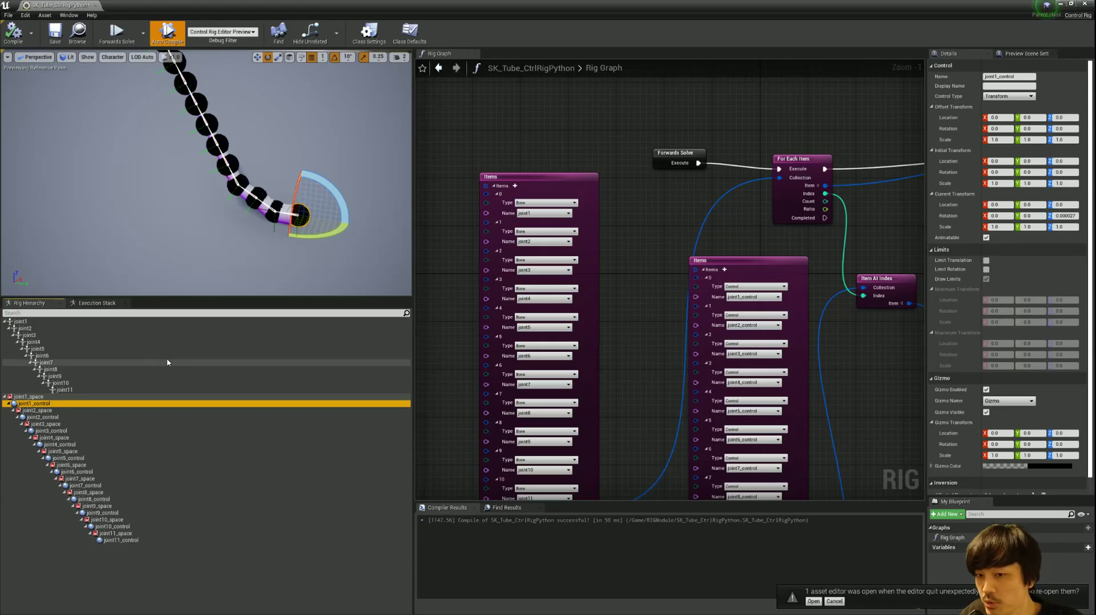
{"action": "right_click_drag", "start_coordinate": [544, 208], "coordinate": [501, 231]}
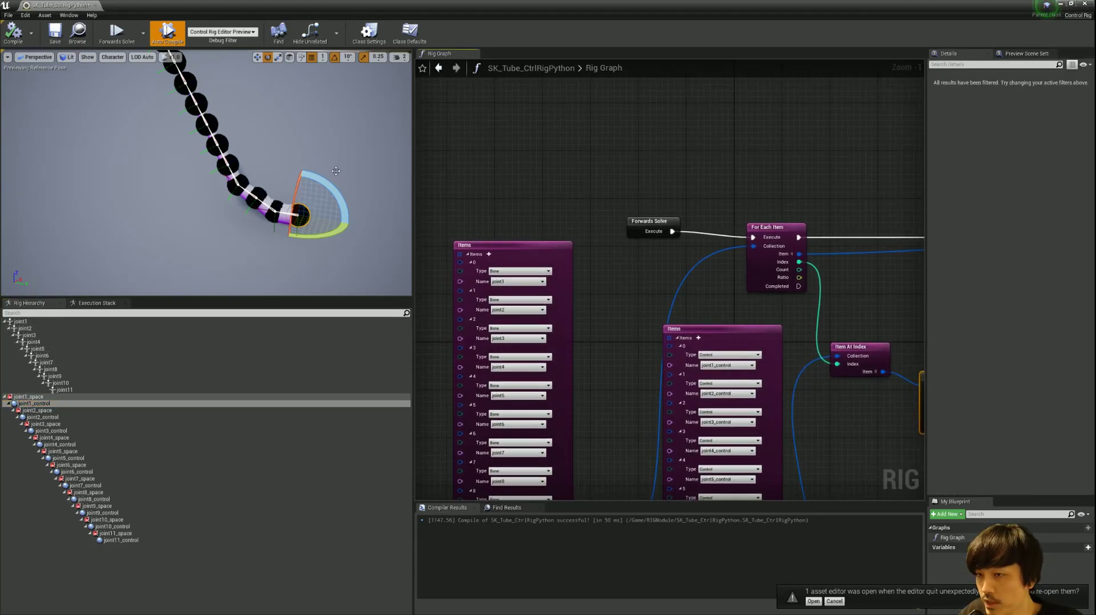
Bring the ControlRig_Space.py script to the front full screen and click into line 14
{"action": "key", "text": "super+Down"}
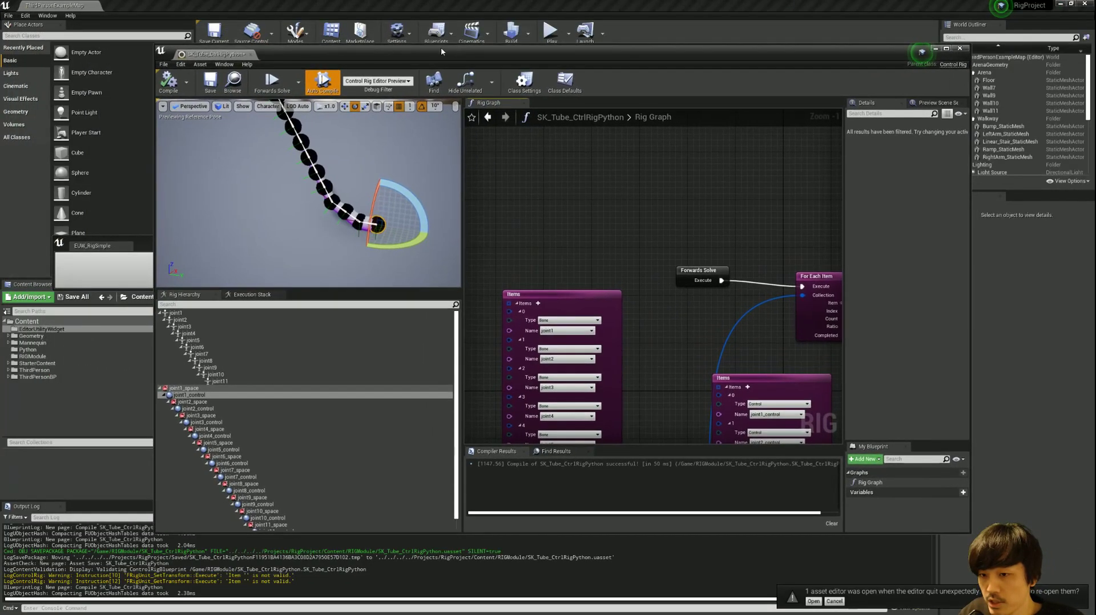
{"action": "key", "text": "alt+Tab"}
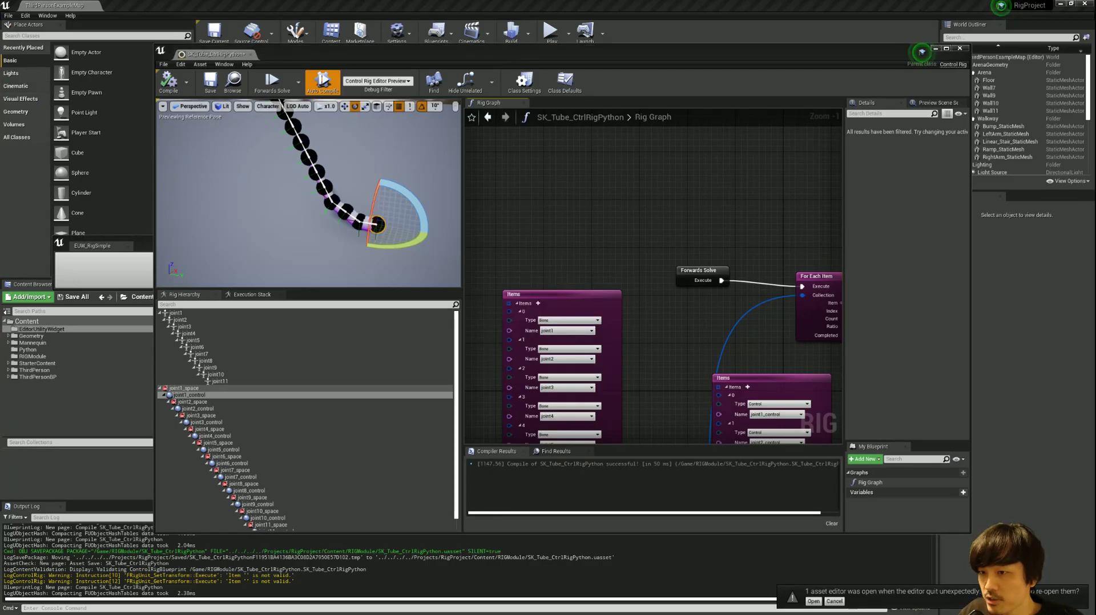
{"action": "key", "text": "alt+Tab"}
{"action": "double_click", "coordinate": [463, 74]}
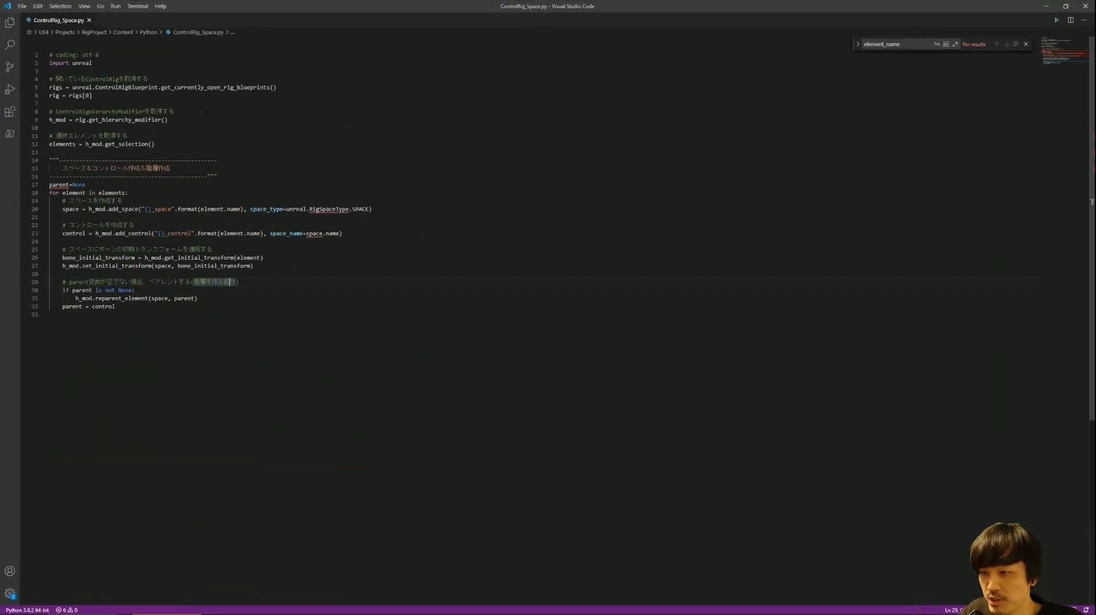
{"action": "left_click", "coordinate": [214, 161]}
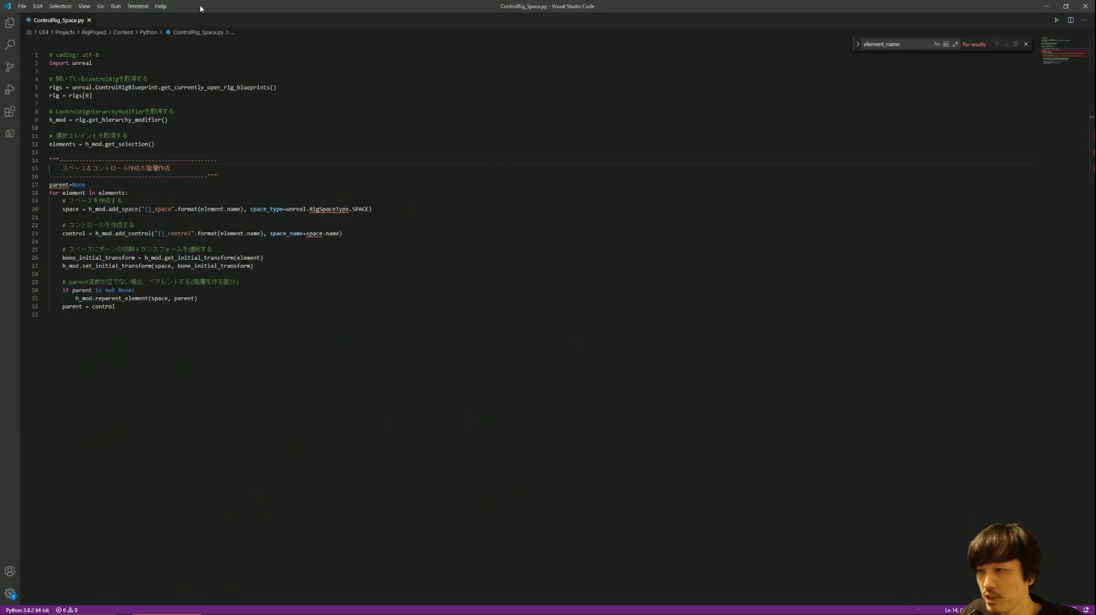
Shrink the code editor over Unreal and undo an accidental replacement of the whole script
{"action": "left_click_drag", "start_coordinate": [199, 6], "coordinate": [422, 102]}
{"action": "right_click", "coordinate": [398, 290]}
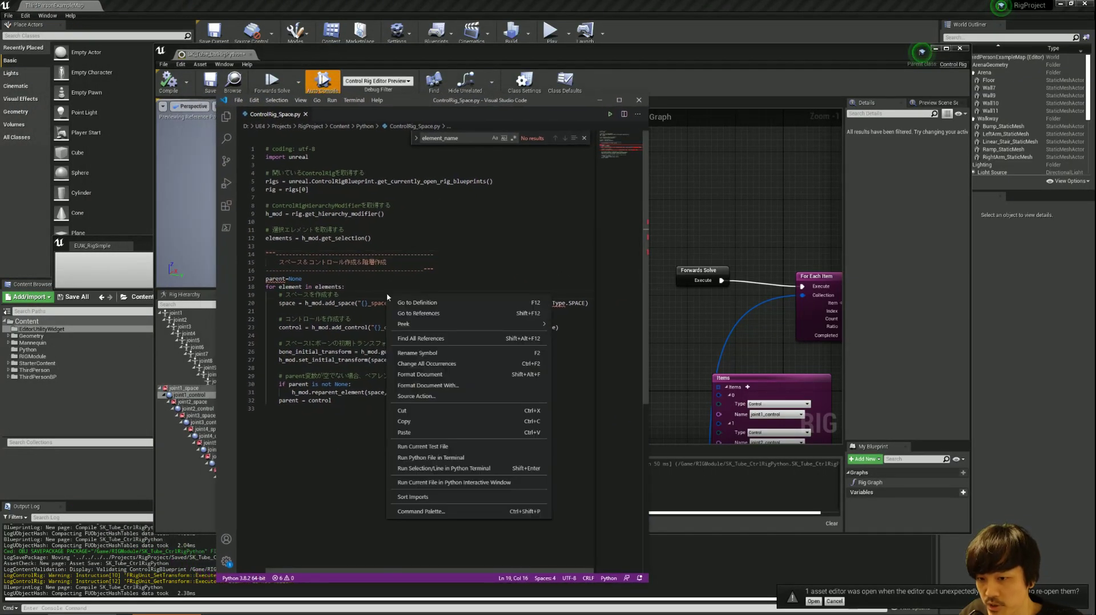
{"action": "key", "text": "Escape"}
{"action": "key", "text": "ctrl+a"}
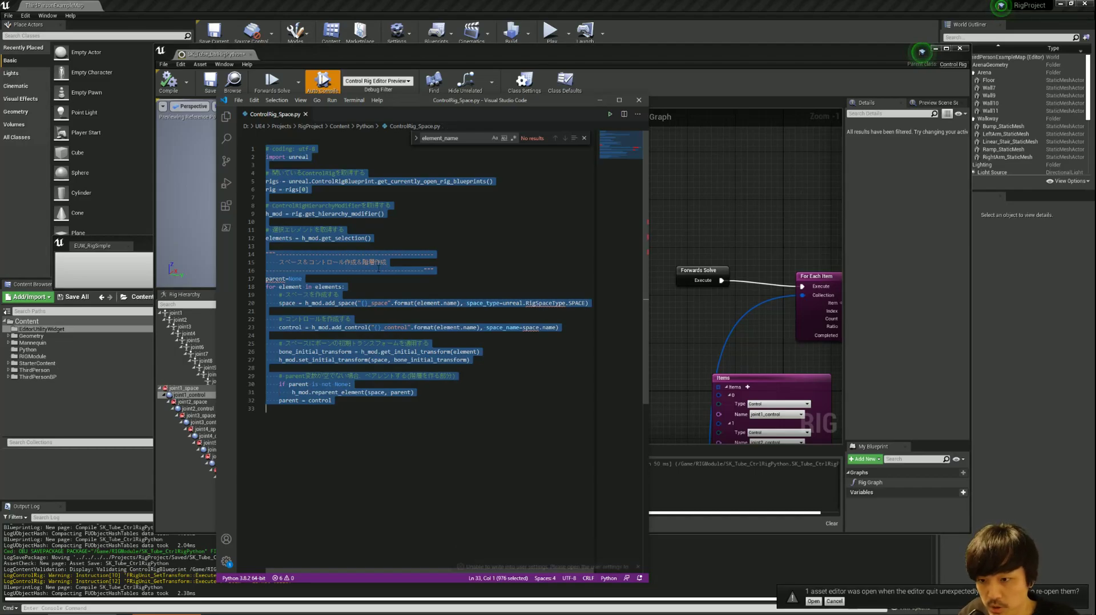
{"action": "type", "text": "\"\""}
{"action": "key", "text": "ctrl+z"}
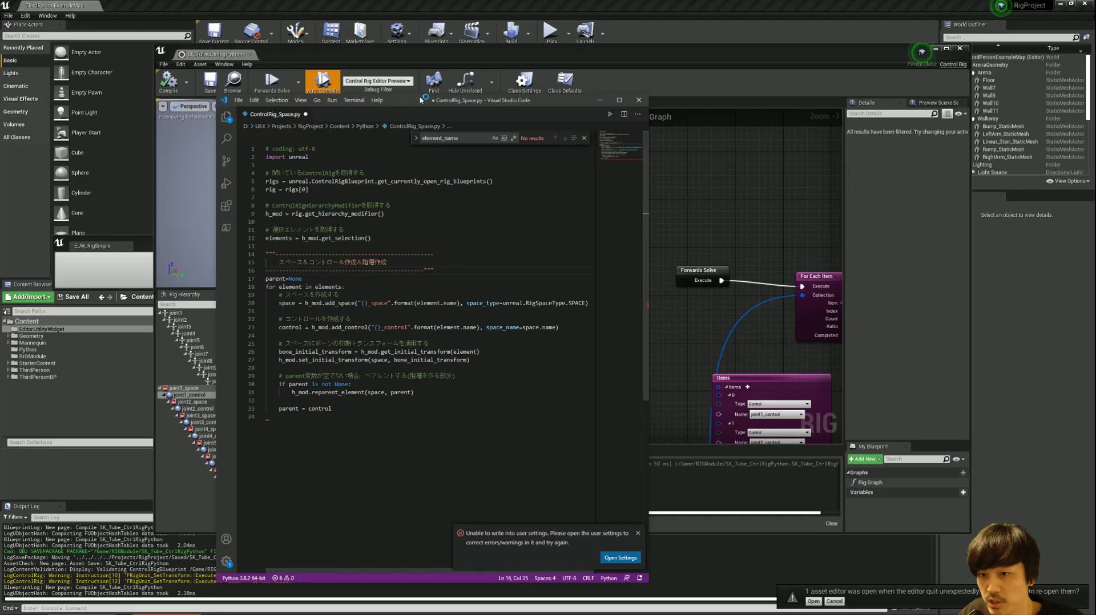
Highlight the import unreal line and the line 4 comment in the maximized script
{"action": "left_click_drag", "start_coordinate": [398, 103], "coordinate": [398, 88]}
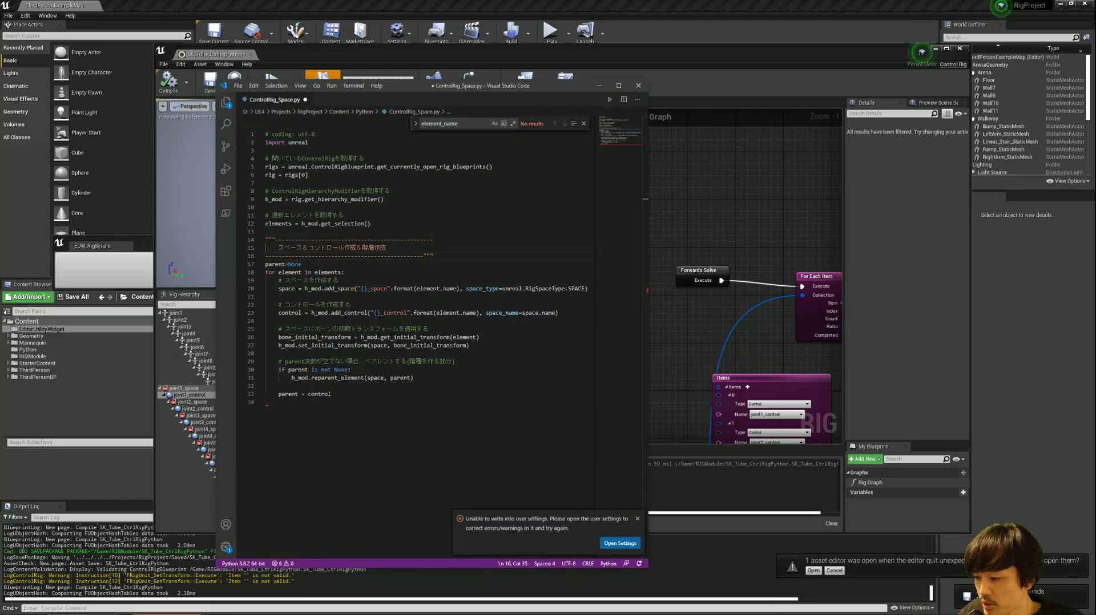
{"action": "key", "text": "super+Up"}
{"action": "left_click", "coordinate": [576, 287]}
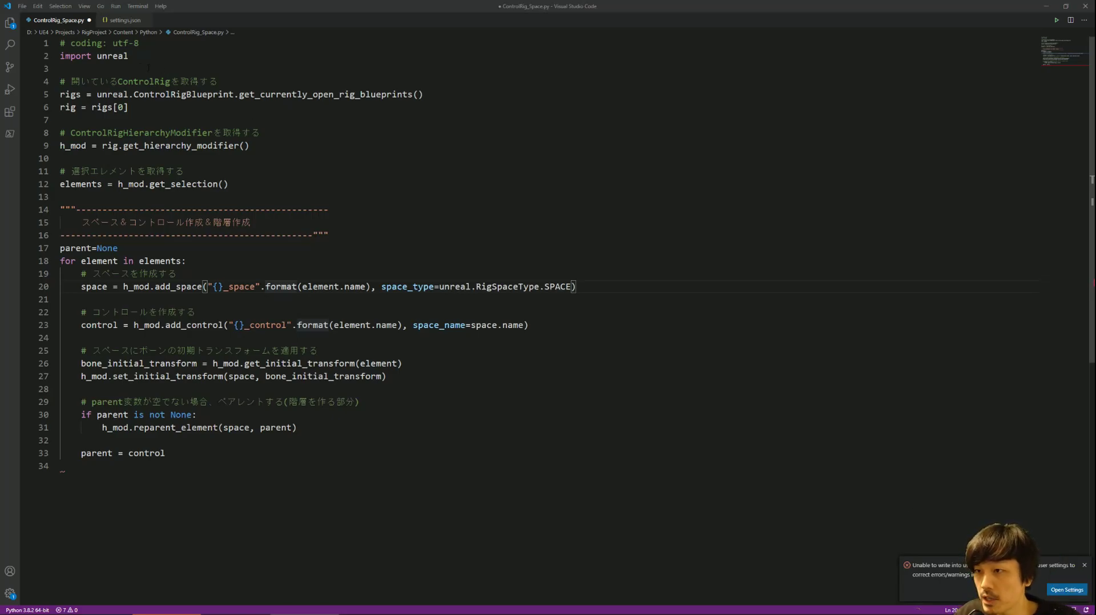
{"action": "left_click_drag", "start_coordinate": [130, 56], "coordinate": [55, 57]}
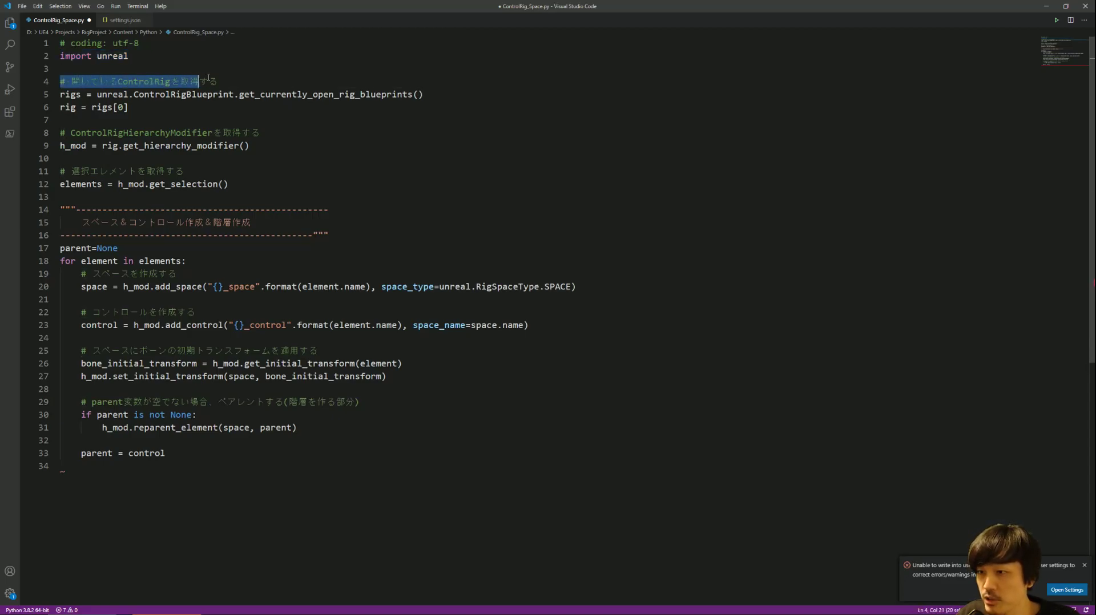
{"action": "left_click_drag", "start_coordinate": [72, 81], "coordinate": [217, 81]}
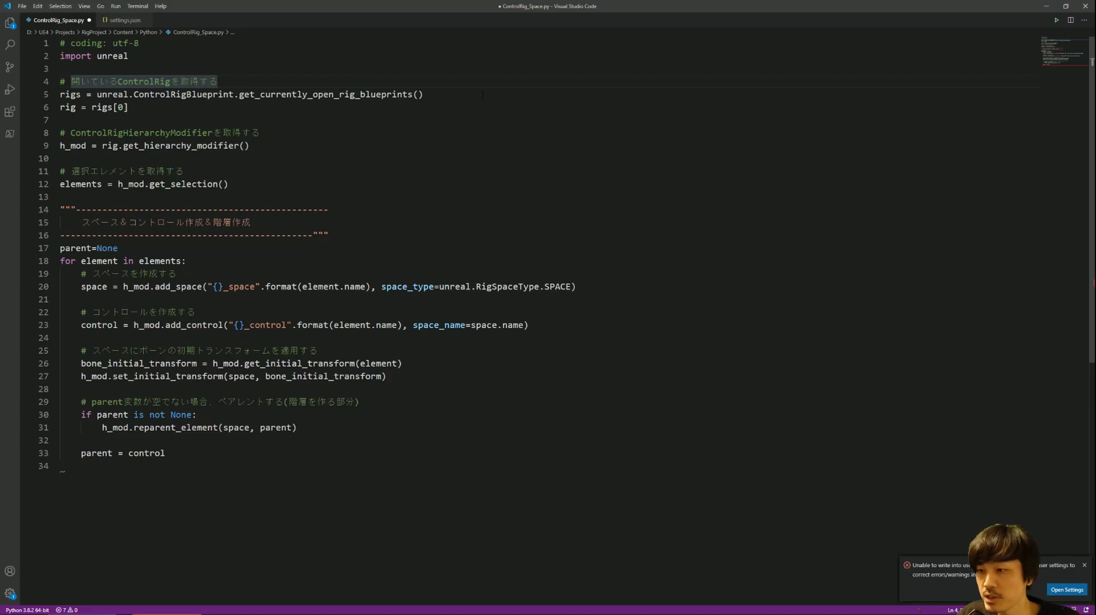
{"action": "double_click", "coordinate": [308, 4]}
Reposition the Control Rig editor and save the SK_Tube_CtrlRigPython rig
{"action": "left_click", "coordinate": [674, 208]}
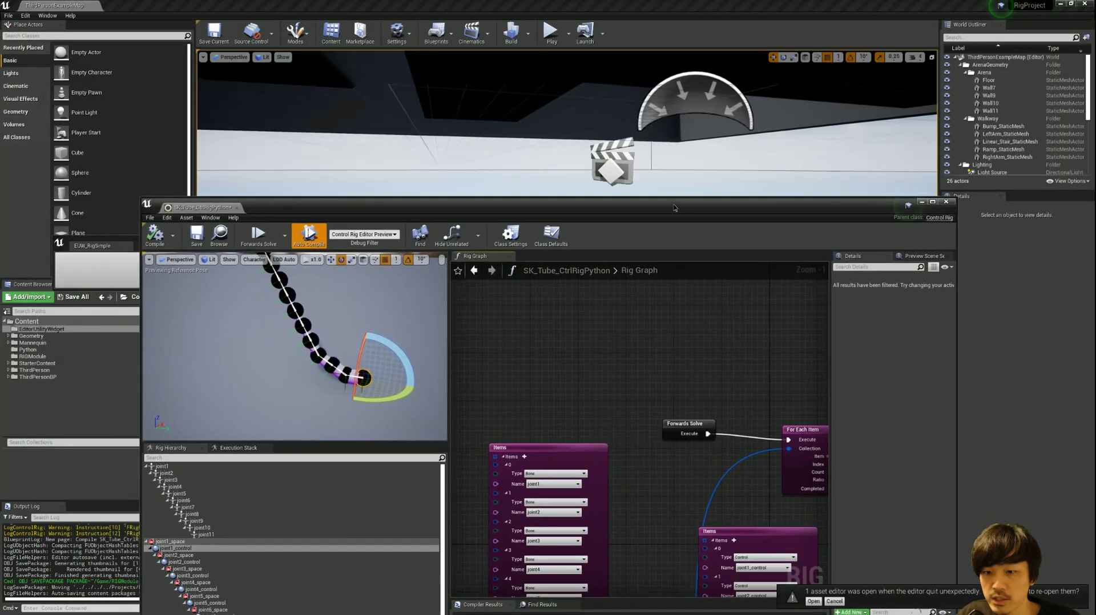
{"action": "left_click_drag", "start_coordinate": [673, 208], "coordinate": [840, 89]}
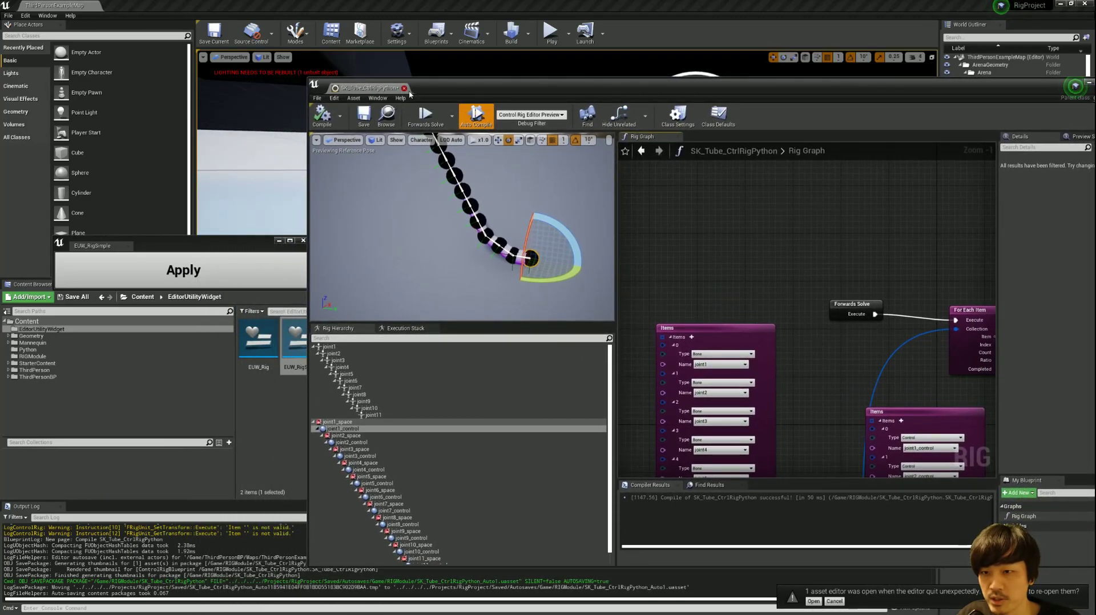
{"action": "left_click_drag", "start_coordinate": [382, 93], "coordinate": [401, 81]}
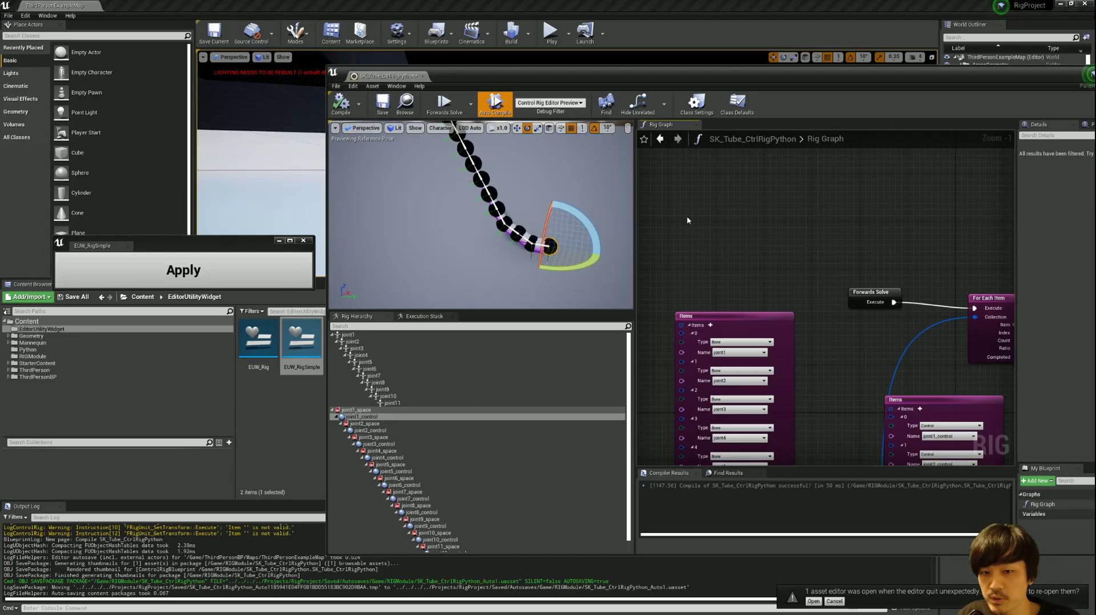
{"action": "key", "text": "ctrl+s"}
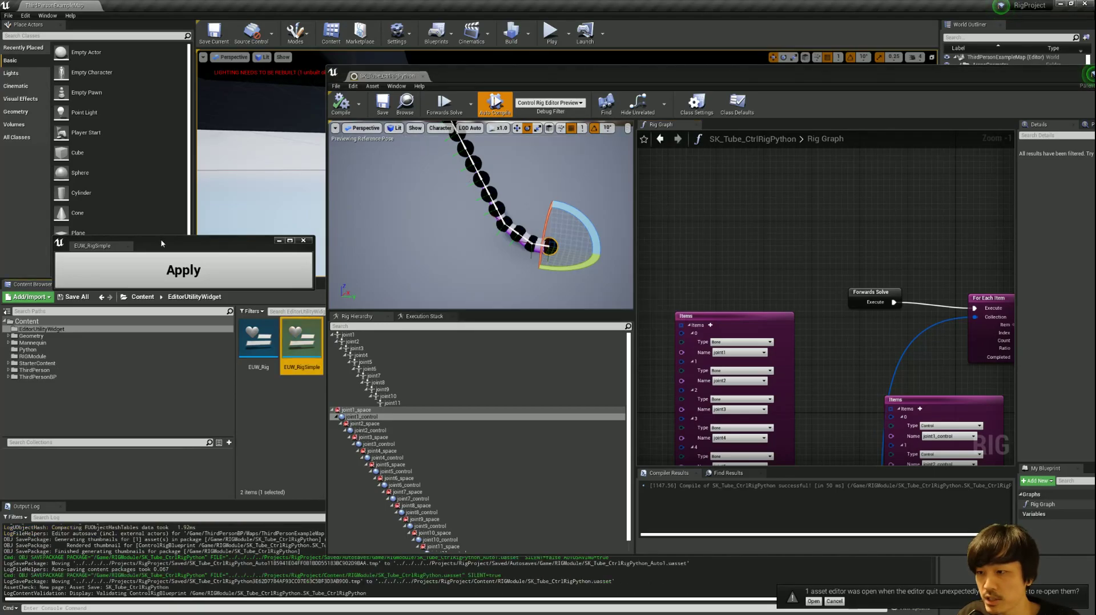
Widen the script editor and select rigs[0] on line 6
{"action": "key", "text": "alt+Tab"}
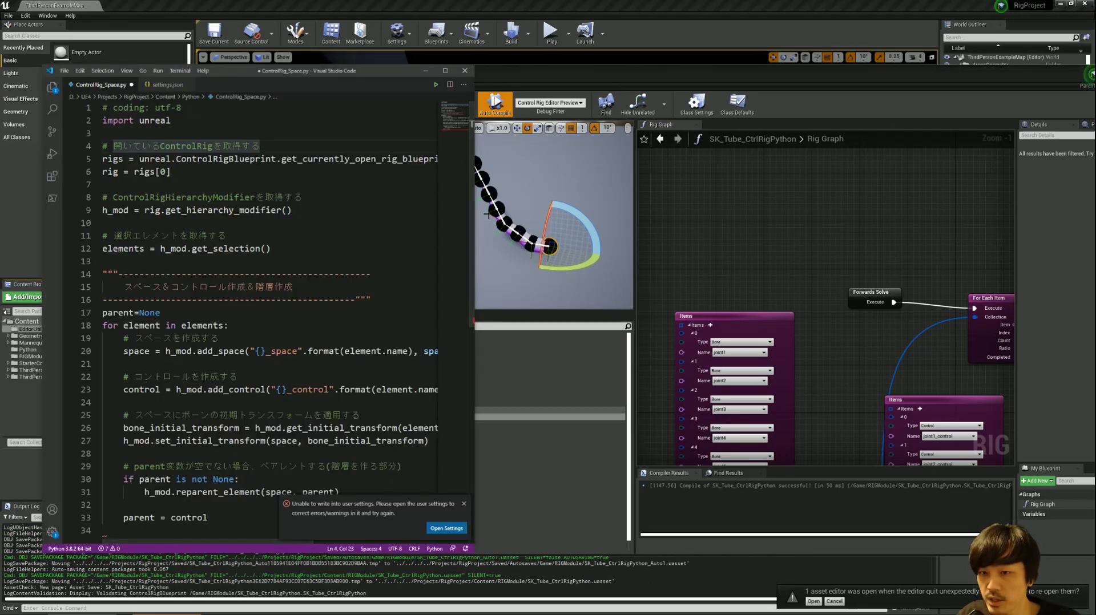
{"action": "left_click_drag", "start_coordinate": [474, 214], "coordinate": [604, 214]}
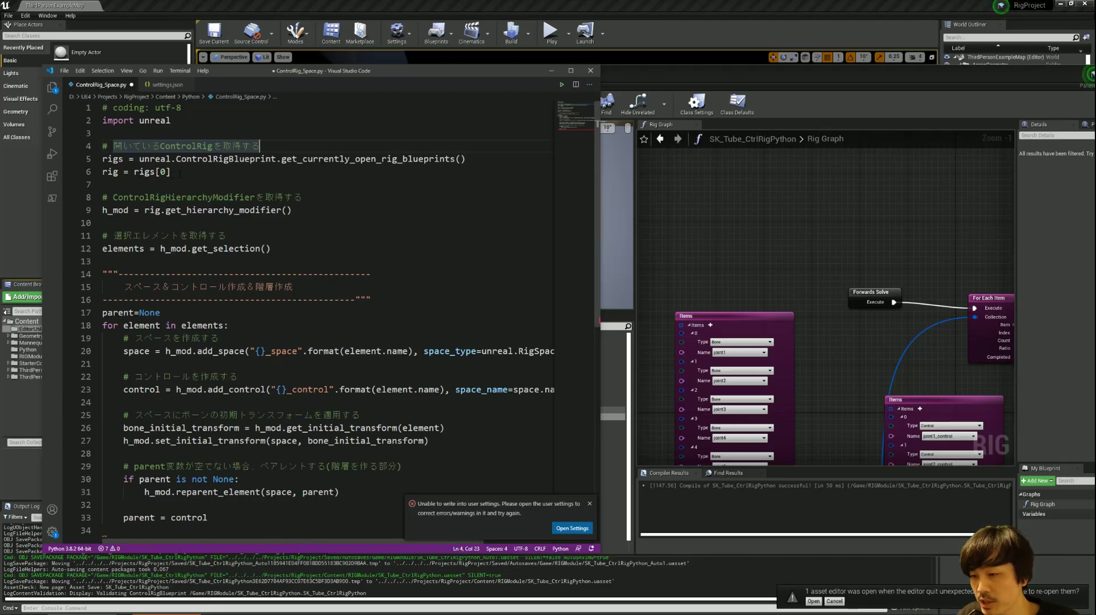
{"action": "double_click", "coordinate": [144, 171]}
{"action": "left_click_drag", "start_coordinate": [158, 171], "coordinate": [175, 172]}
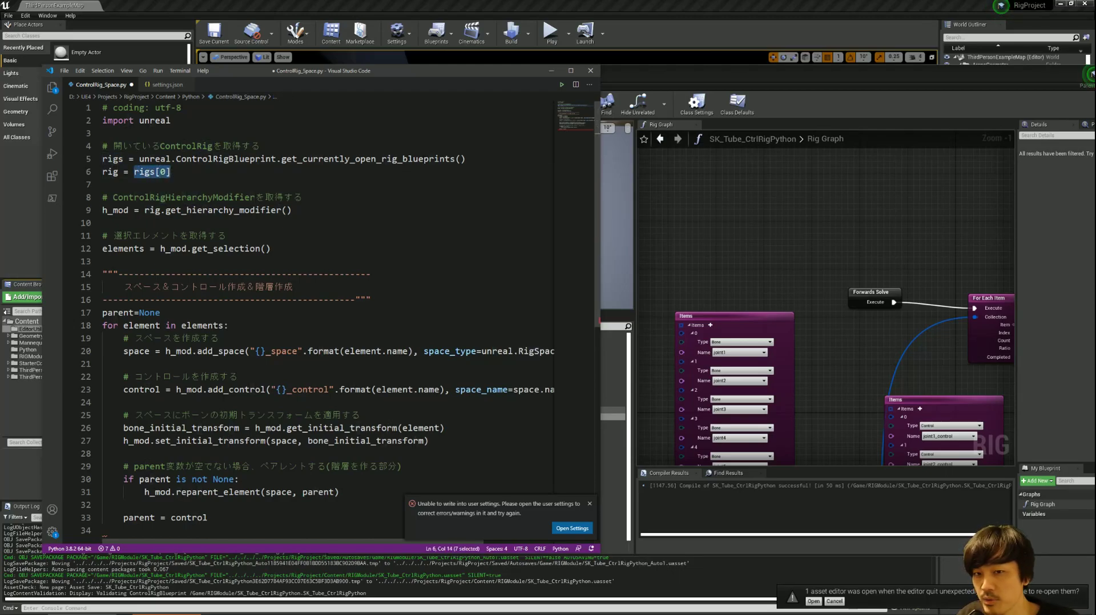
Select the rig variable on line 6 and joint8 in the Rig Hierarchy, then go to the API docs
{"action": "left_click", "coordinate": [551, 70]}
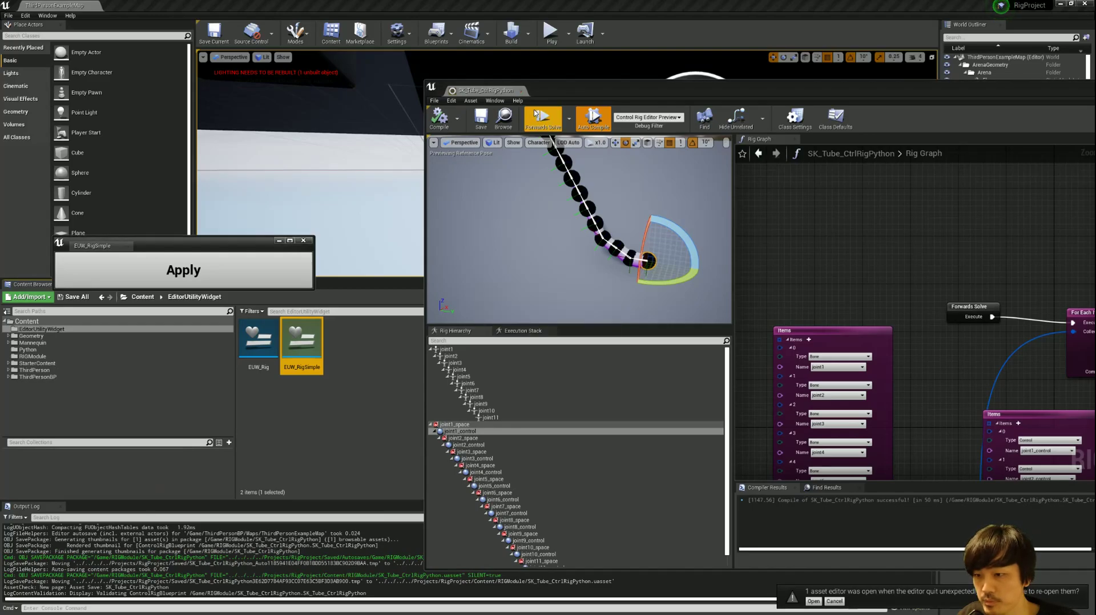
{"action": "key", "text": "alt+Tab"}
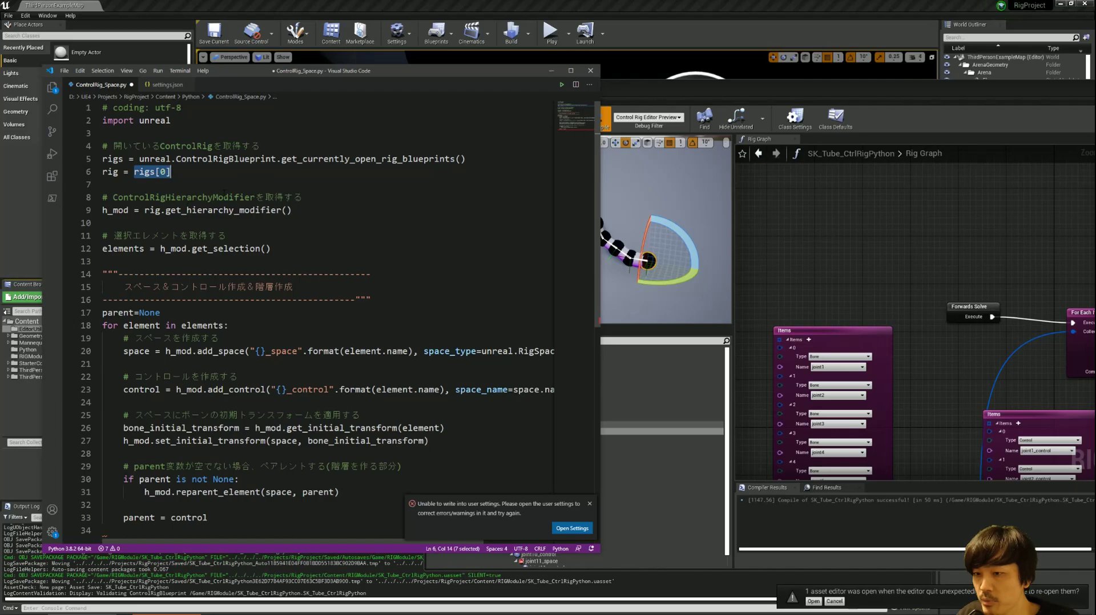
{"action": "double_click", "coordinate": [110, 171]}
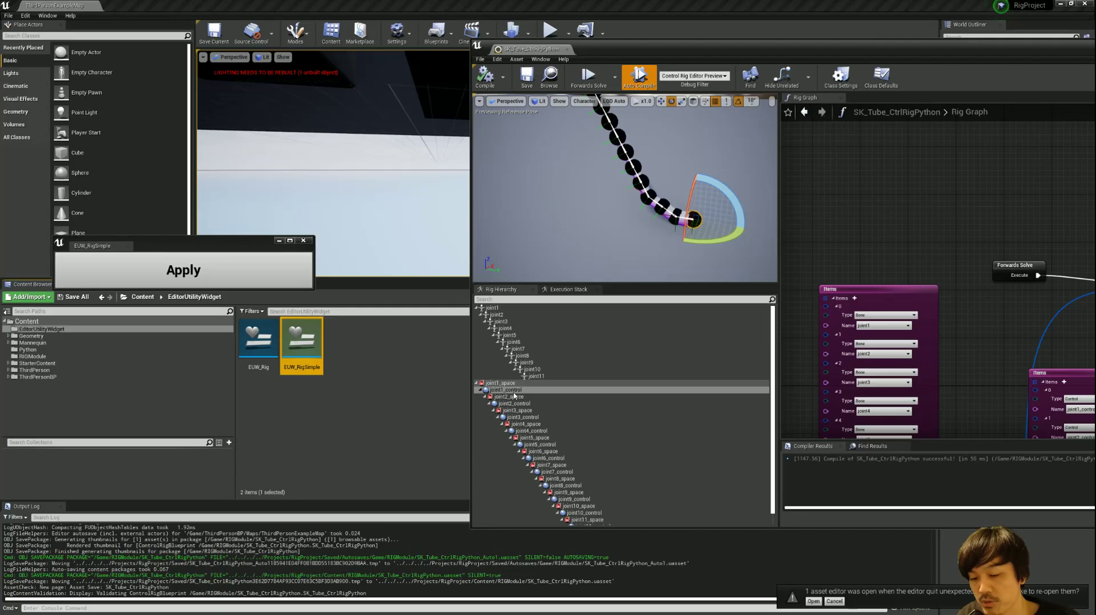
{"action": "left_click", "coordinate": [531, 357]}
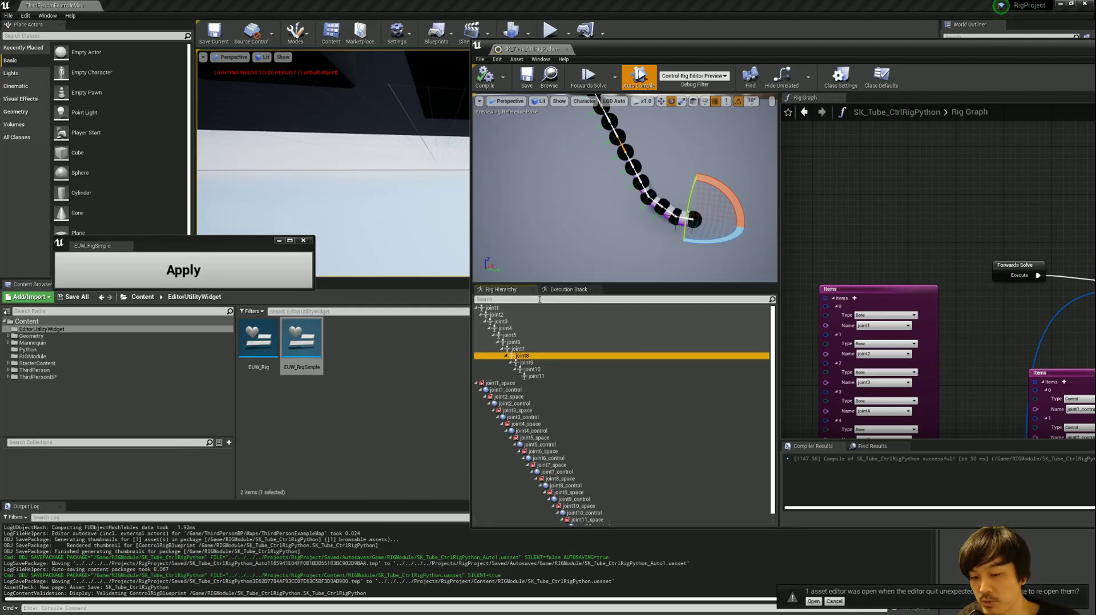
{"action": "key", "text": "alt+Tab"}
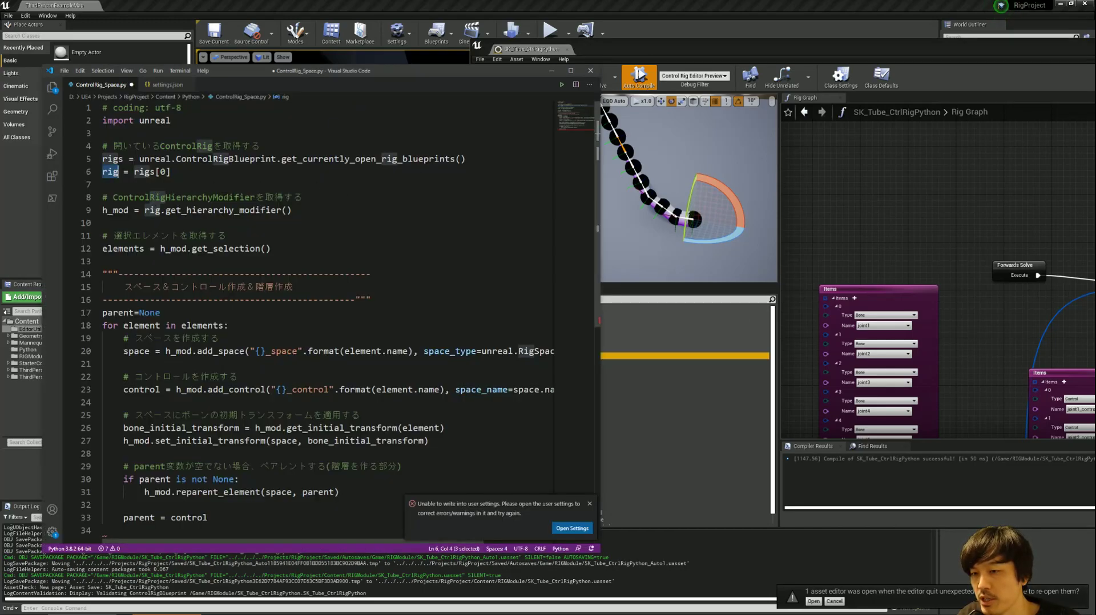
{"action": "key", "text": "alt+Tab"}
{"action": "key", "text": "alt+Tab"}
{"action": "key", "text": "alt+Tab"}
{"action": "key", "text": "alt+Tab"}
{"action": "key", "text": "alt+Tab"}
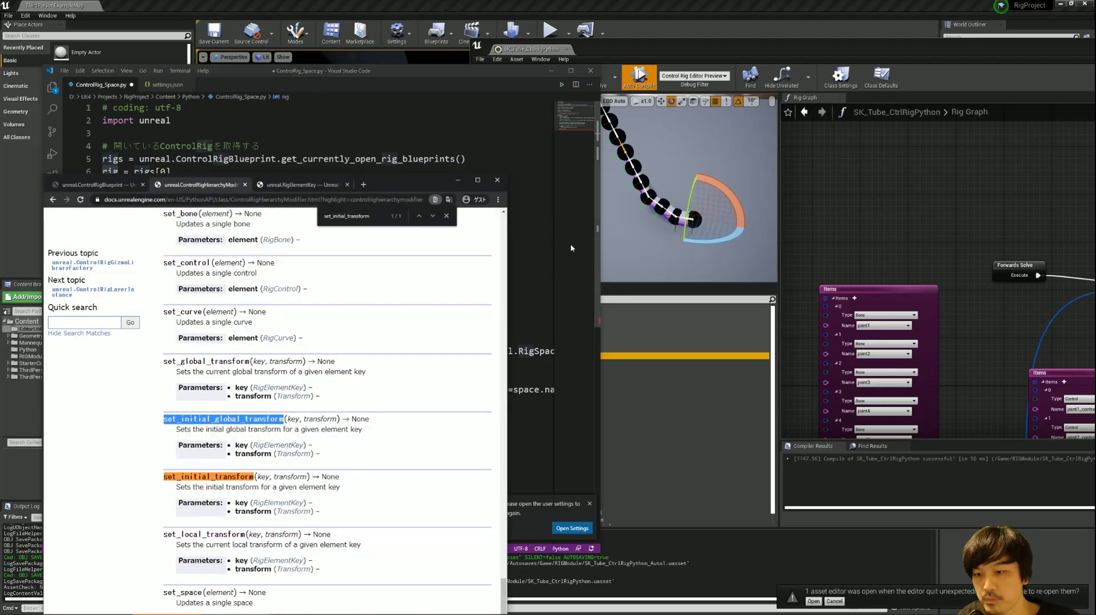
Move the docs window to the right, dismiss the in-page search, and browse the ControlRigHierarchyModifier page
{"action": "mouse_move", "coordinate": [400, 180]}
{"action": "left_mouse_down"}
{"action": "mouse_move", "coordinate": [756, 124]}
{"action": "mouse_move", "coordinate": [906, 86]}
{"action": "left_mouse_up"}
{"action": "left_click", "coordinate": [801, 159]}
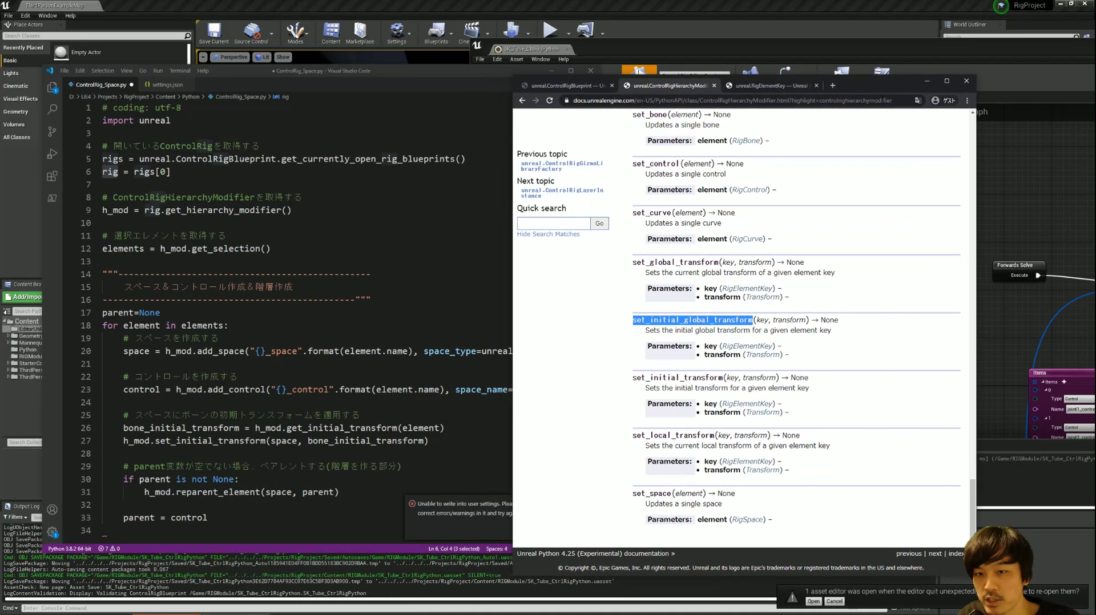
{"action": "scroll", "coordinate": [657, 221], "scroll_direction": "up", "scroll_amount": 5}
{"action": "scroll", "coordinate": [657, 221], "scroll_direction": "up", "scroll_amount": 5}
{"action": "scroll", "coordinate": [658, 221], "scroll_direction": "up", "scroll_amount": 5}
{"action": "scroll", "coordinate": [658, 221], "scroll_direction": "up", "scroll_amount": 5}
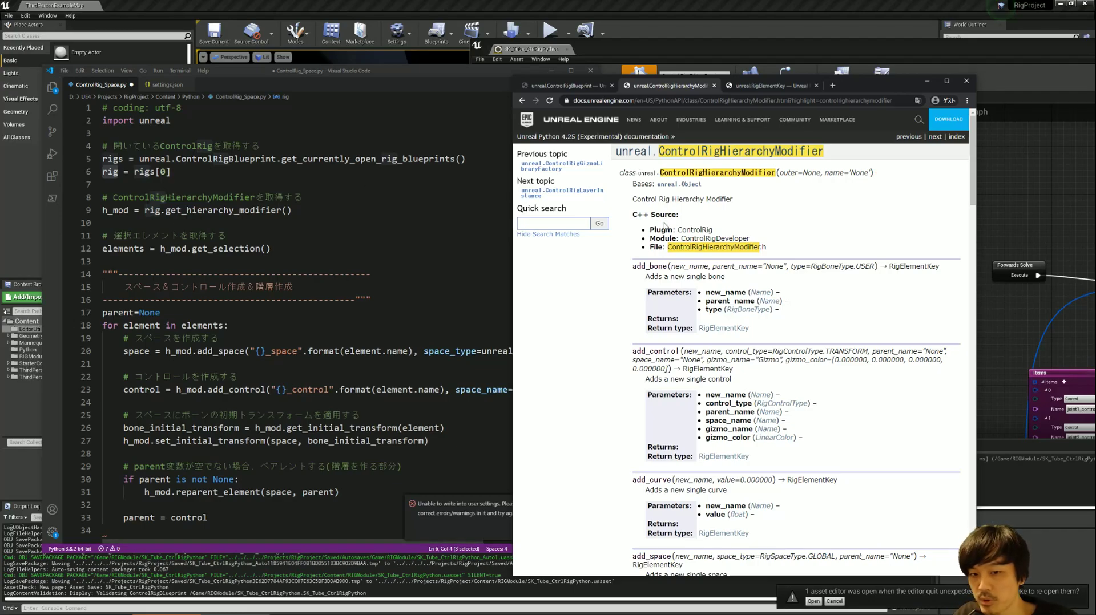
{"action": "scroll", "coordinate": [665, 228], "scroll_direction": "down", "scroll_amount": 4}
{"action": "scroll", "coordinate": [674, 231], "scroll_direction": "down", "scroll_amount": 4}
{"action": "scroll", "coordinate": [682, 234], "scroll_direction": "down", "scroll_amount": 4}
{"action": "scroll", "coordinate": [693, 239], "scroll_direction": "down", "scroll_amount": 4}
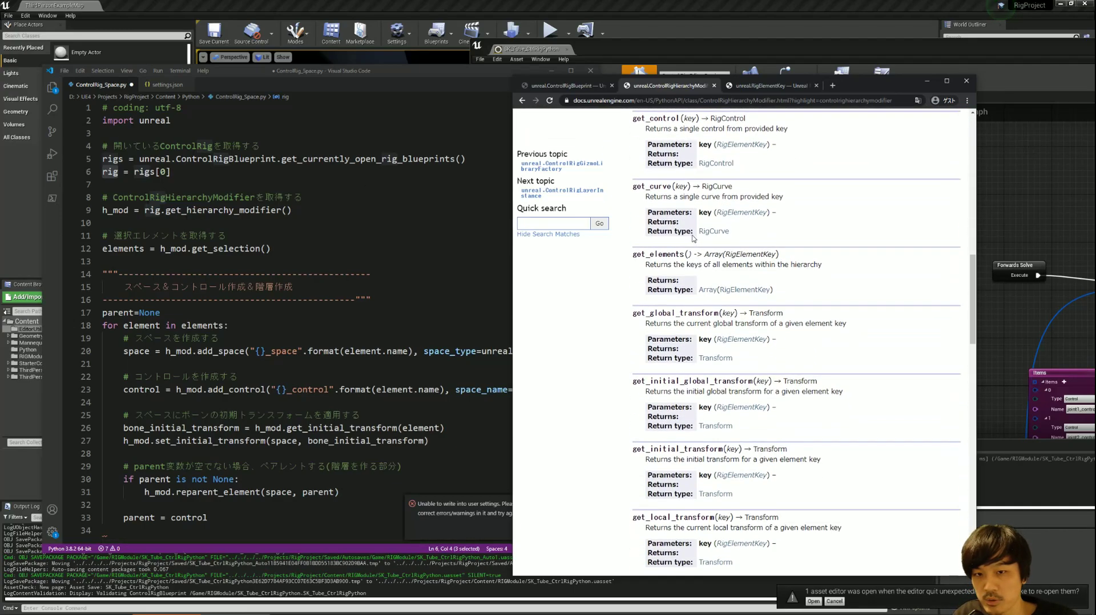
{"action": "scroll", "coordinate": [665, 281], "scroll_direction": "up", "scroll_amount": 5}
{"action": "scroll", "coordinate": [673, 281], "scroll_direction": "up", "scroll_amount": 5}
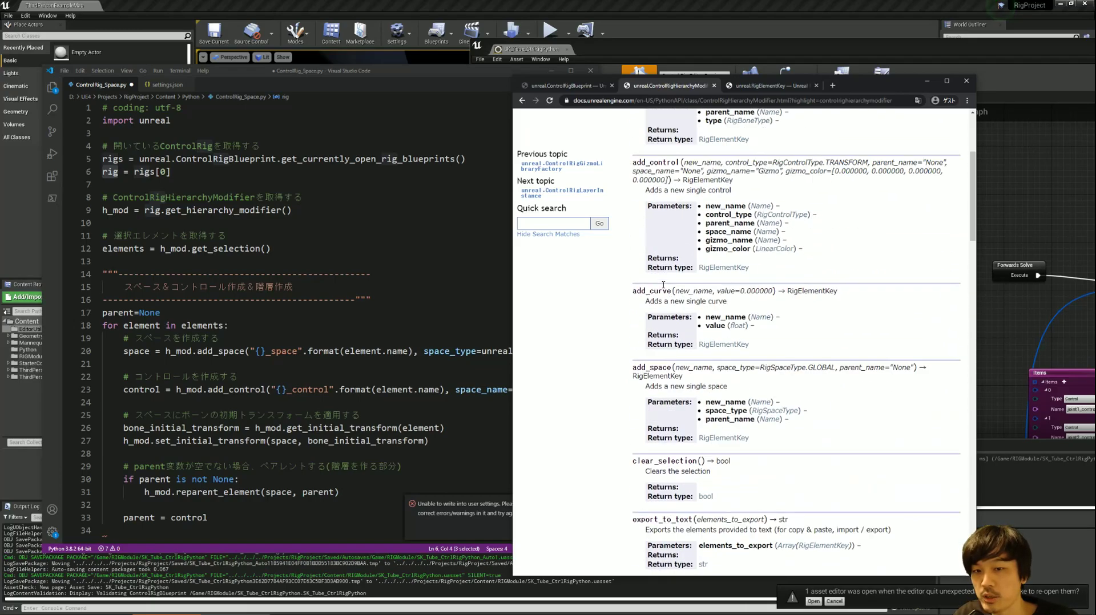
{"action": "scroll", "coordinate": [682, 281], "scroll_direction": "up", "scroll_amount": 5}
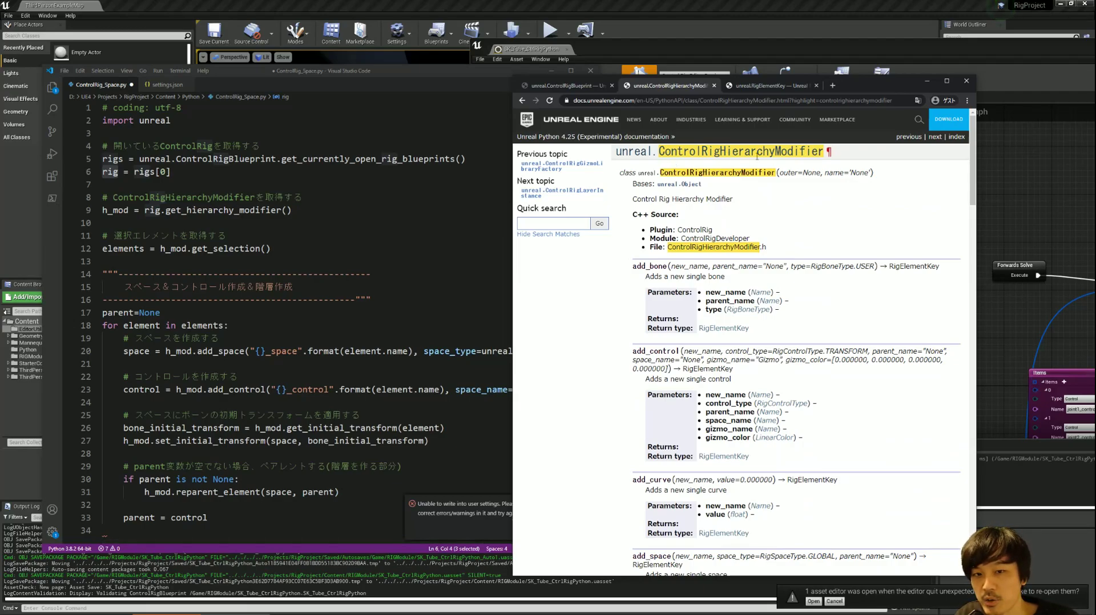
{"action": "scroll", "coordinate": [637, 236], "scroll_direction": "down", "scroll_amount": 1}
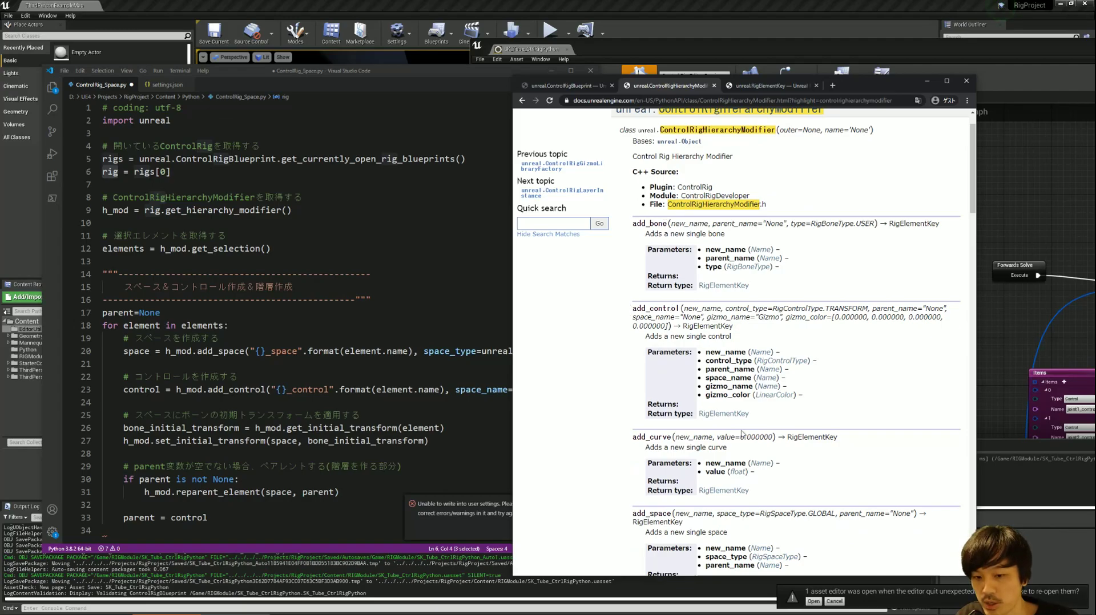
Scroll down the method list to set_initial_global_transform(key, transform)
{"action": "left_click_drag", "start_coordinate": [873, 88], "coordinate": [936, 67]}
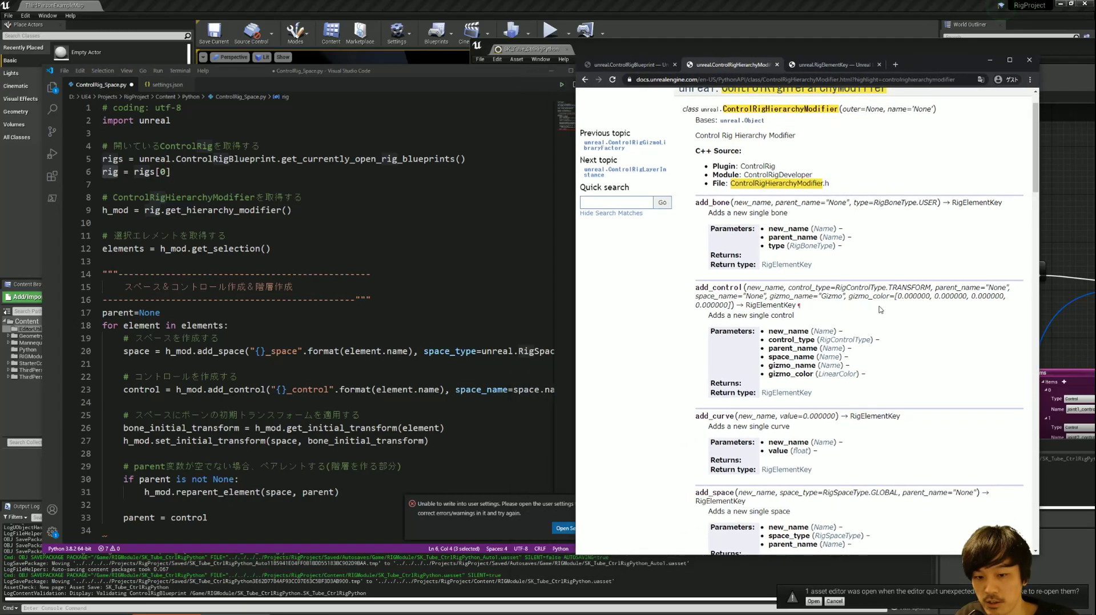
{"action": "scroll", "coordinate": [879, 305], "scroll_direction": "down", "scroll_amount": 5}
{"action": "scroll", "coordinate": [875, 306], "scroll_direction": "down", "scroll_amount": 3}
{"action": "scroll", "coordinate": [875, 305], "scroll_direction": "down", "scroll_amount": 1}
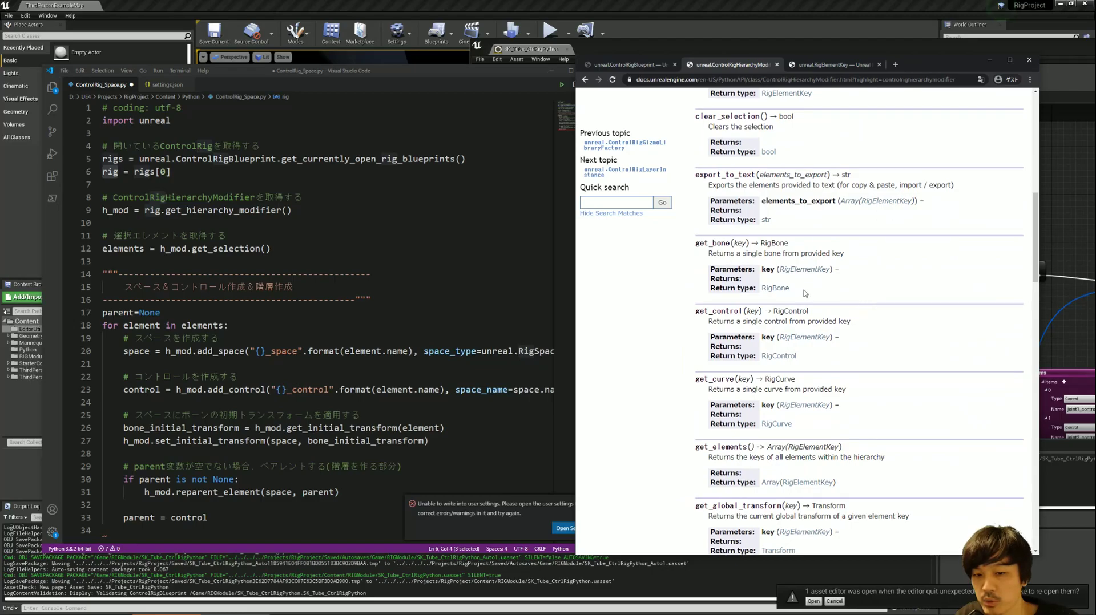
{"action": "scroll", "coordinate": [803, 289], "scroll_direction": "down", "scroll_amount": 3}
{"action": "scroll", "coordinate": [802, 286], "scroll_direction": "down", "scroll_amount": 1}
{"action": "scroll", "coordinate": [799, 280], "scroll_direction": "down", "scroll_amount": 3}
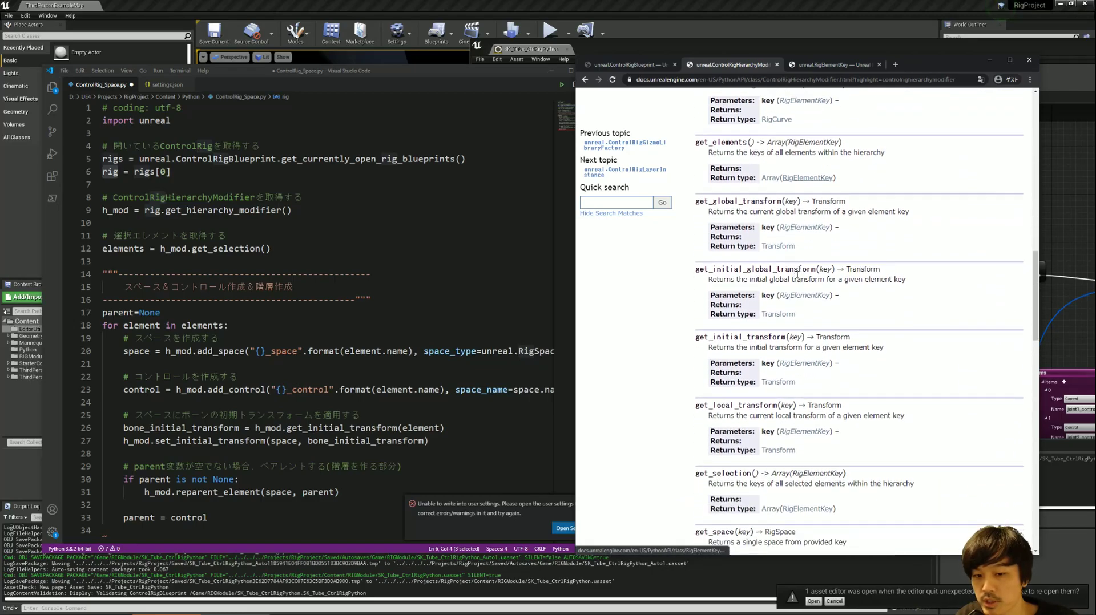
{"action": "scroll", "coordinate": [797, 275], "scroll_direction": "down", "scroll_amount": 2}
{"action": "scroll", "coordinate": [798, 275], "scroll_direction": "down", "scroll_amount": 3}
{"action": "scroll", "coordinate": [797, 274], "scroll_direction": "down", "scroll_amount": 2}
{"action": "scroll", "coordinate": [797, 274], "scroll_direction": "down", "scroll_amount": 2}
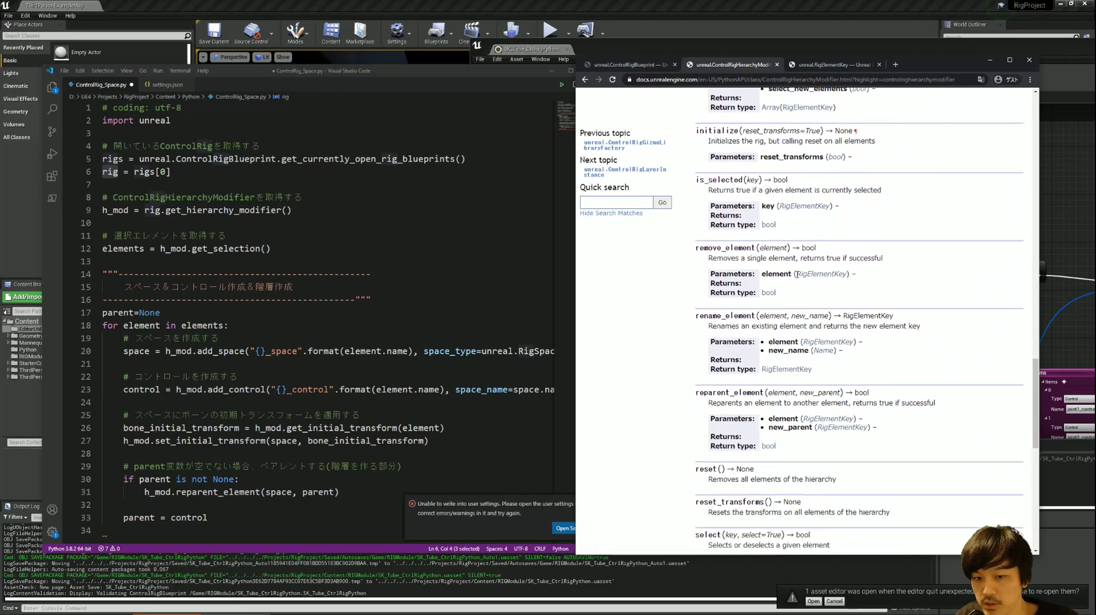
{"action": "scroll", "coordinate": [797, 274], "scroll_direction": "down", "scroll_amount": 1}
{"action": "scroll", "coordinate": [798, 275], "scroll_direction": "down", "scroll_amount": 2}
{"action": "scroll", "coordinate": [797, 274], "scroll_direction": "down", "scroll_amount": 1}
{"action": "scroll", "coordinate": [798, 274], "scroll_direction": "down", "scroll_amount": 2}
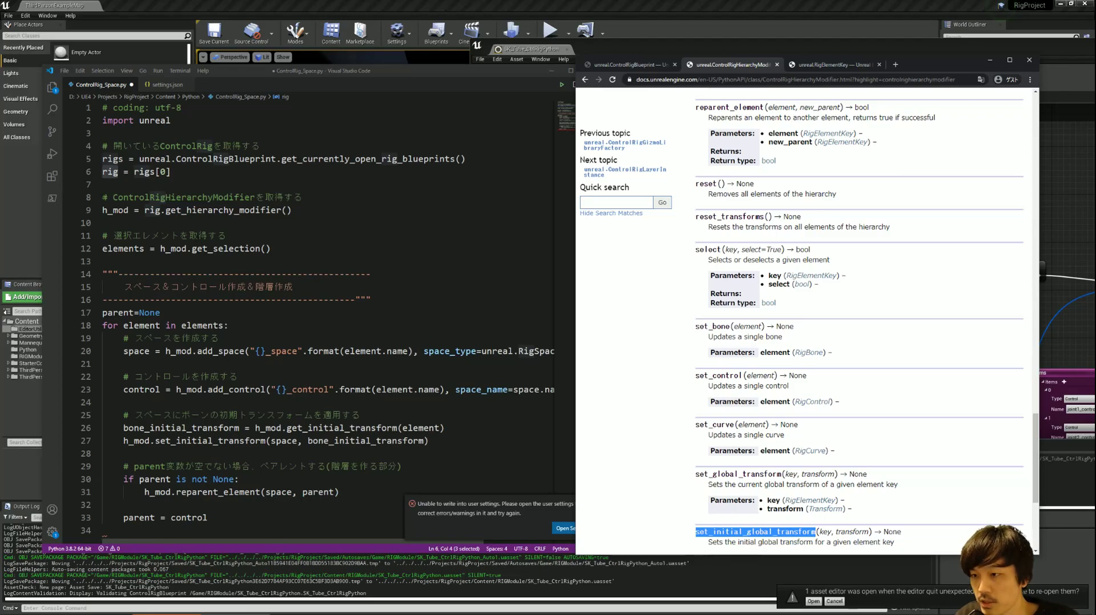
Review the ControlRigBlueprint docs page, highlighting the get_hierarchy_modifier method
{"action": "left_click", "coordinate": [612, 65]}
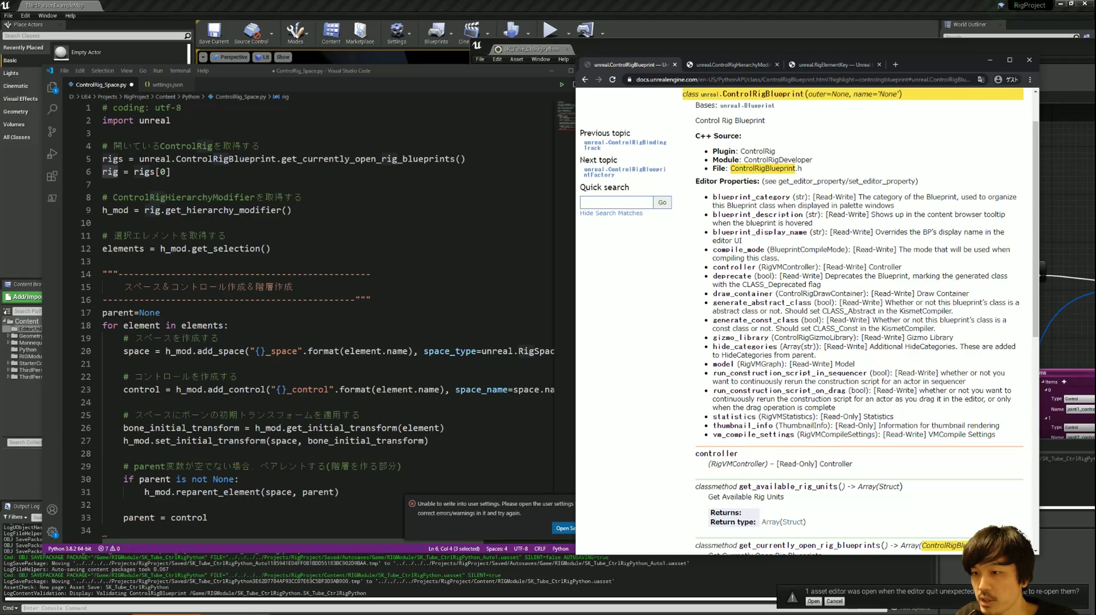
{"action": "scroll", "coordinate": [746, 146], "scroll_direction": "up", "scroll_amount": 1}
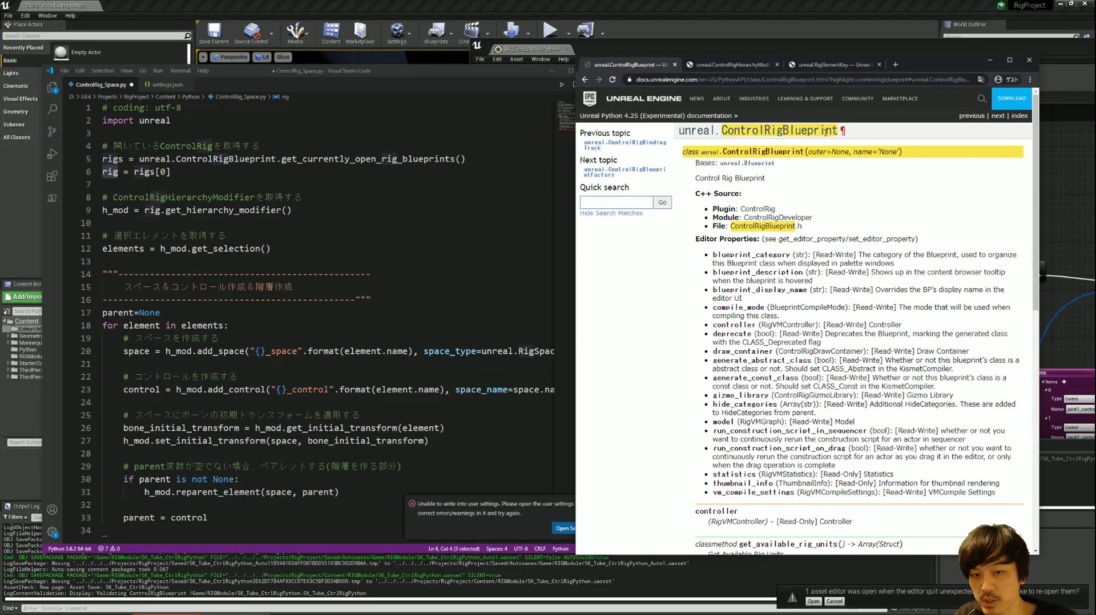
{"action": "scroll", "coordinate": [777, 208], "scroll_direction": "down", "scroll_amount": 5}
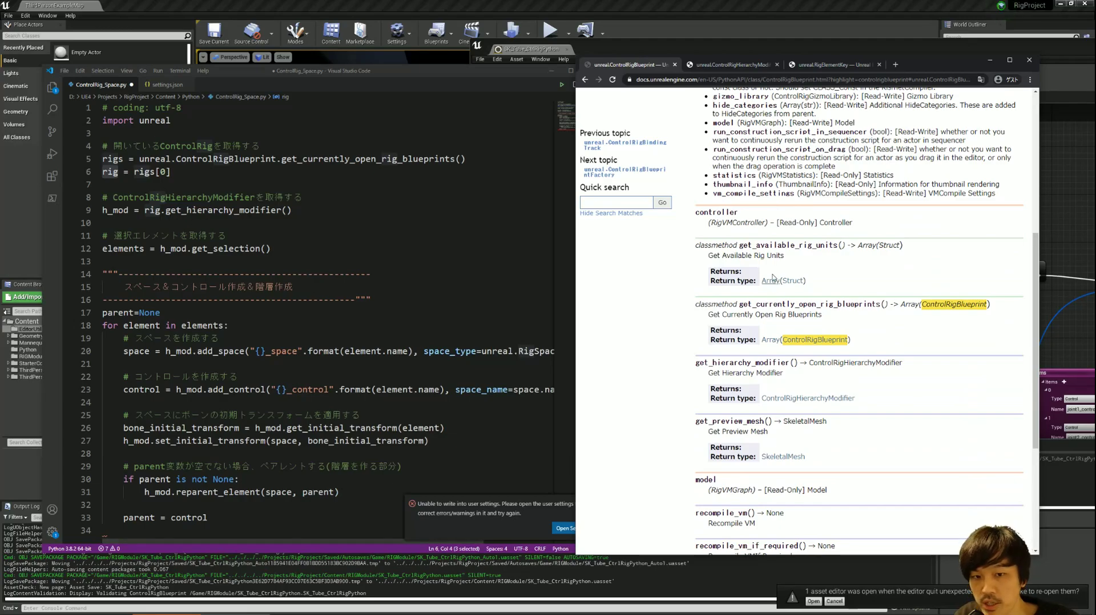
{"action": "scroll", "coordinate": [769, 293], "scroll_direction": "down", "scroll_amount": 1}
{"action": "scroll", "coordinate": [774, 305], "scroll_direction": "down", "scroll_amount": 1}
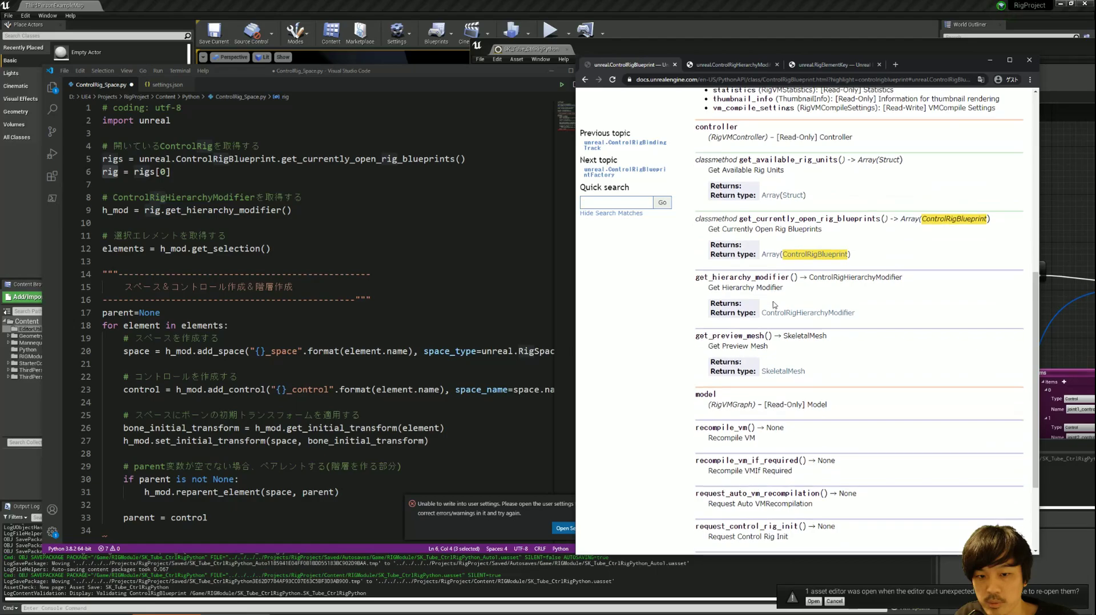
{"action": "left_click_drag", "start_coordinate": [696, 278], "coordinate": [795, 277]}
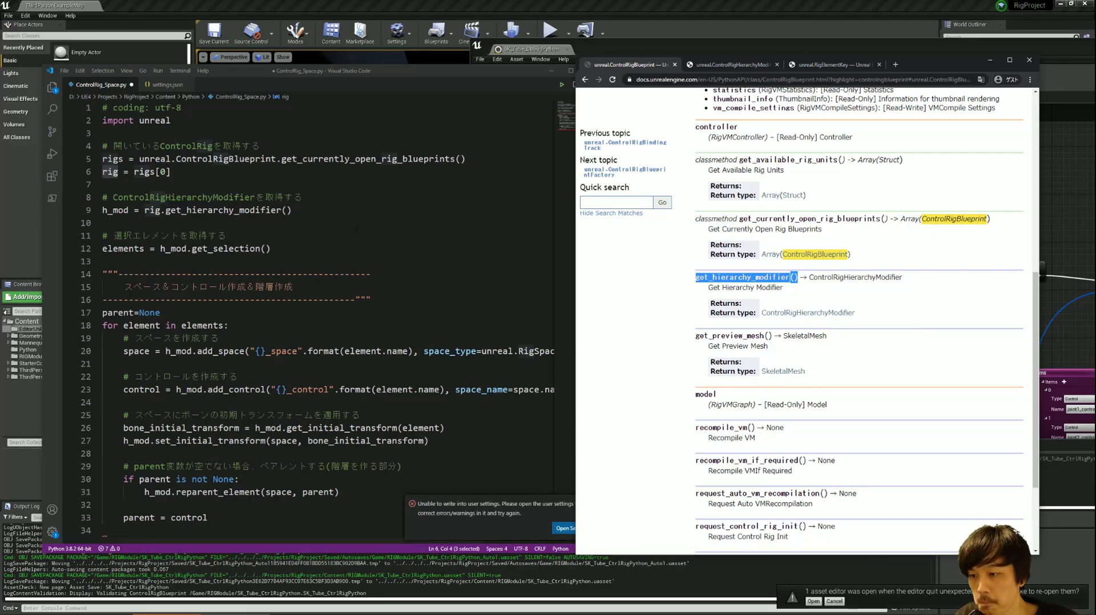
{"action": "scroll", "coordinate": [776, 243], "scroll_direction": "down", "scroll_amount": 1}
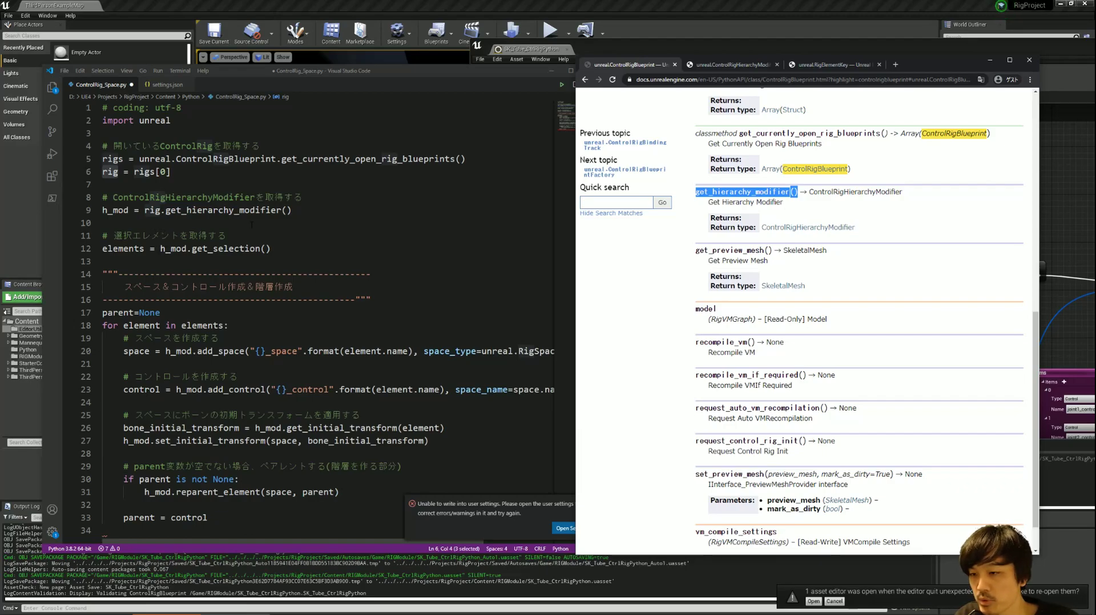
Return to Unreal and select joint1 through joint11 in the Rig Hierarchy
{"action": "left_click", "coordinate": [664, 43]}
{"action": "left_click", "coordinate": [489, 308]}
{"action": "left_click", "coordinate": [536, 376], "text": "shift"}
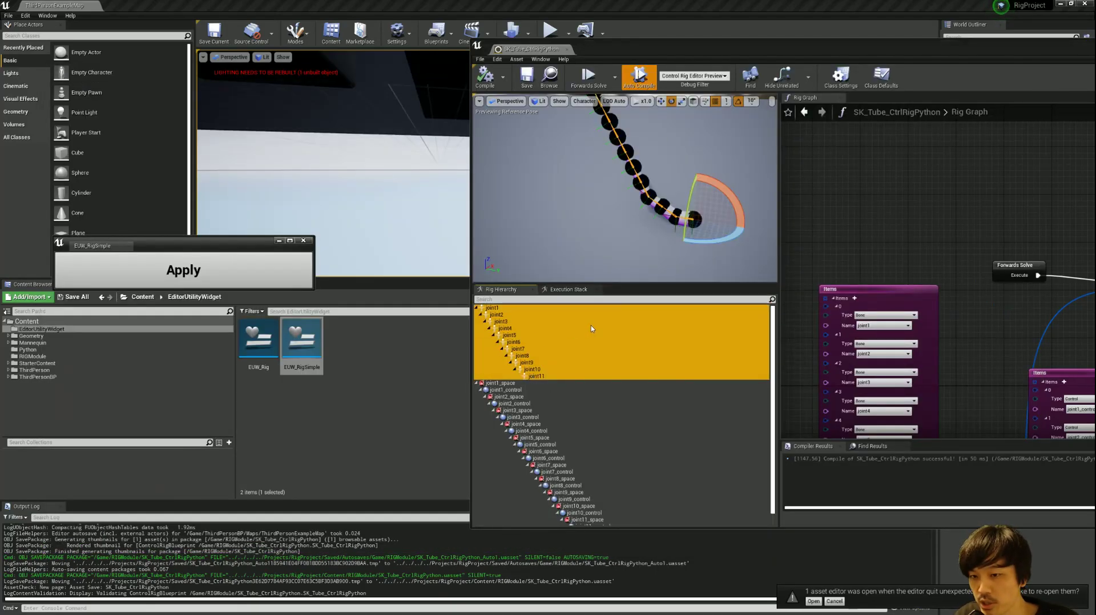
In the ControlRigHierarchyModifier docs, mark the get_selection method heading
{"action": "key", "text": "alt+Tab"}
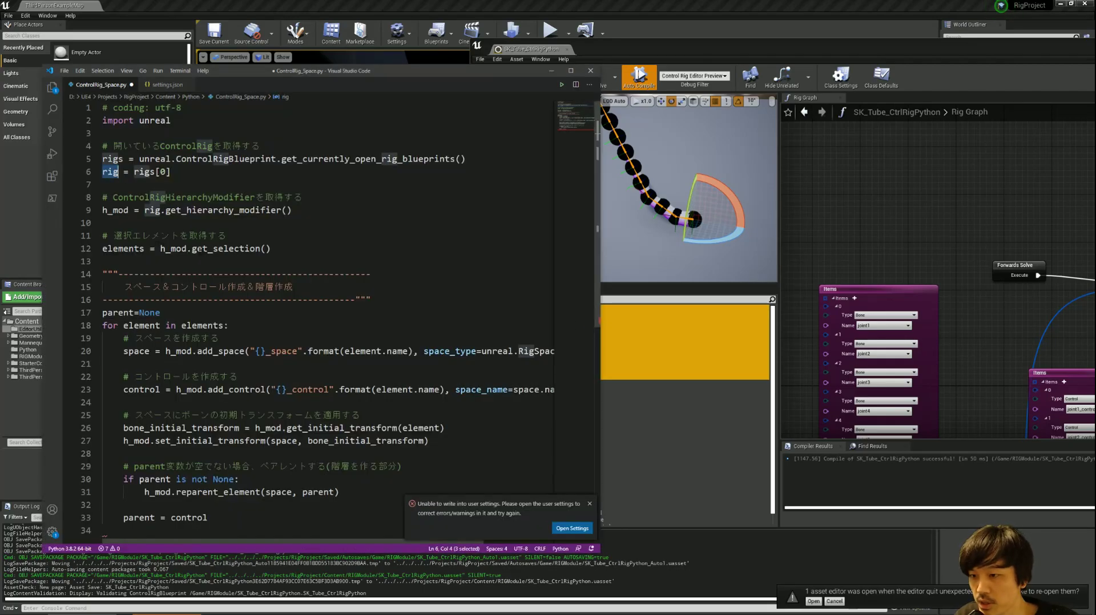
{"action": "key", "text": "alt+Tab"}
{"action": "key", "text": "Tab"}
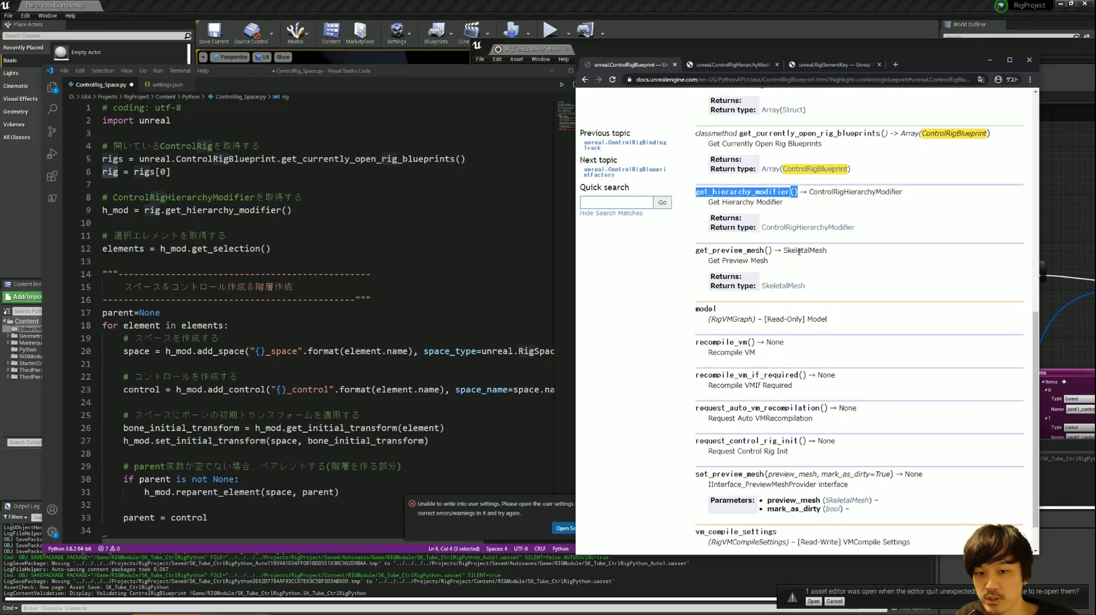
{"action": "scroll", "coordinate": [800, 252], "scroll_direction": "up", "scroll_amount": 3}
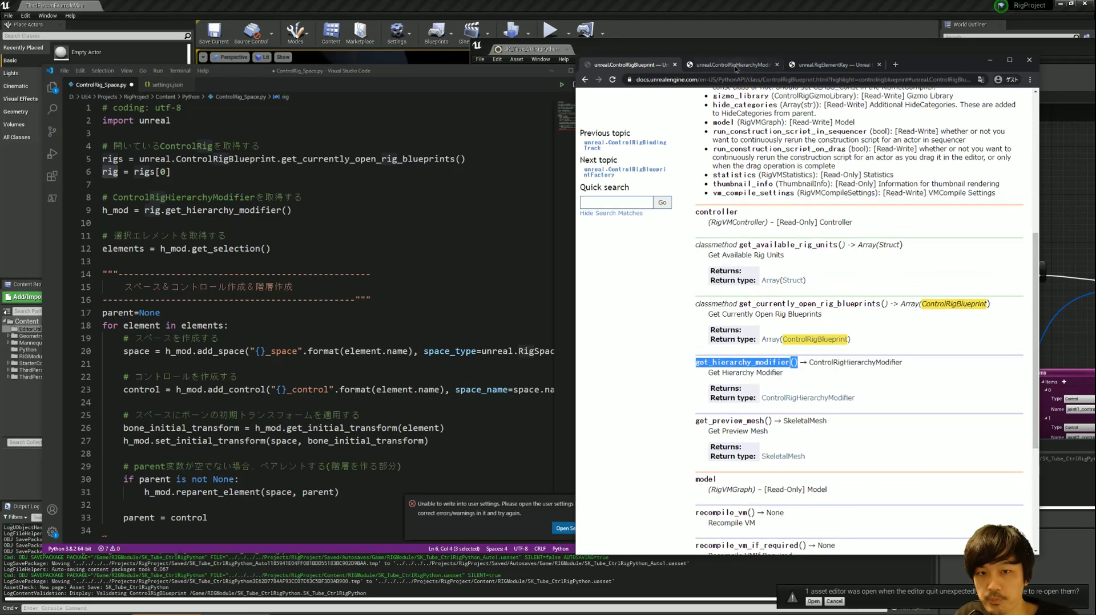
{"action": "left_click", "coordinate": [736, 66]}
{"action": "scroll", "coordinate": [841, 249], "scroll_direction": "up", "scroll_amount": 5}
{"action": "scroll", "coordinate": [842, 248], "scroll_direction": "up", "scroll_amount": 5}
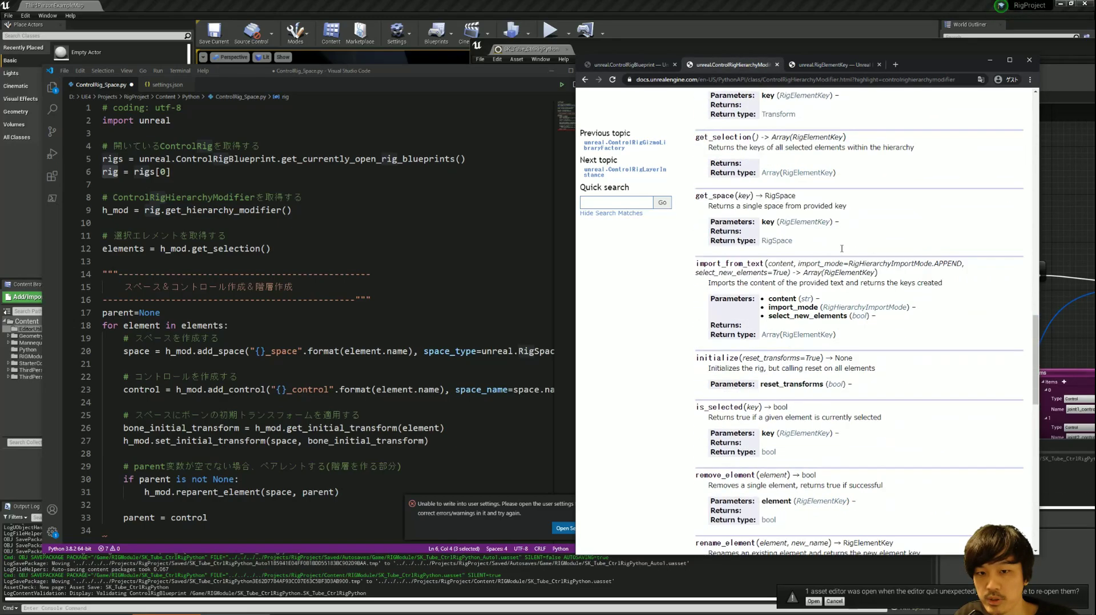
{"action": "scroll", "coordinate": [842, 248], "scroll_direction": "up", "scroll_amount": 5}
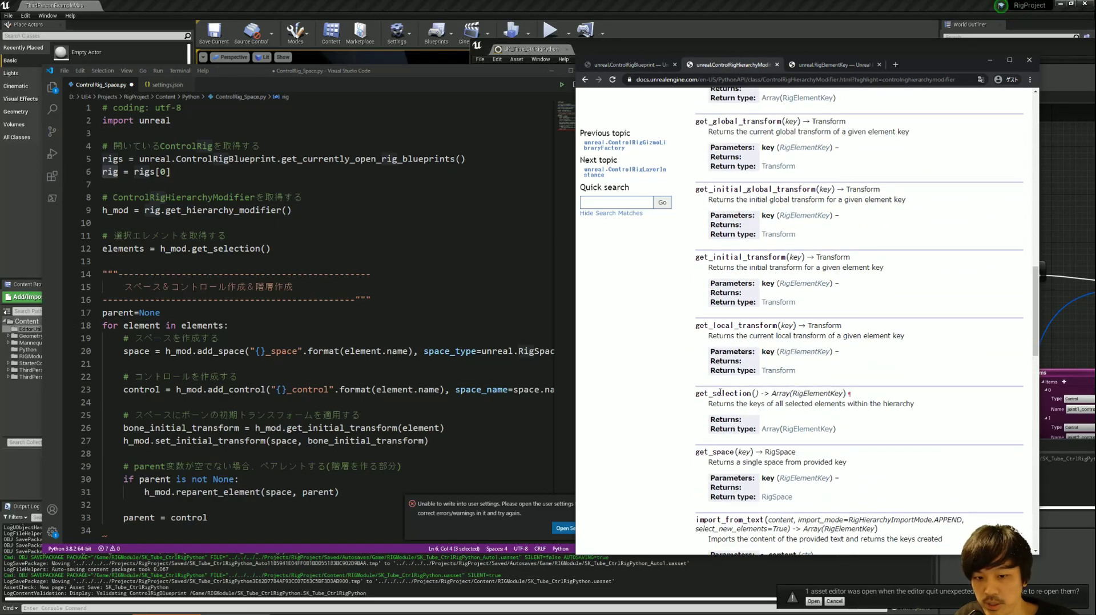
{"action": "left_click_drag", "start_coordinate": [694, 394], "coordinate": [846, 395]}
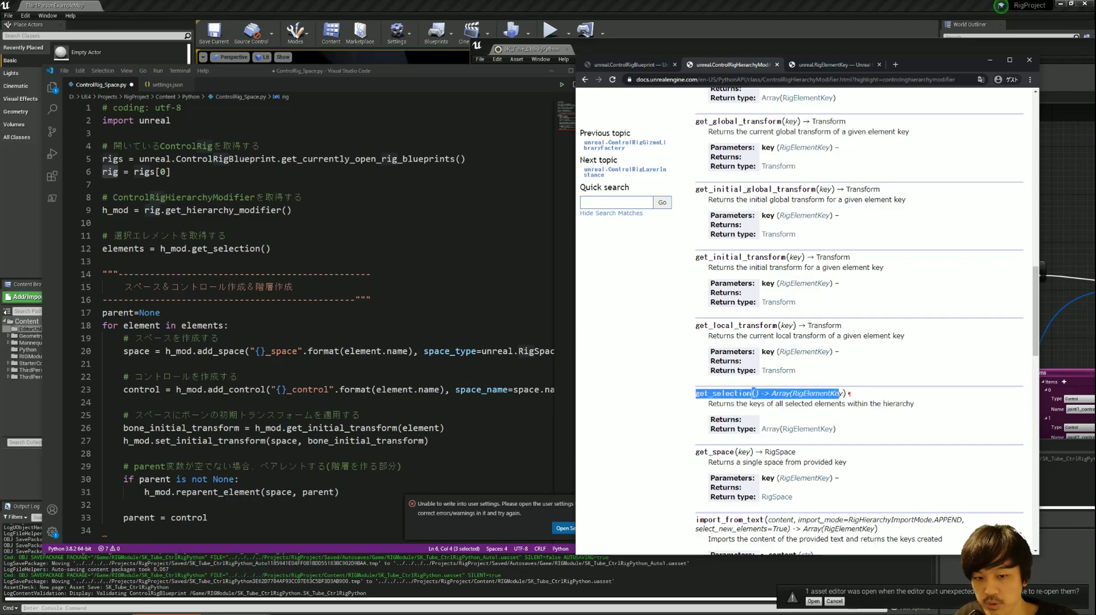
{"action": "left_click", "coordinate": [845, 429]}
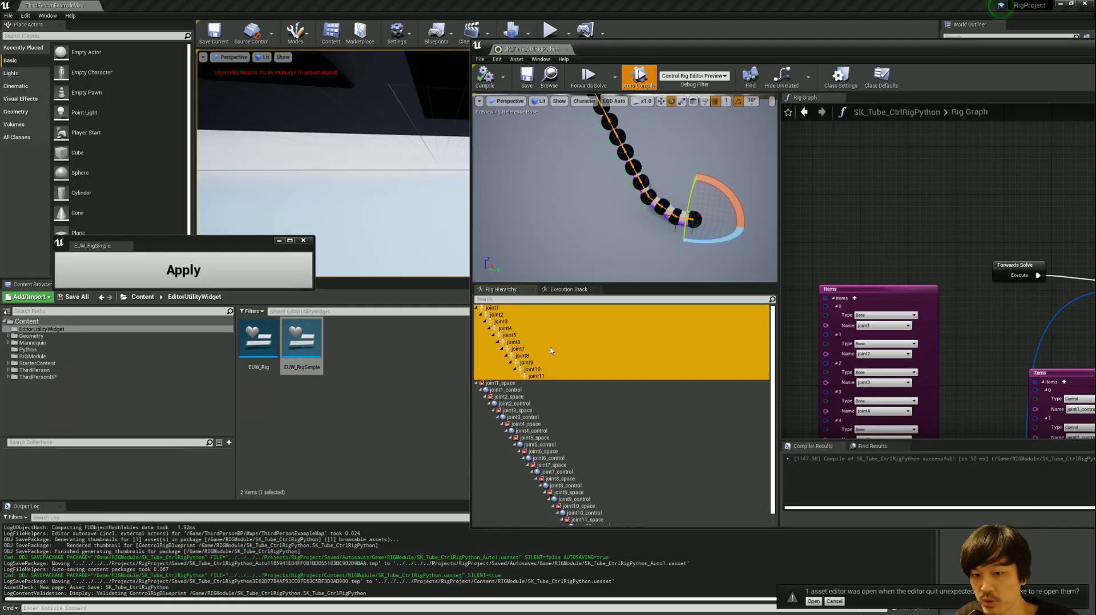
Select single joints in the Rig Hierarchy (joint5, joint2, joint1, joint4, joint7), ending on joint11
{"action": "left_click", "coordinate": [536, 336]}
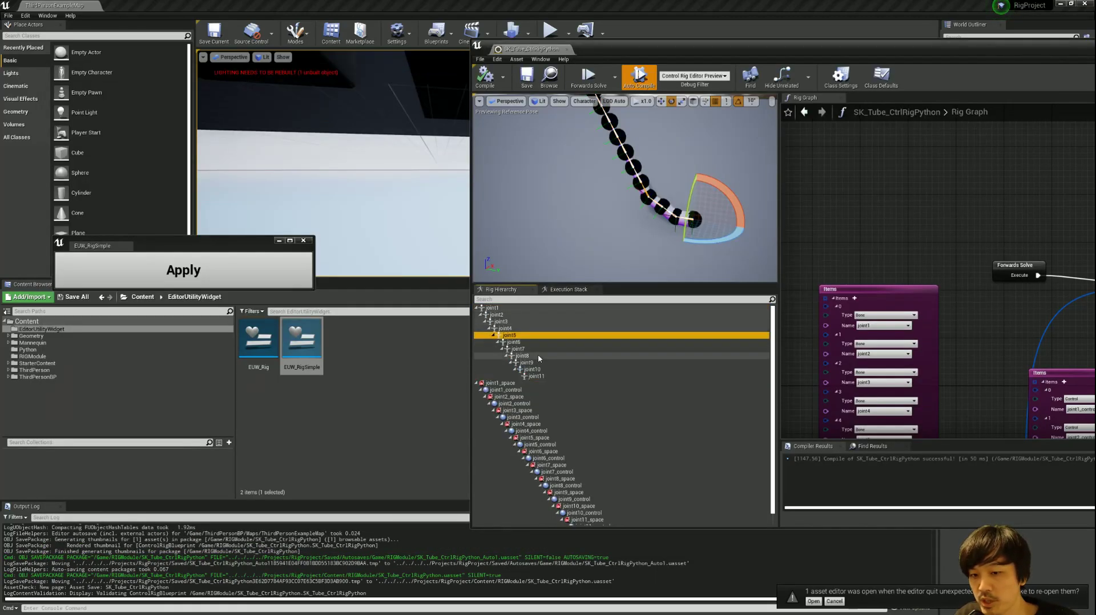
{"action": "left_click", "coordinate": [546, 376]}
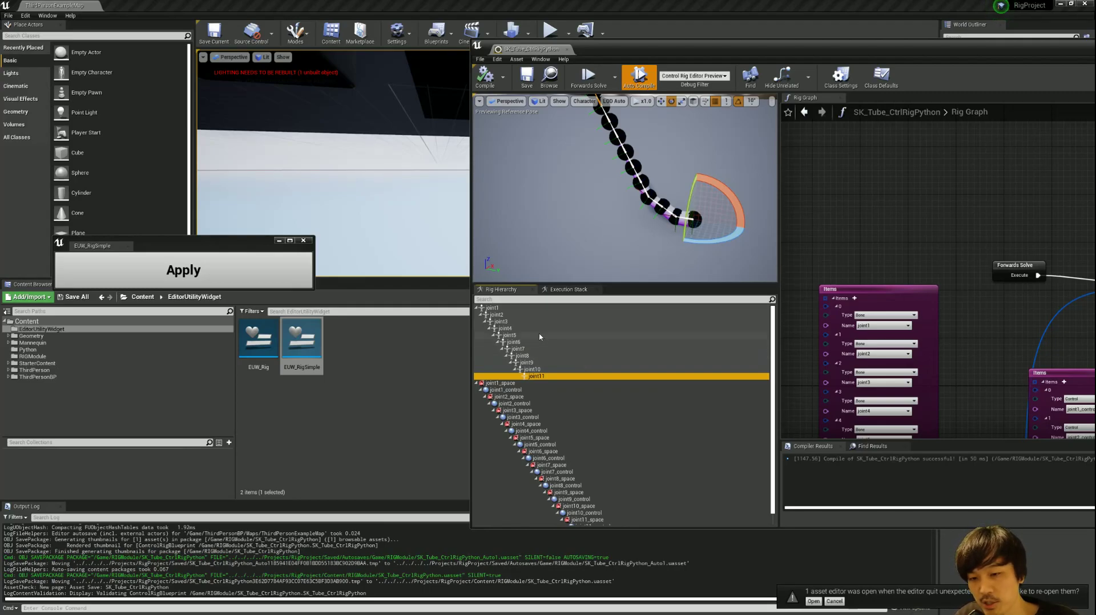
{"action": "left_click", "coordinate": [535, 315]}
{"action": "left_click", "coordinate": [492, 307]}
{"action": "left_click", "coordinate": [506, 328]}
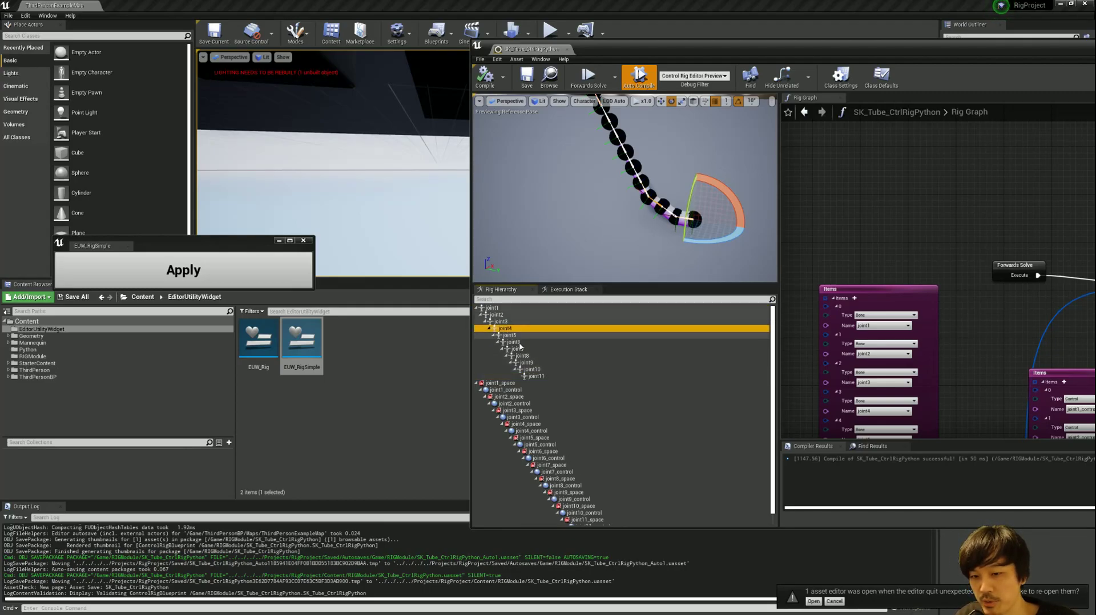
{"action": "left_click", "coordinate": [518, 349]}
{"action": "left_click", "coordinate": [535, 377]}
{"action": "key", "text": "alt+Tab"}
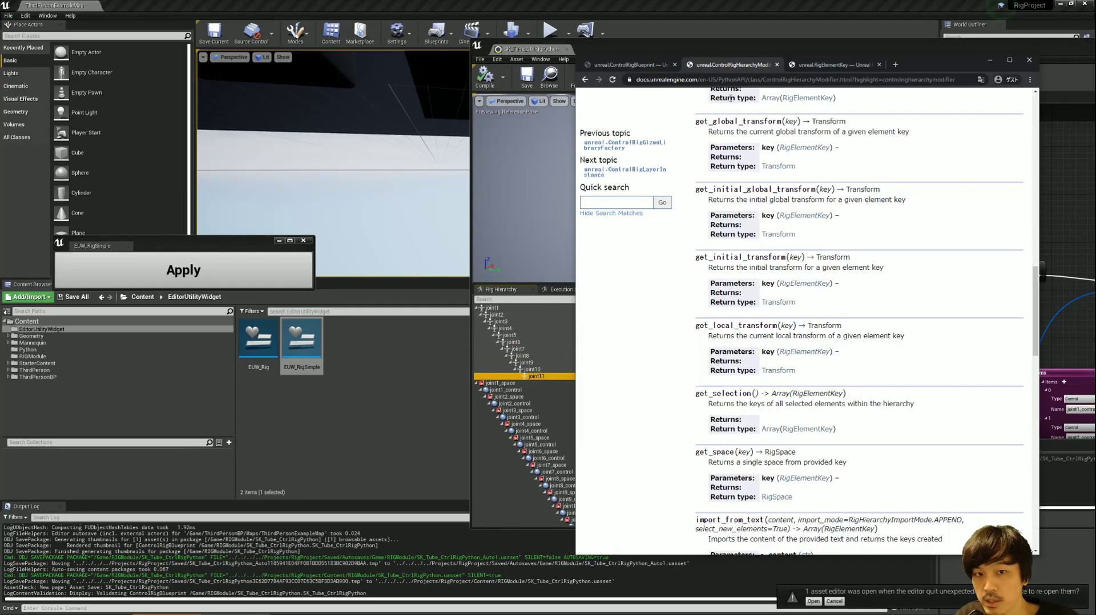
Open the unreal.RigElementKey docs page, then in VS Code mark line 11 and dismiss the settings warning
{"action": "left_click", "coordinate": [819, 65]}
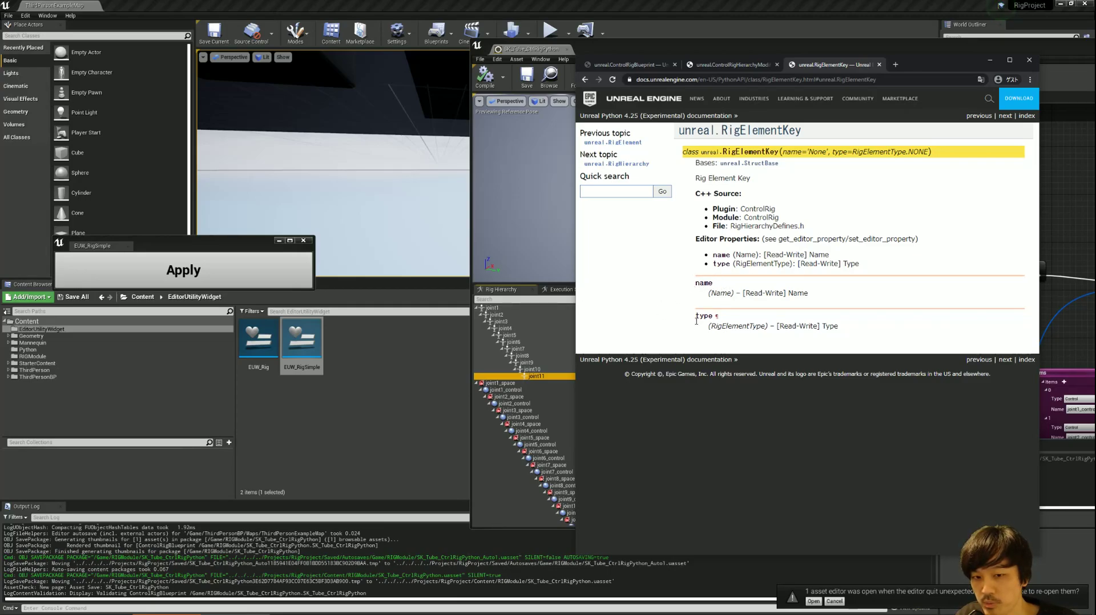
{"action": "key", "text": "alt+Tab"}
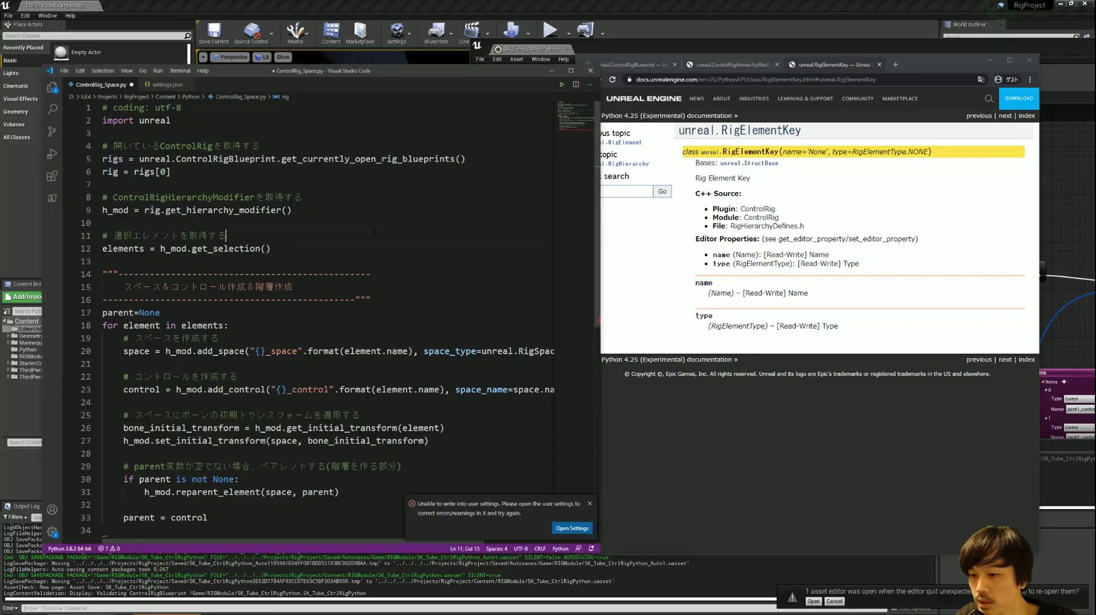
{"action": "double_click", "coordinate": [171, 235]}
{"action": "scroll", "coordinate": [258, 289], "scroll_direction": "down", "scroll_amount": 1}
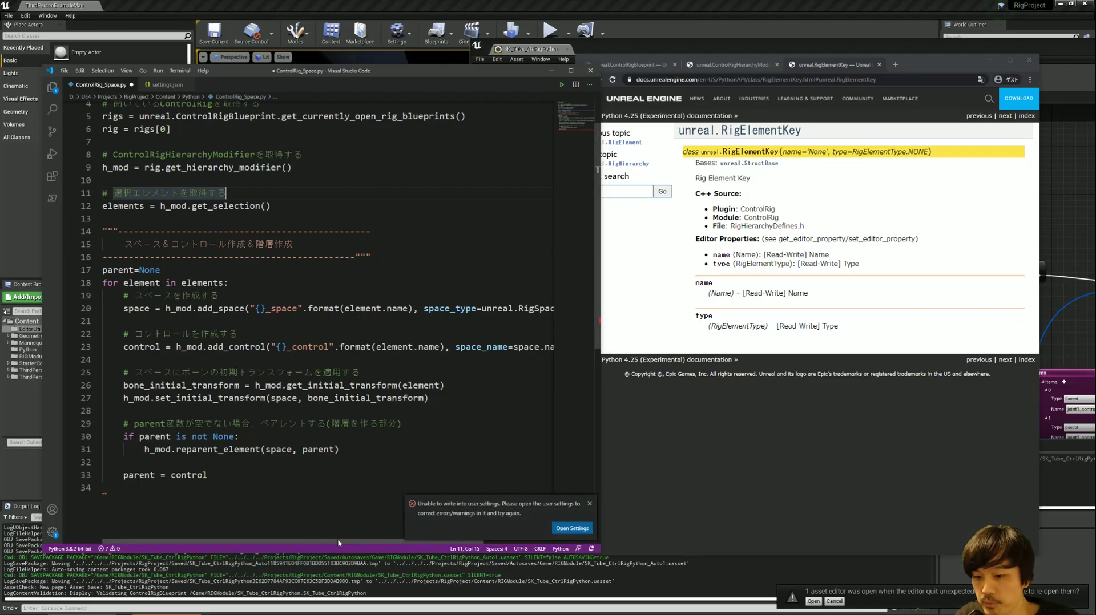
{"action": "left_click", "coordinate": [590, 506]}
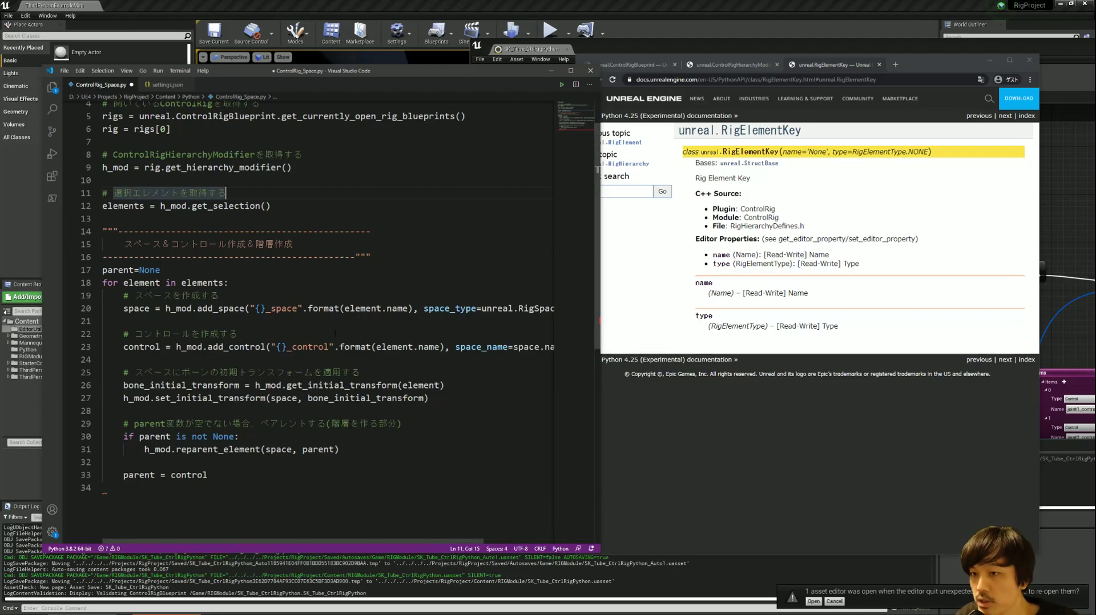
Select element.name on line 20 and select only joint1 in the Unreal Rig Hierarchy
{"action": "scroll", "coordinate": [341, 274], "scroll_direction": "down", "scroll_amount": 2}
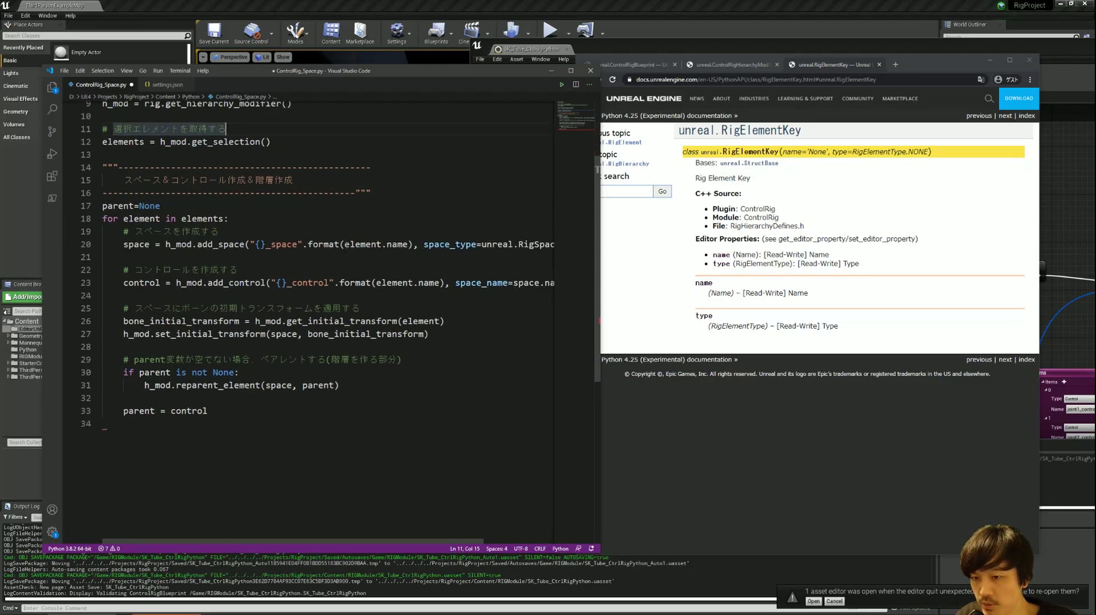
{"action": "left_click_drag", "start_coordinate": [345, 245], "coordinate": [408, 245]}
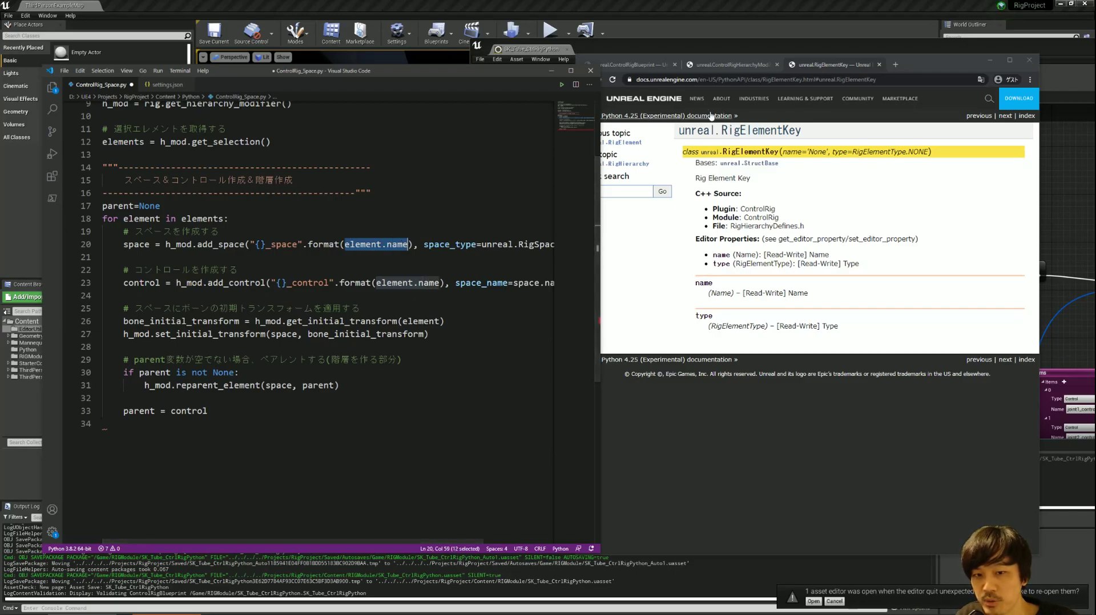
{"action": "left_click_drag", "start_coordinate": [930, 68], "coordinate": [933, 70]}
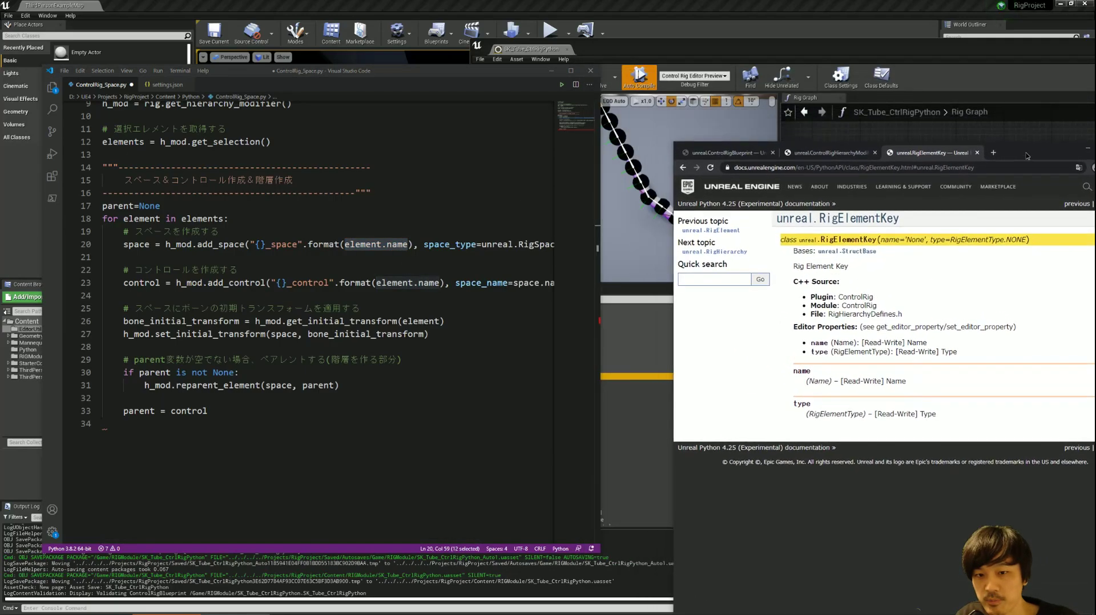
{"action": "key", "text": "alt+Tab"}
{"action": "left_click", "coordinate": [514, 308]}
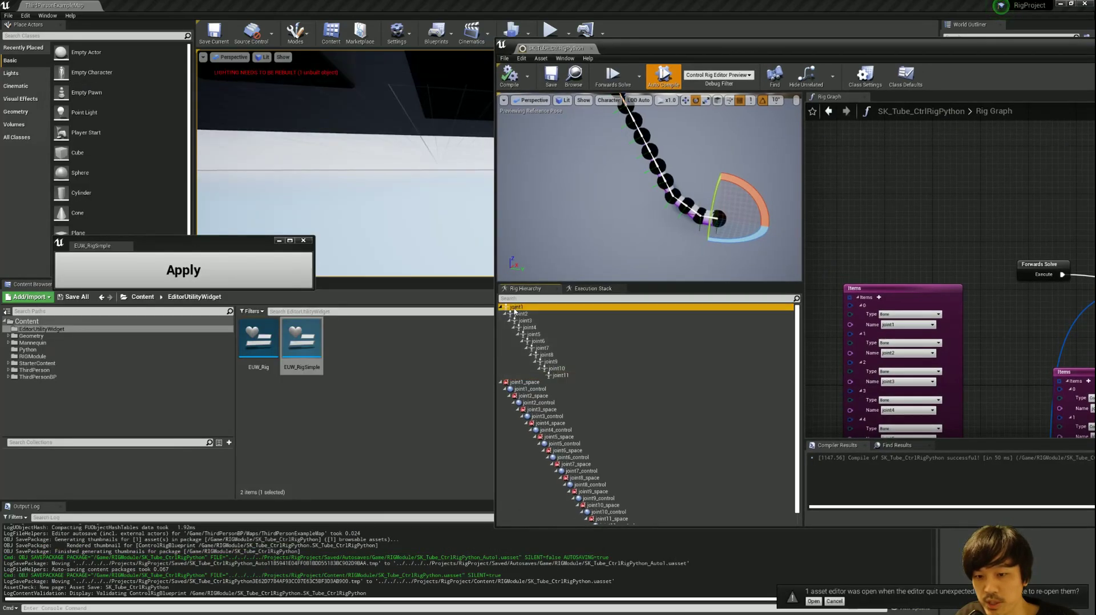
{"action": "key", "text": "alt+Tab"}
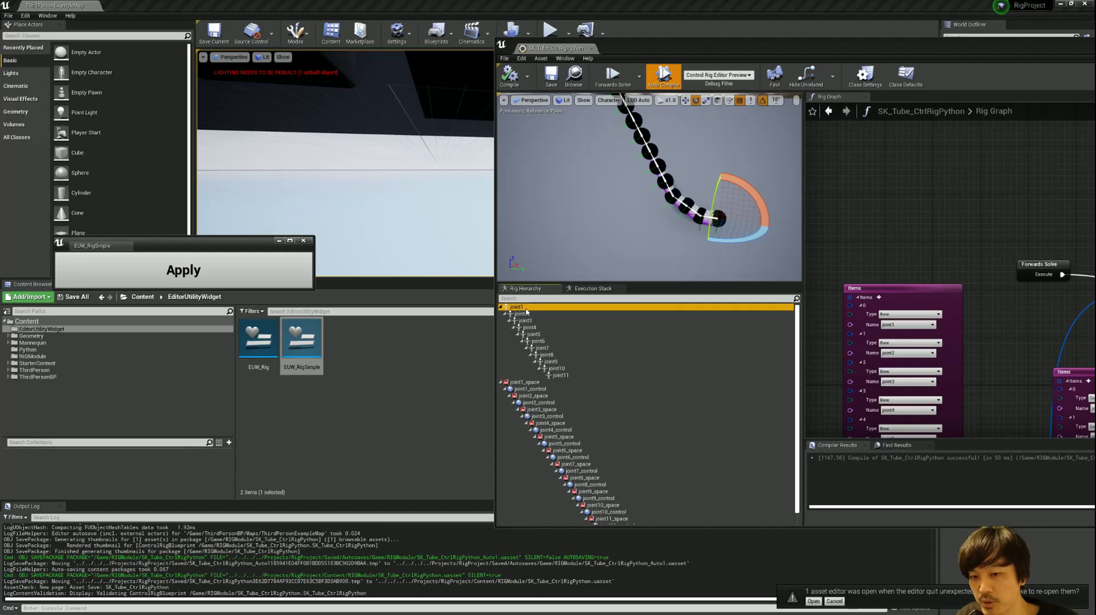
{"action": "key", "text": "alt+Tab"}
{"action": "key", "text": "alt+Tab"}
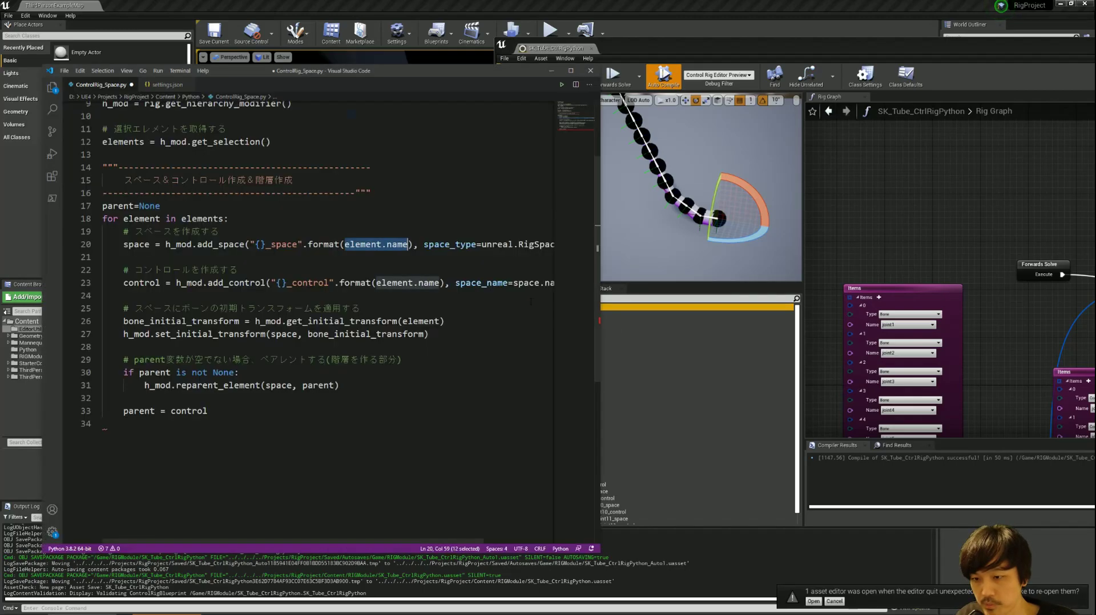
{"action": "key", "text": "Down"}
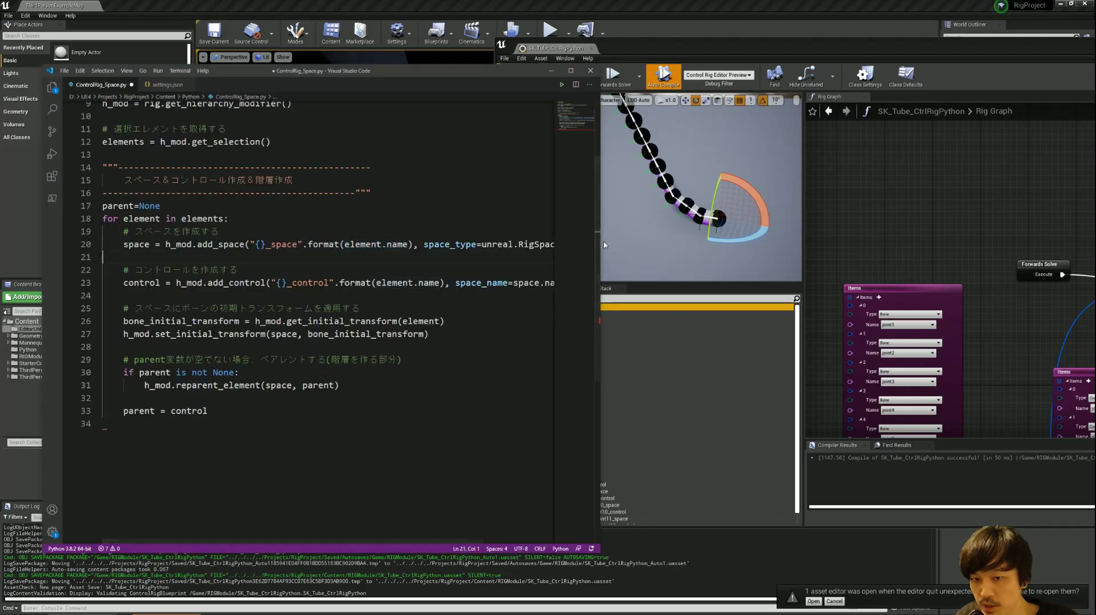
{"action": "left_click_drag", "start_coordinate": [598, 244], "coordinate": [821, 229]}
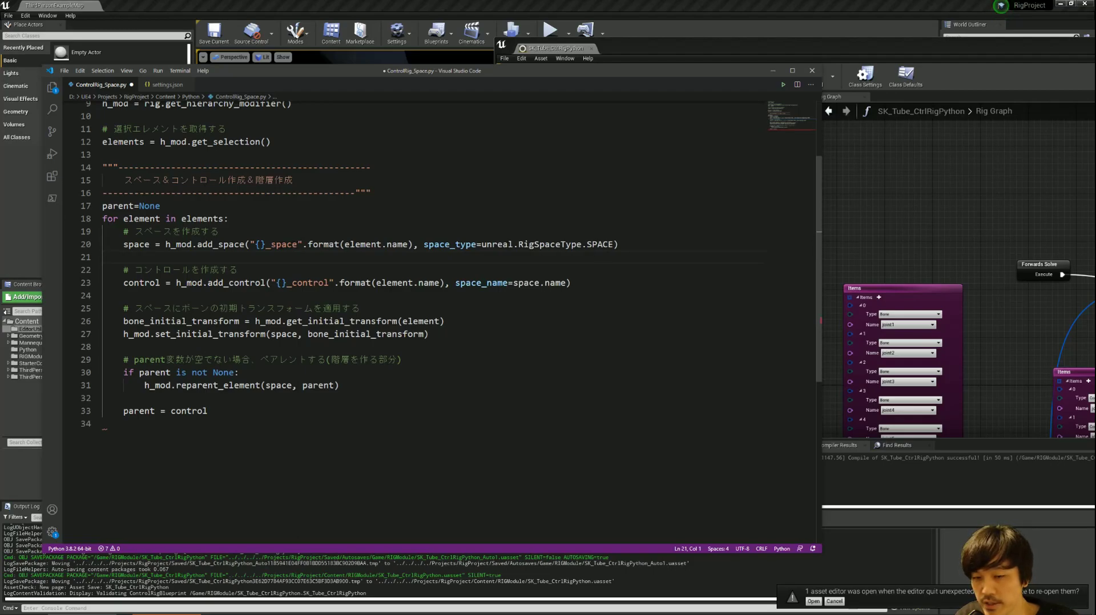
{"action": "left_click", "coordinate": [614, 244]}
{"action": "left_click_drag", "start_coordinate": [613, 245], "coordinate": [423, 244]}
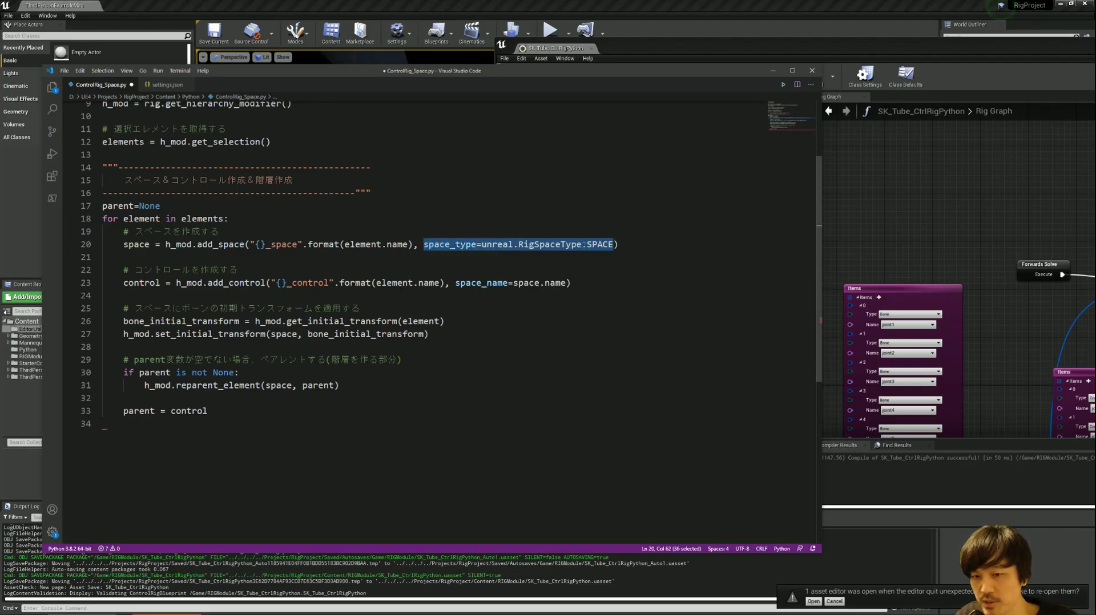
{"action": "left_click", "coordinate": [582, 244]}
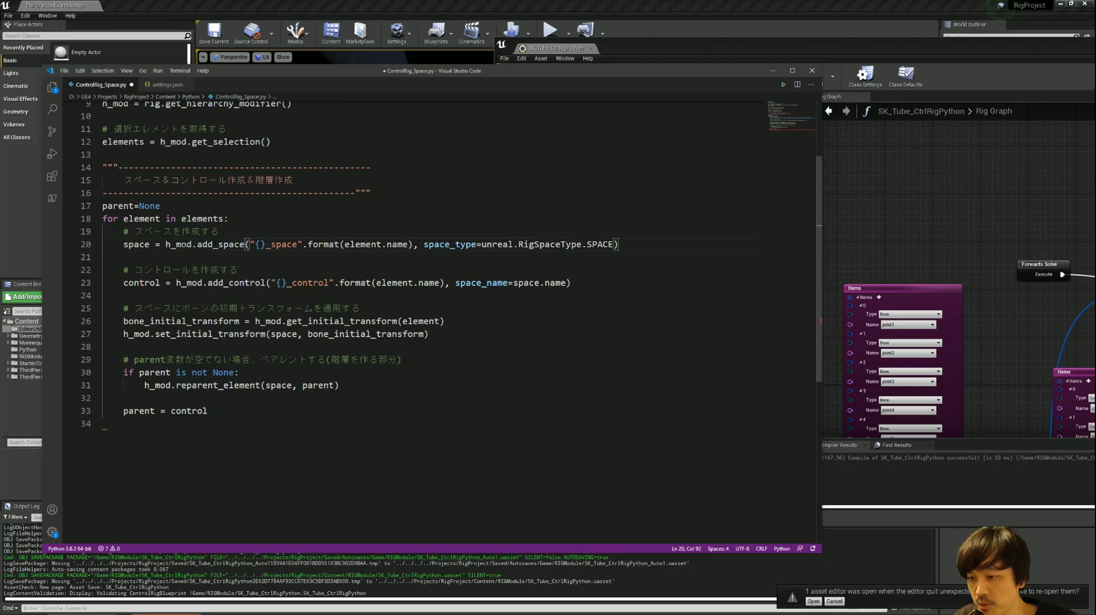
{"action": "left_click_drag", "start_coordinate": [123, 244], "coordinate": [149, 245]}
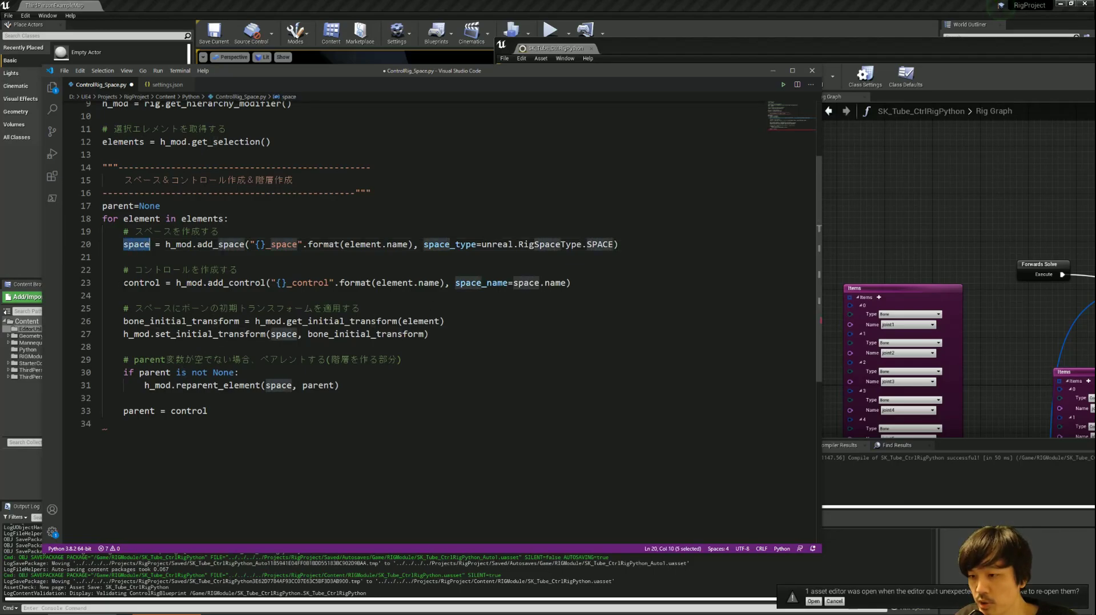
{"action": "left_click_drag", "start_coordinate": [123, 282], "coordinate": [161, 283]}
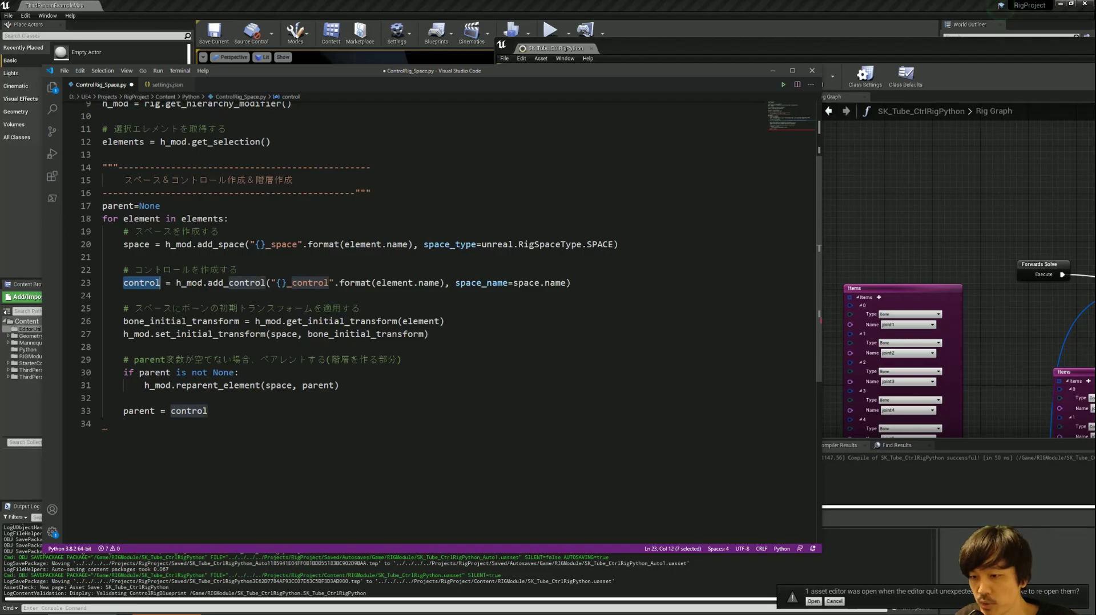
{"action": "left_click_drag", "start_coordinate": [455, 283], "coordinate": [566, 283]}
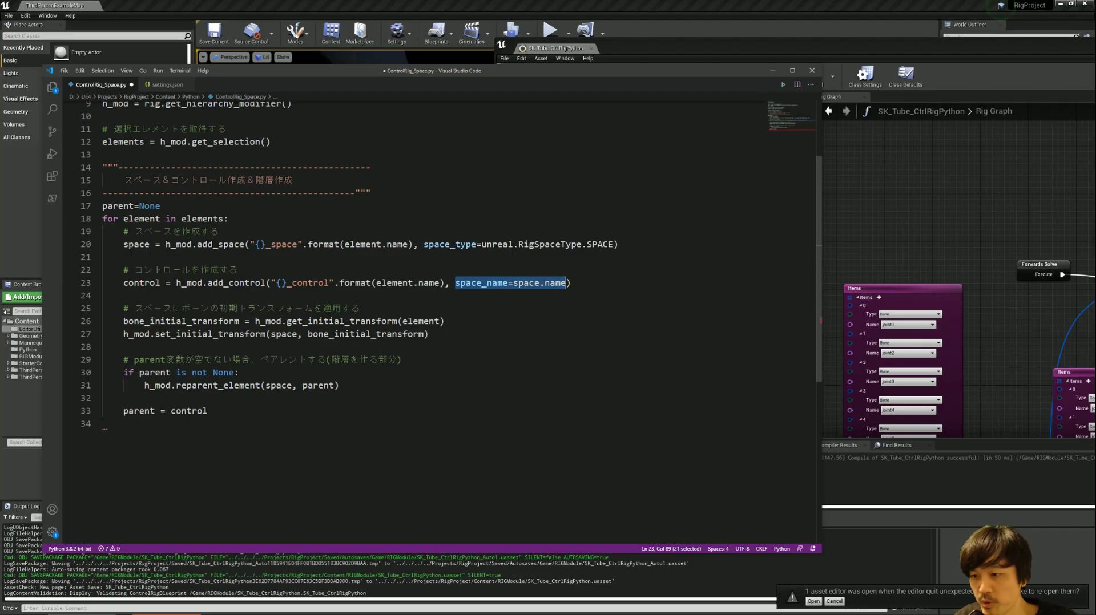
{"action": "double_click", "coordinate": [136, 244]}
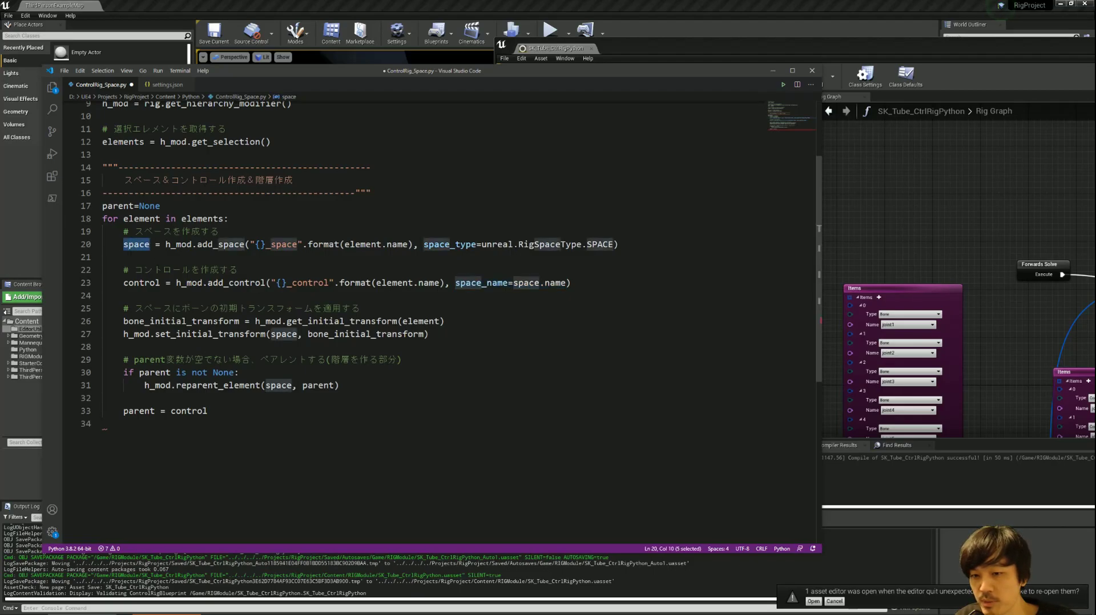
{"action": "left_click_drag", "start_coordinate": [454, 283], "coordinate": [556, 283]}
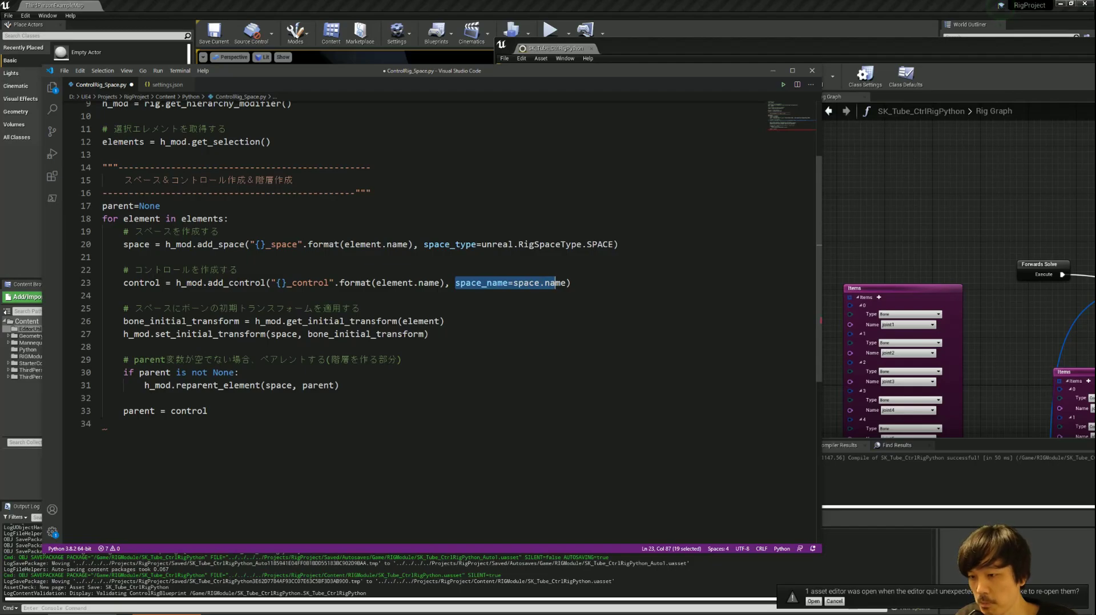
{"action": "scroll", "coordinate": [451, 262], "scroll_direction": "down", "scroll_amount": 1}
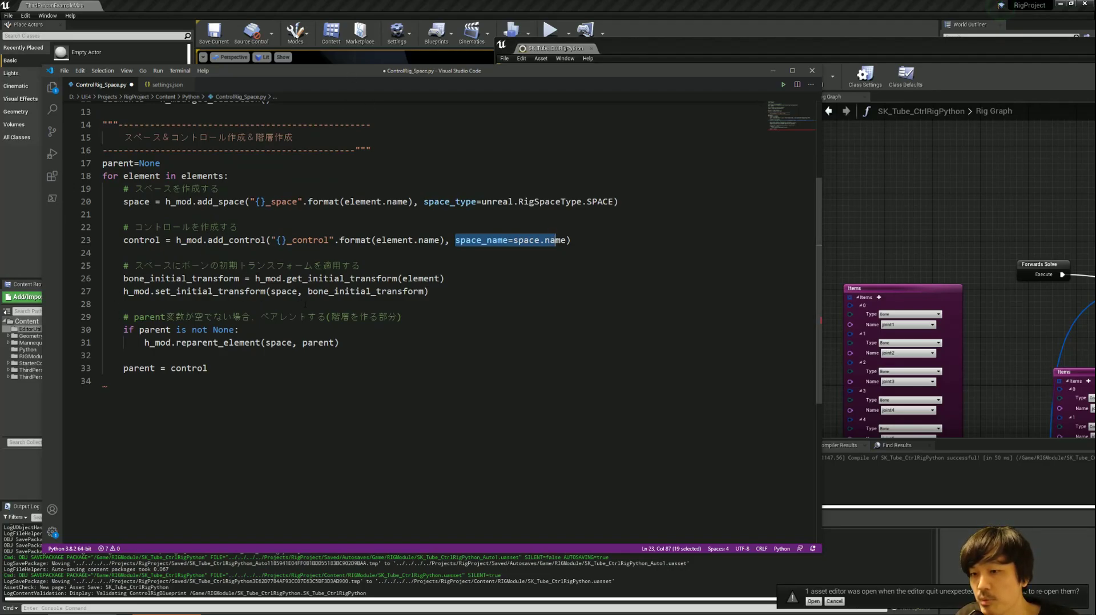
{"action": "double_click", "coordinate": [282, 291]}
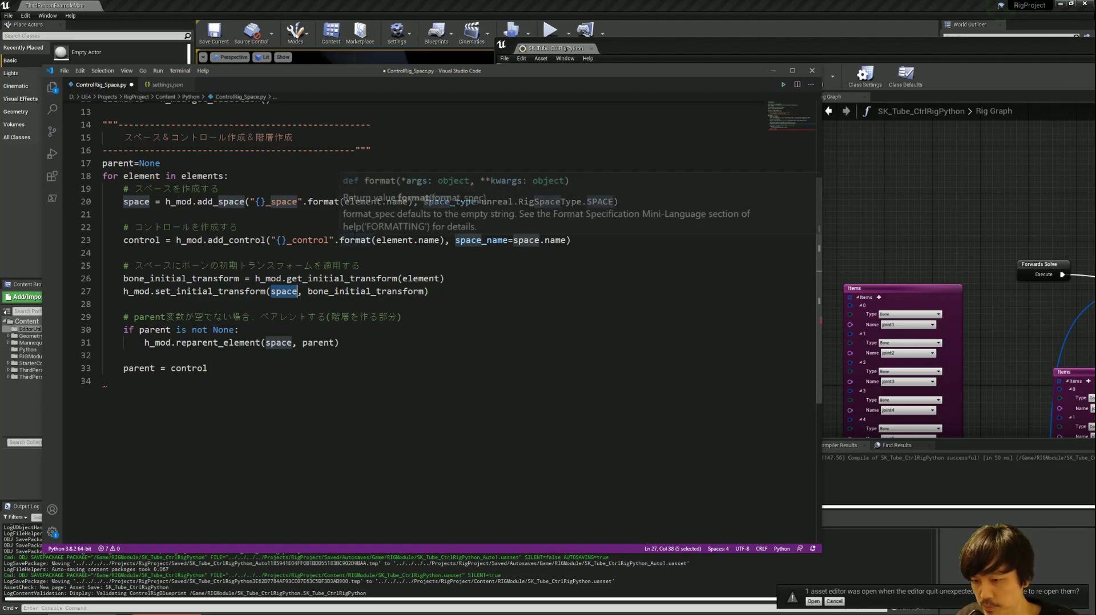
{"action": "left_click", "coordinate": [406, 317]}
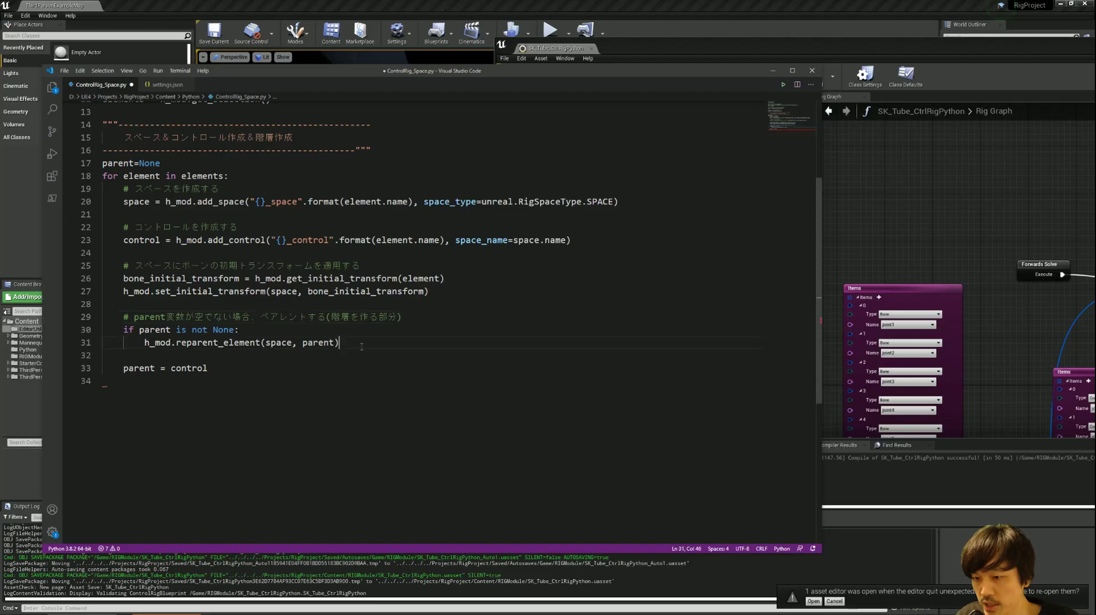
{"action": "left_click_drag", "start_coordinate": [340, 342], "coordinate": [102, 317]}
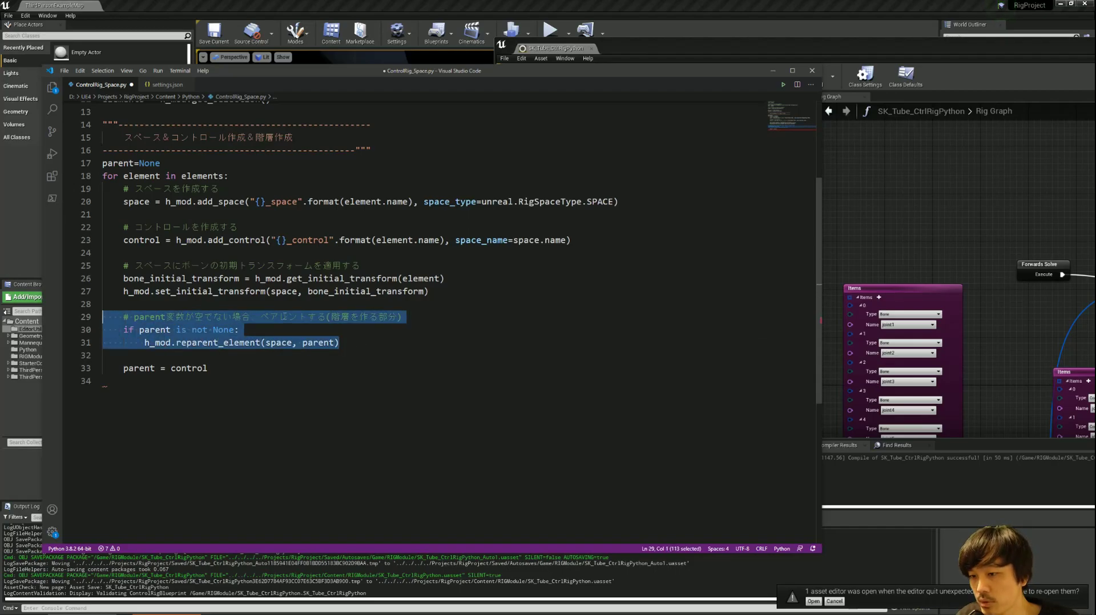
{"action": "left_click", "coordinate": [134, 342]}
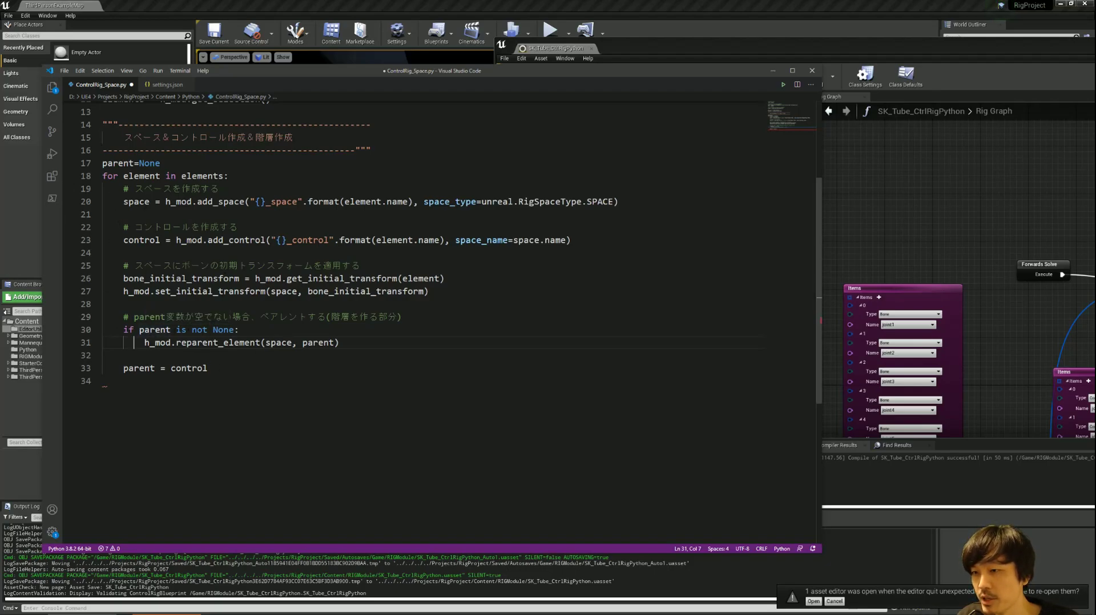
{"action": "left_click", "coordinate": [171, 163]}
{"action": "left_click_drag", "start_coordinate": [171, 163], "coordinate": [102, 164]}
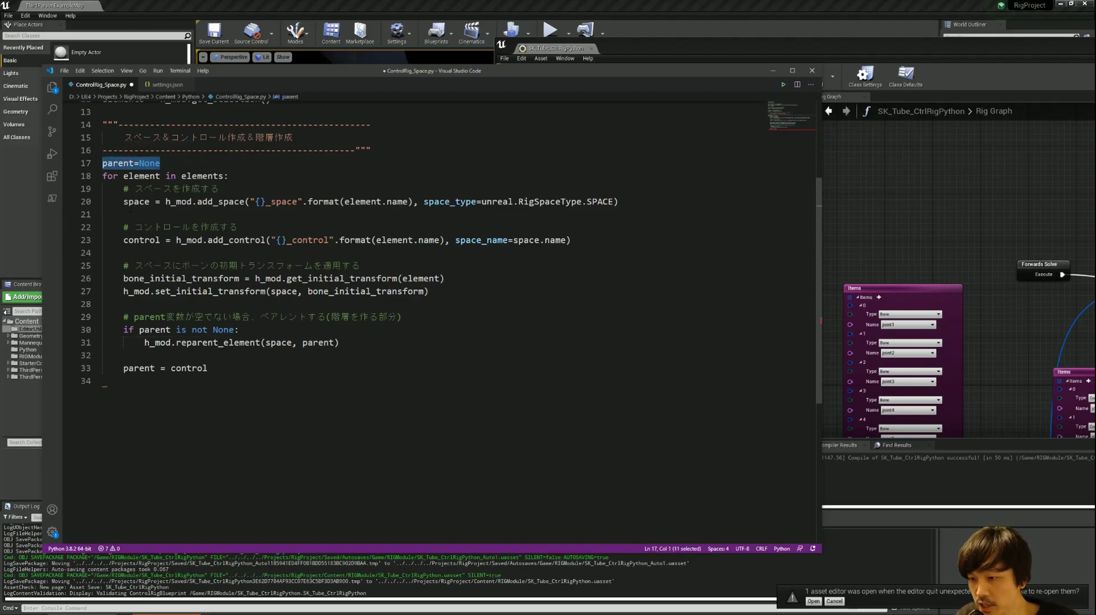
{"action": "left_click_drag", "start_coordinate": [171, 368], "coordinate": [209, 368]}
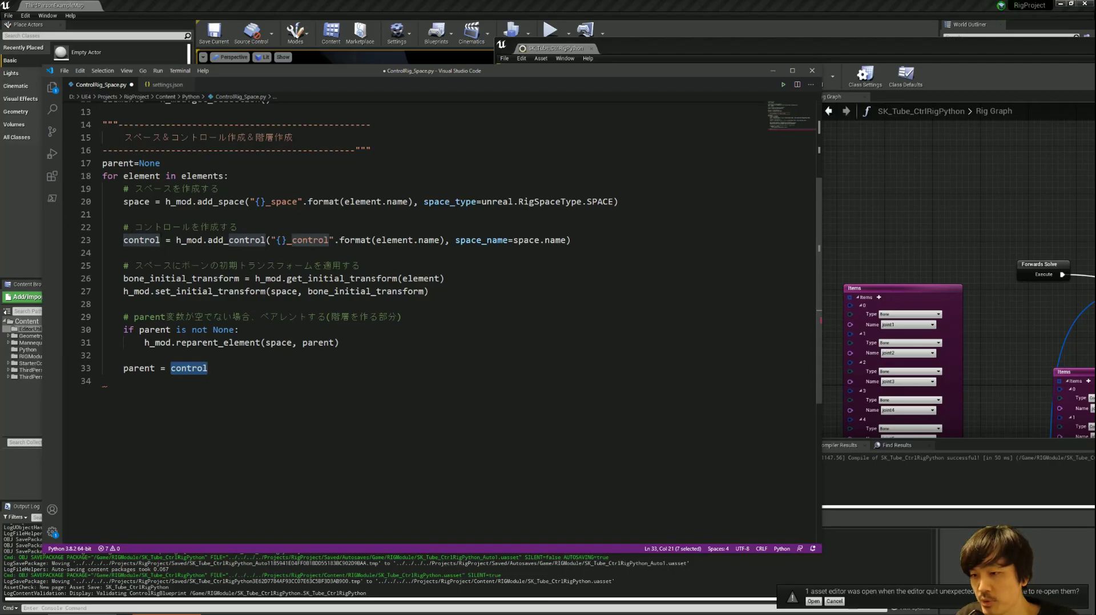
{"action": "left_click_drag", "start_coordinate": [208, 368], "coordinate": [170, 368]}
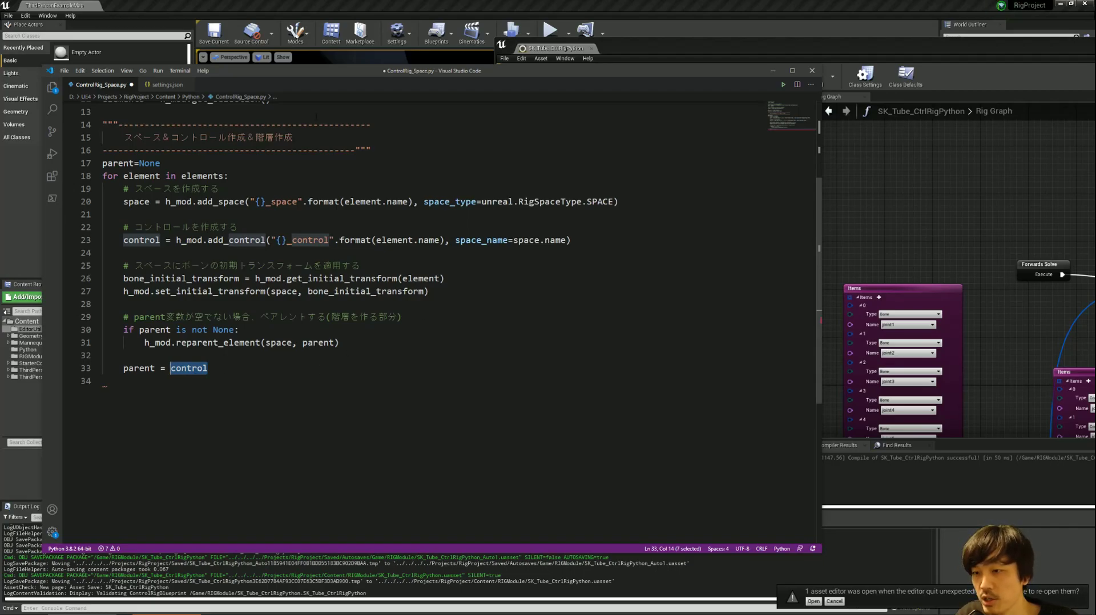
{"action": "key", "text": "alt+Tab"}
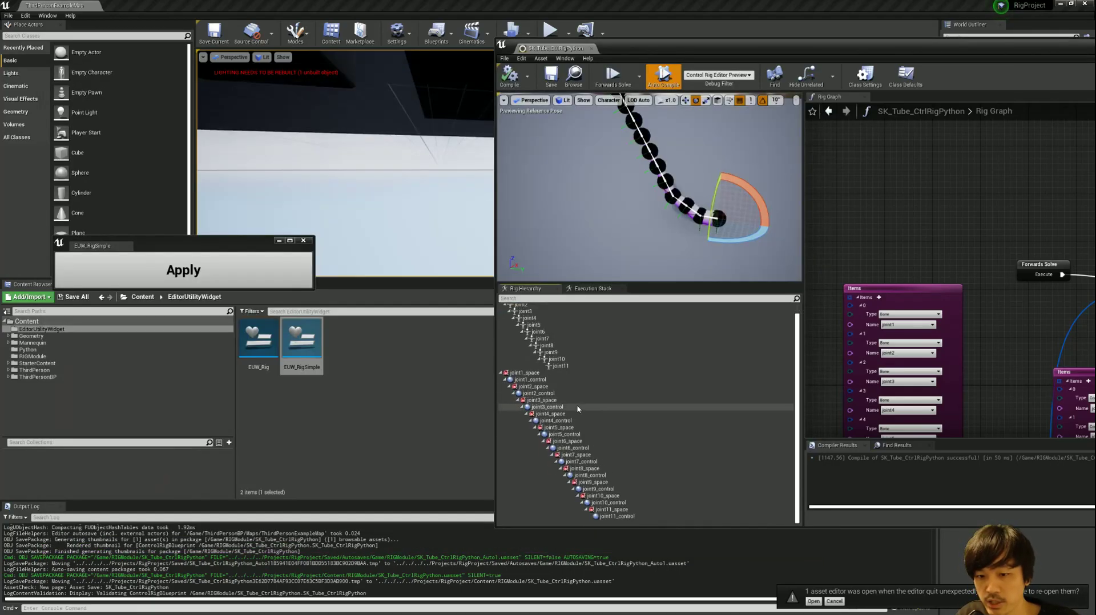
{"action": "left_click", "coordinate": [526, 373]}
{"action": "left_click", "coordinate": [617, 517], "text": "shift"}
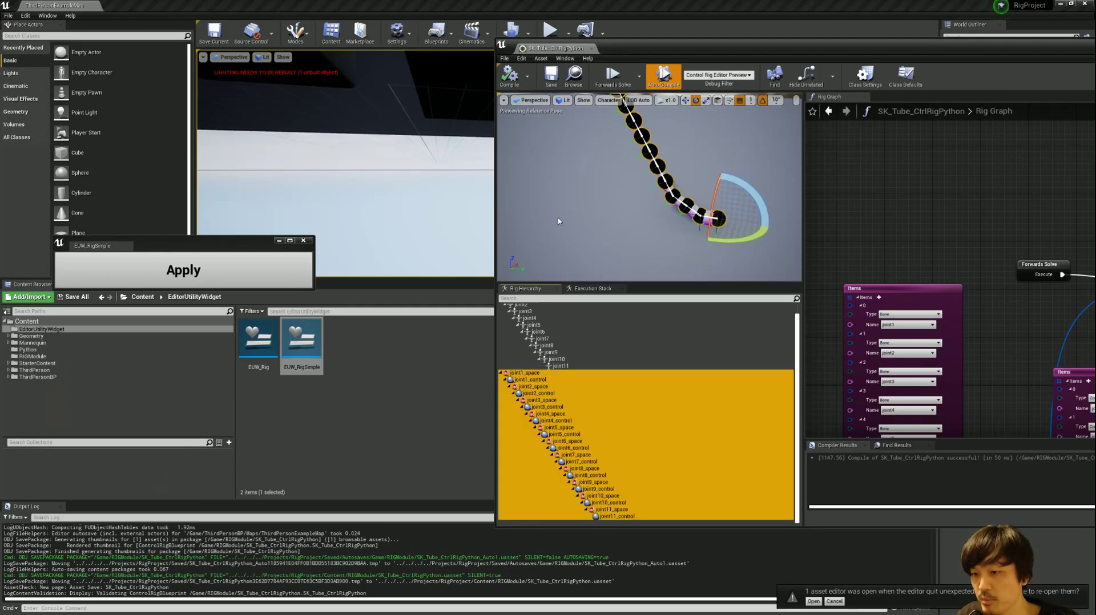
{"action": "key", "text": "alt+Tab"}
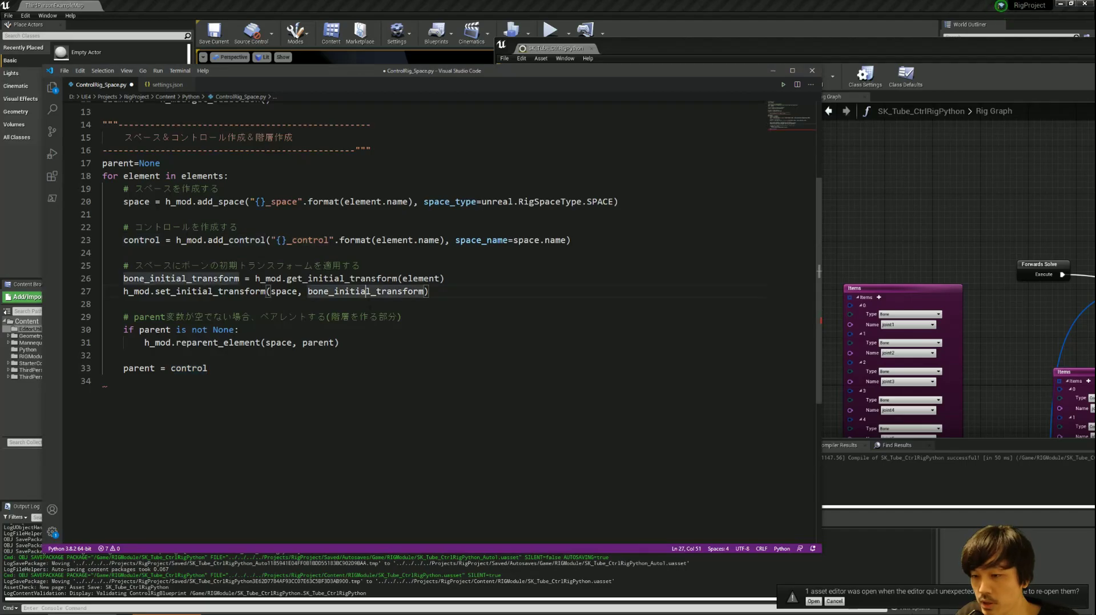
Delete the empty line 34 so ControlRig_Space.py ends at line 33 with parent = control
{"action": "scroll", "coordinate": [418, 299], "scroll_direction": "up", "scroll_amount": 2}
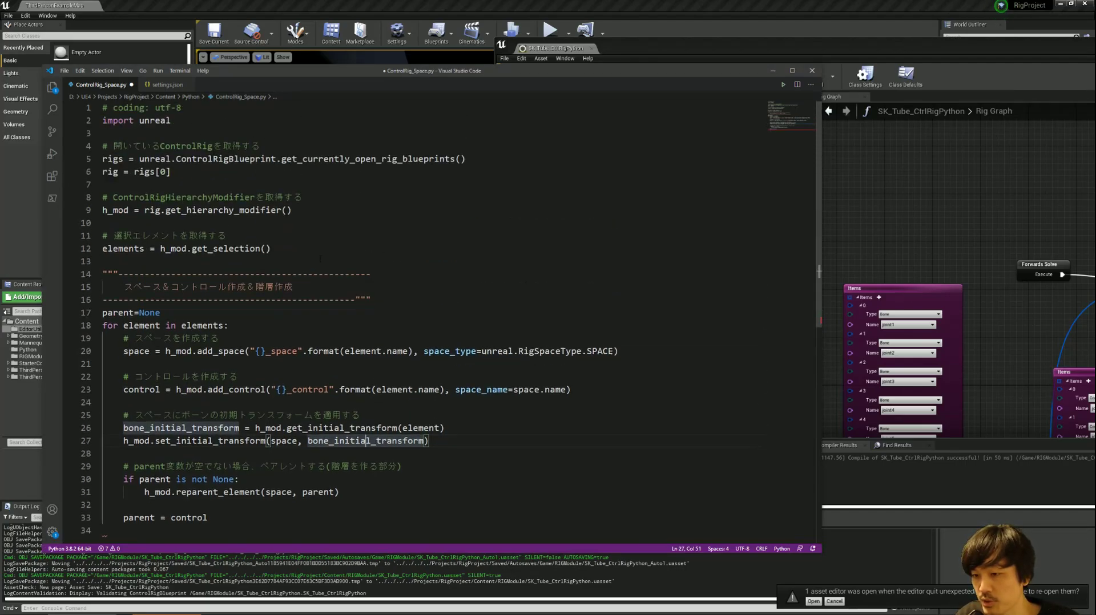
{"action": "scroll", "coordinate": [462, 262], "scroll_direction": "down", "scroll_amount": 2}
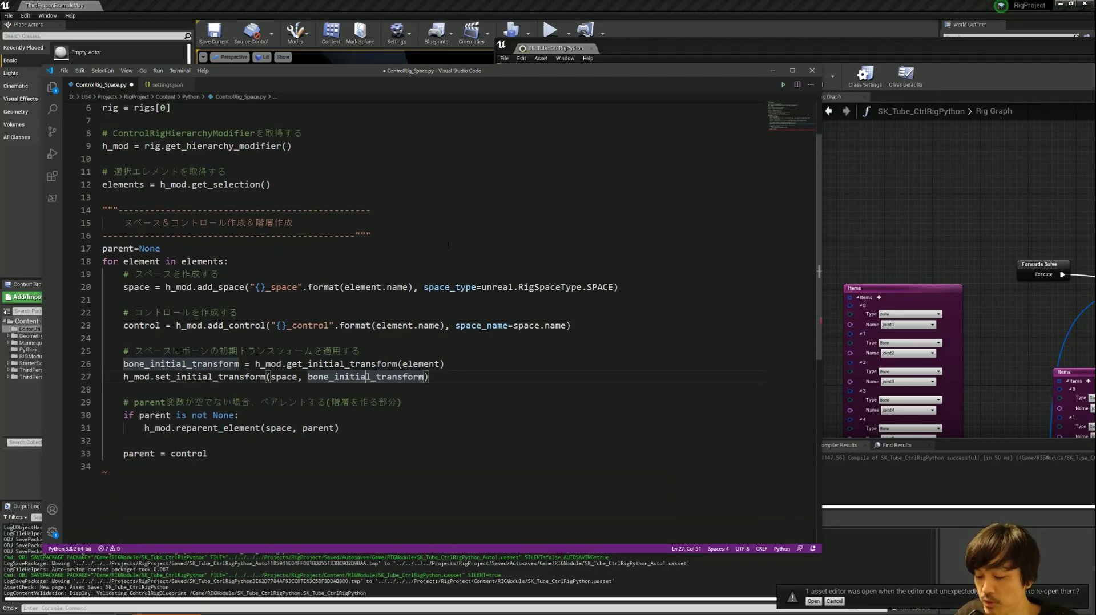
{"action": "scroll", "coordinate": [448, 246], "scroll_direction": "down", "scroll_amount": 2}
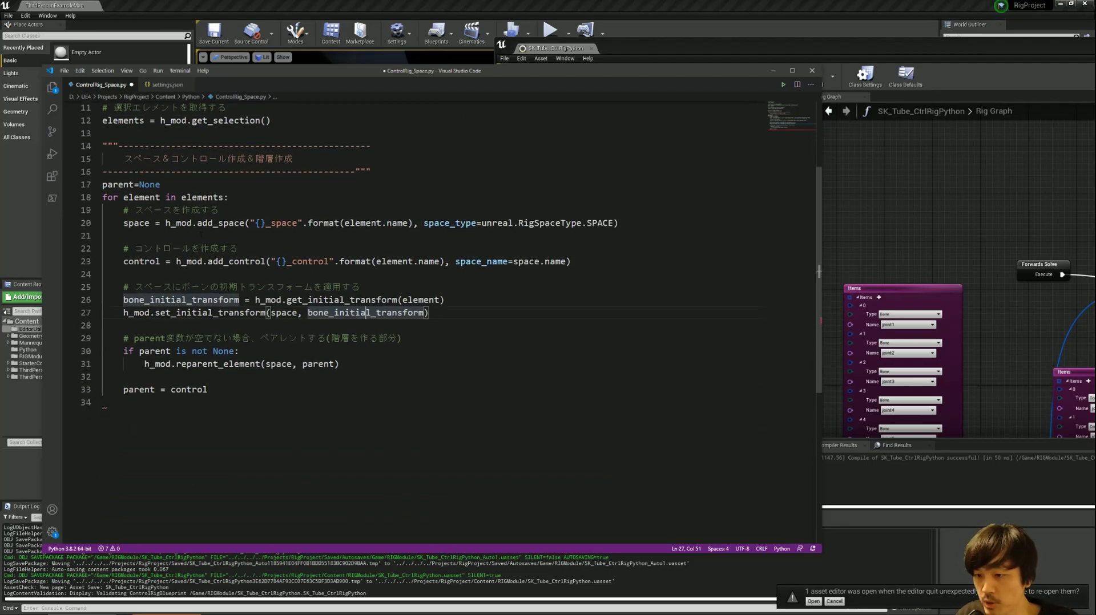
{"action": "left_click", "coordinate": [248, 378]}
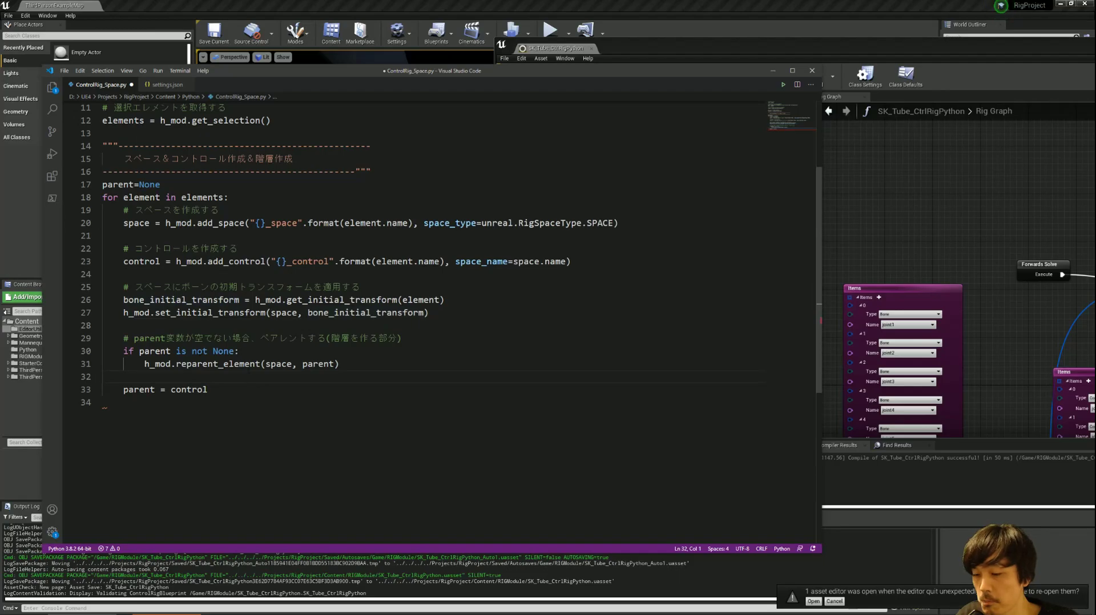
{"action": "left_click", "coordinate": [135, 401]}
{"action": "key", "text": "BackSpace"}
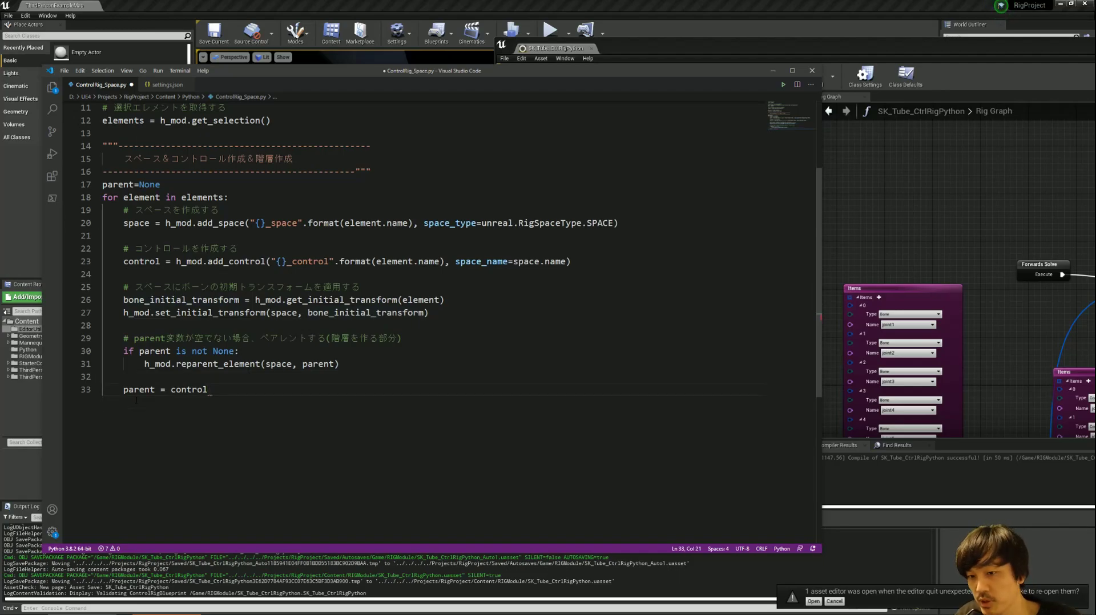
{"action": "scroll", "coordinate": [410, 155], "scroll_direction": "up", "scroll_amount": 2}
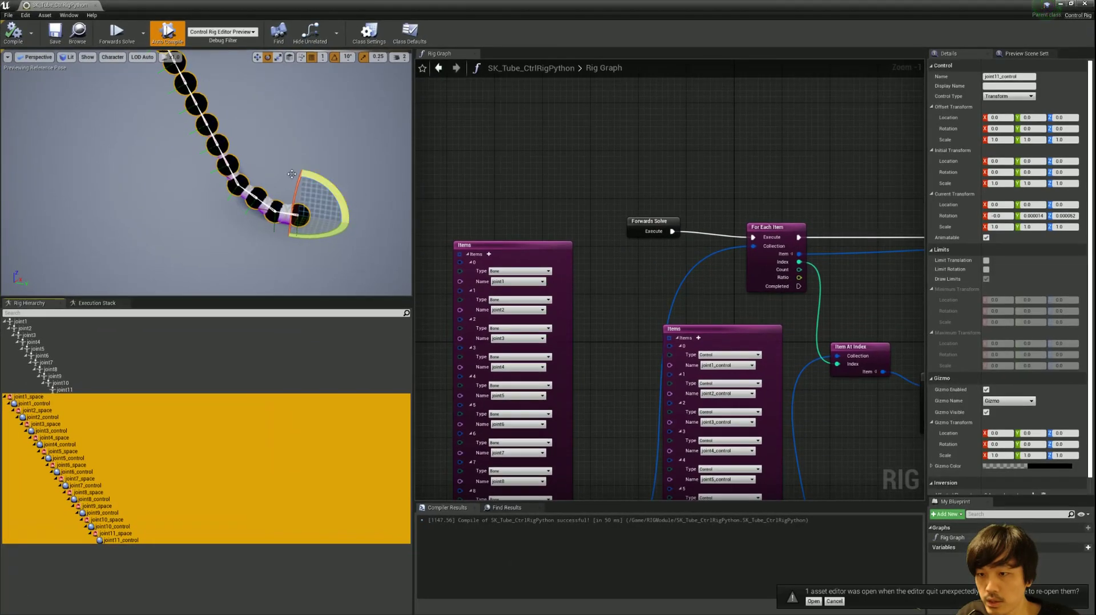
Select the joint1_space to joint11_control chain, inspect joint3_control and joint5_space, and orbit the tube rig
{"action": "left_click_drag", "start_coordinate": [286, 143], "coordinate": [244, 219]}
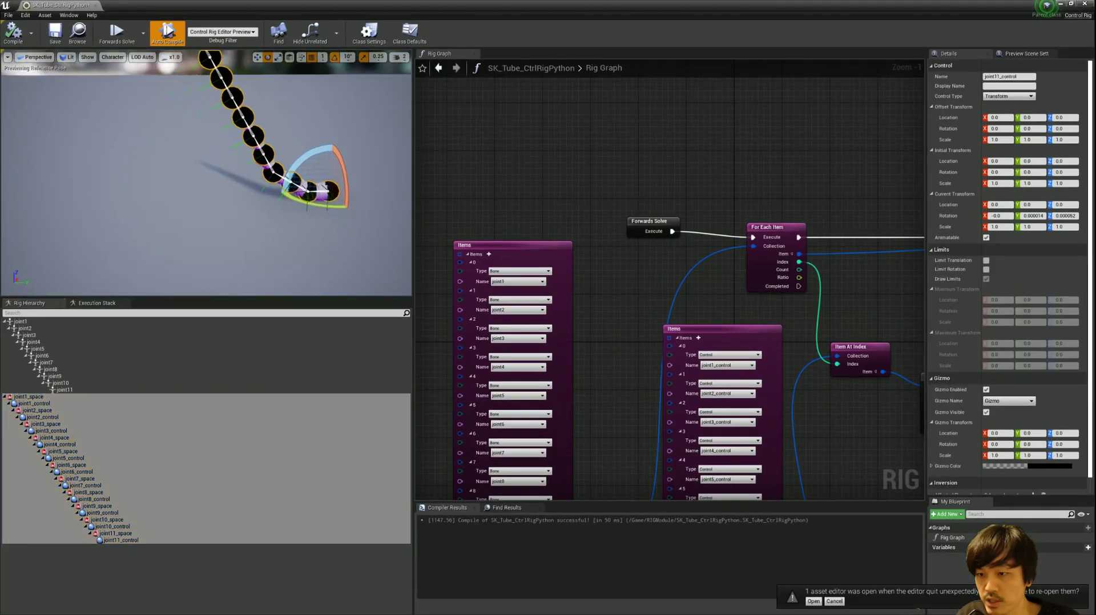
{"action": "left_click", "coordinate": [29, 397]}
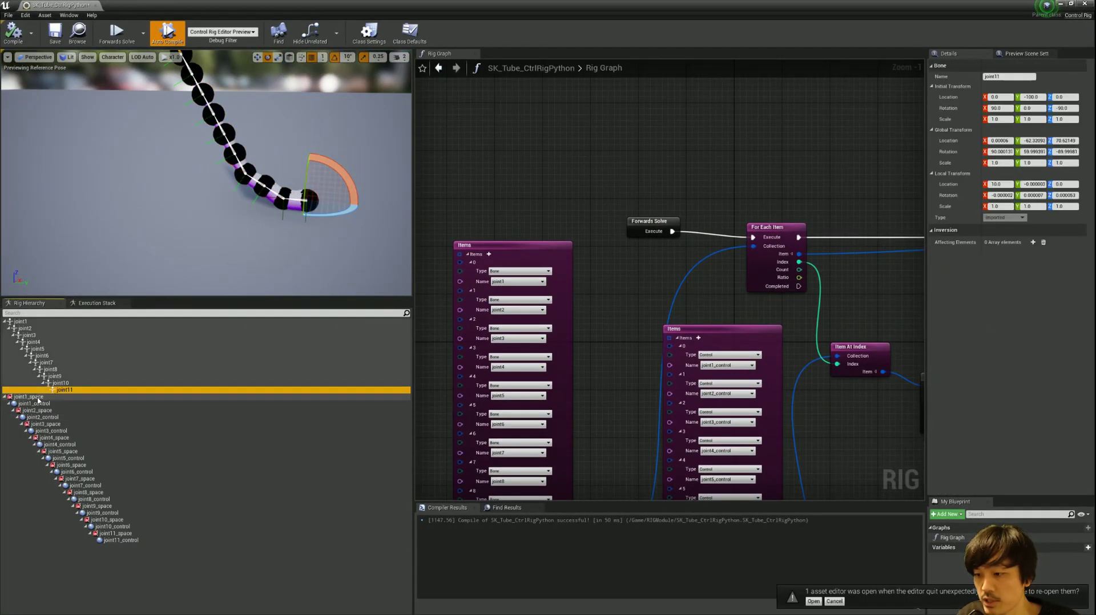
{"action": "left_click", "coordinate": [121, 540], "text": "shift"}
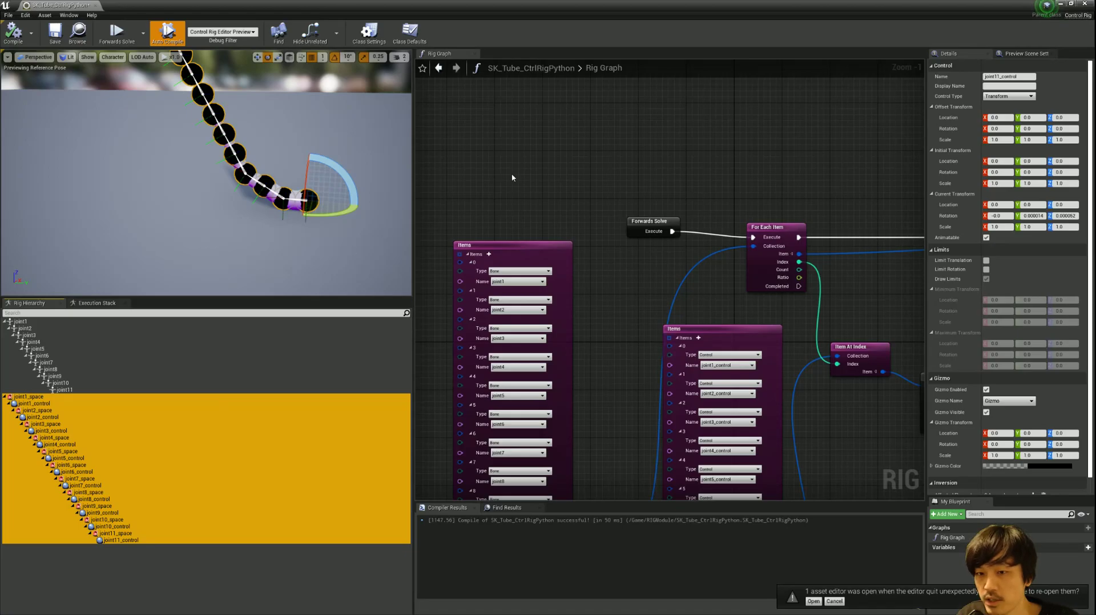
{"action": "left_click", "coordinate": [52, 431]}
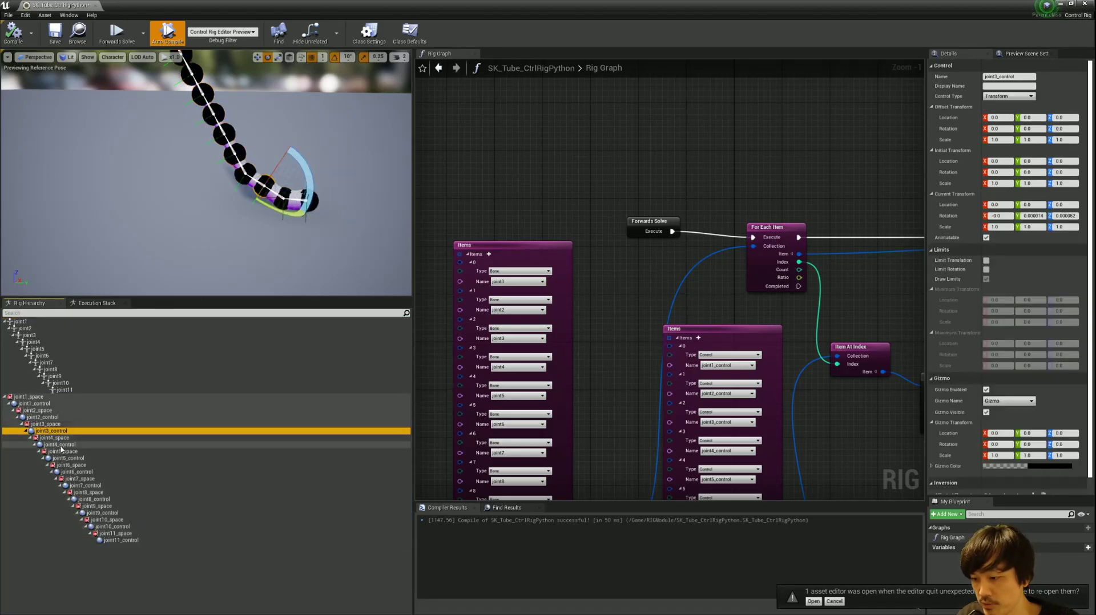
{"action": "left_click", "coordinate": [61, 451]}
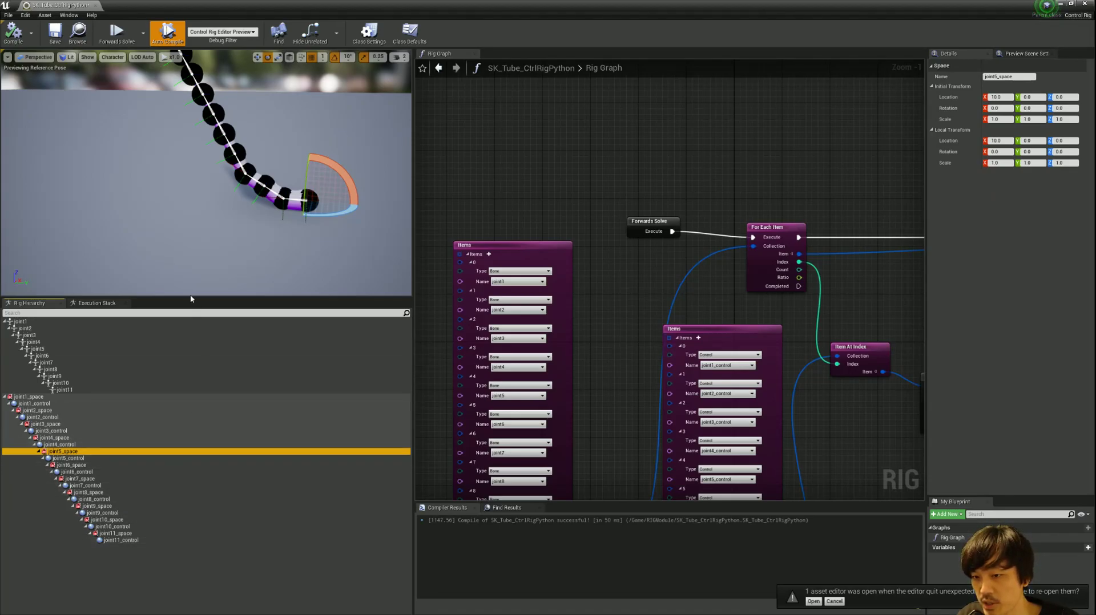
{"action": "left_click_drag", "start_coordinate": [186, 244], "coordinate": [191, 268]}
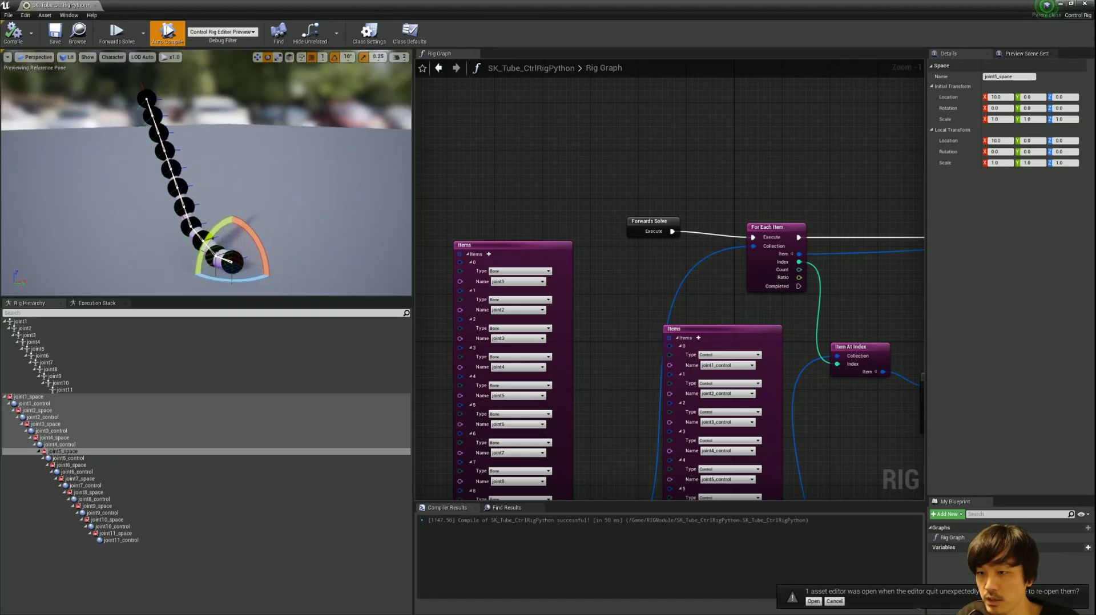
{"action": "left_click_drag", "start_coordinate": [191, 268], "coordinate": [176, 224]}
{"action": "key", "text": "alt+Tab"}
{"action": "key", "text": "alt+Tab"}
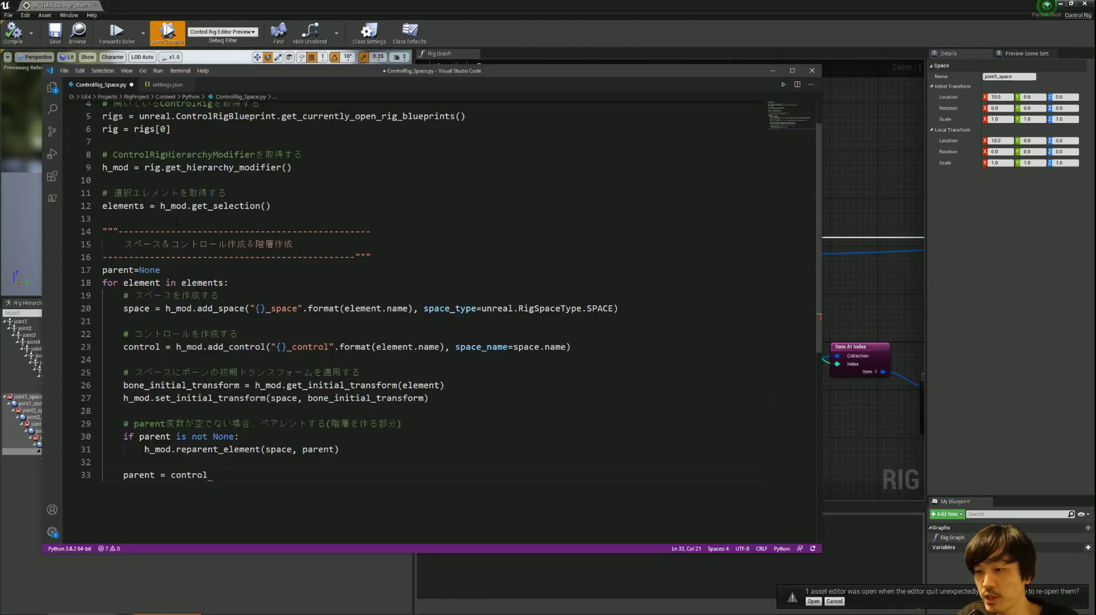
Move the VS Code window to the right, beside the rig viewport and Rig Hierarchy
{"action": "scroll", "coordinate": [451, 303], "scroll_direction": "up", "scroll_amount": 1}
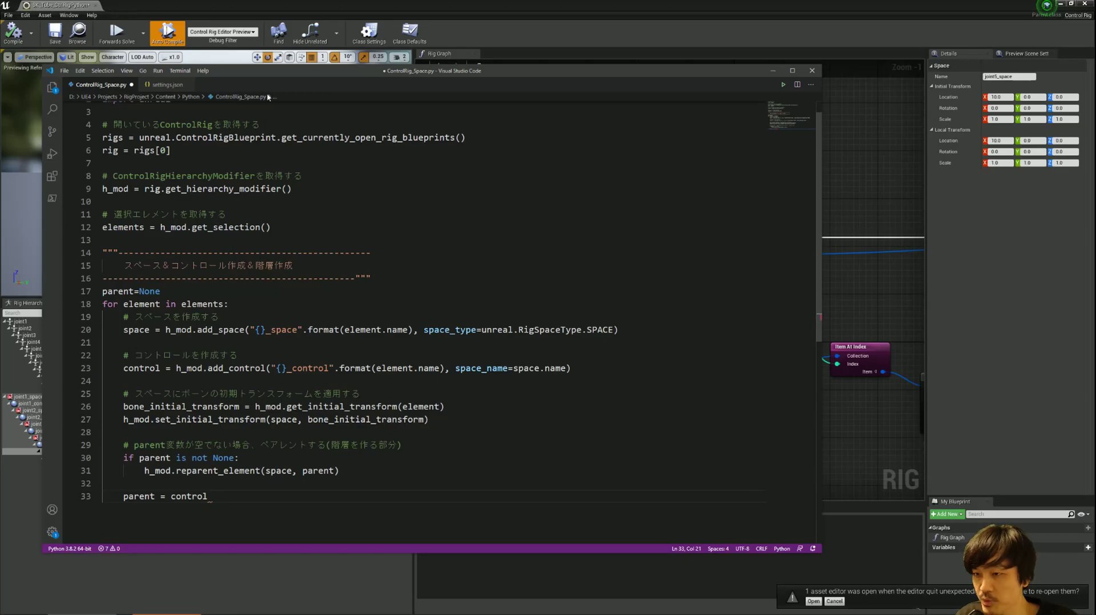
{"action": "left_click_drag", "start_coordinate": [247, 77], "coordinate": [534, 260]}
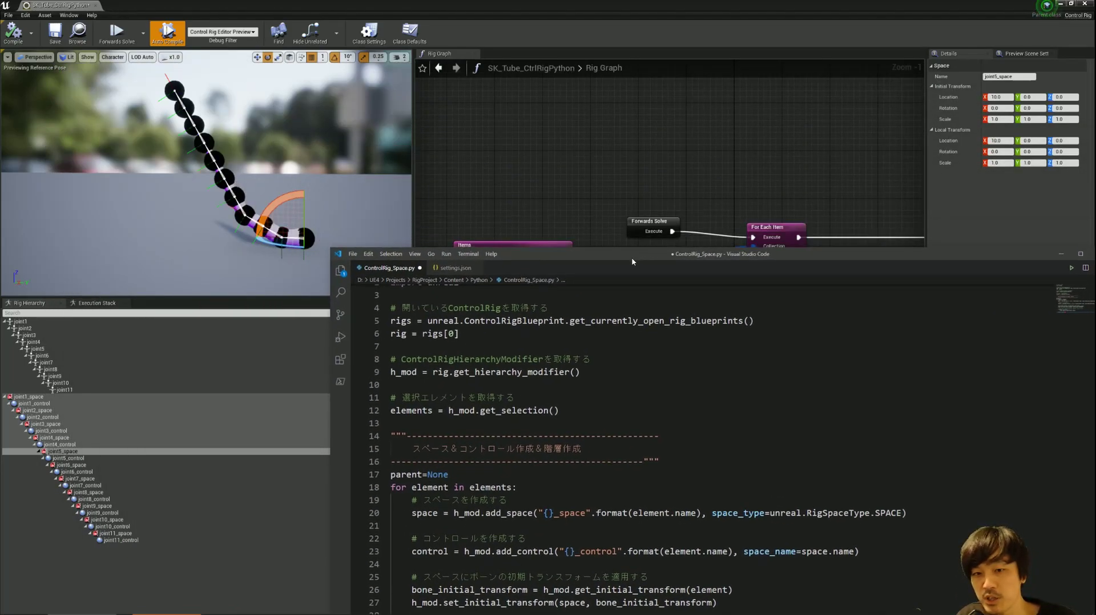
{"action": "left_click_drag", "start_coordinate": [640, 249], "coordinate": [549, 123]}
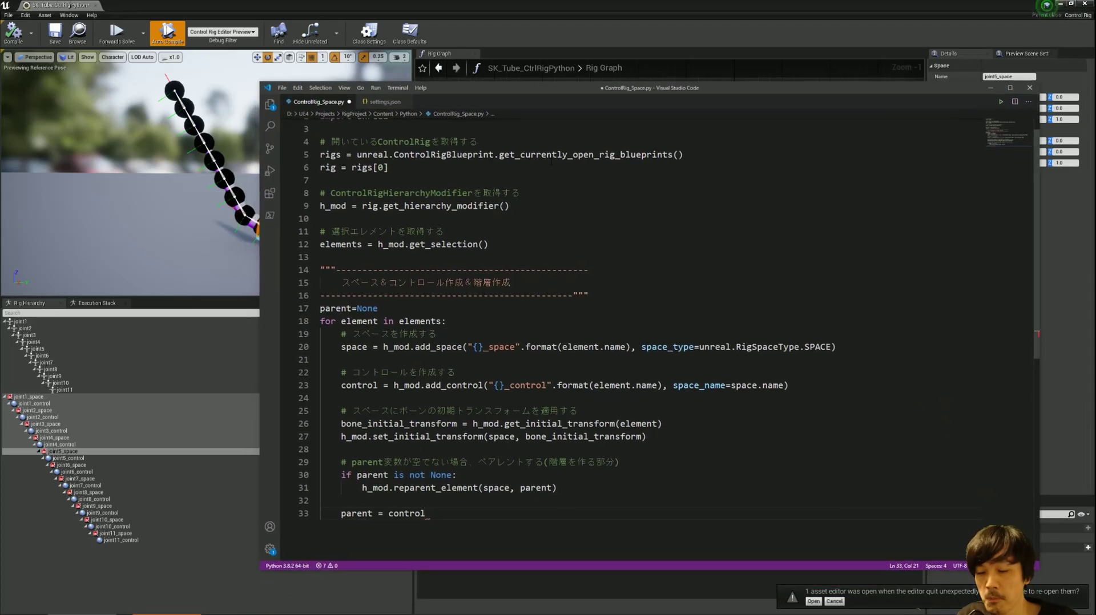